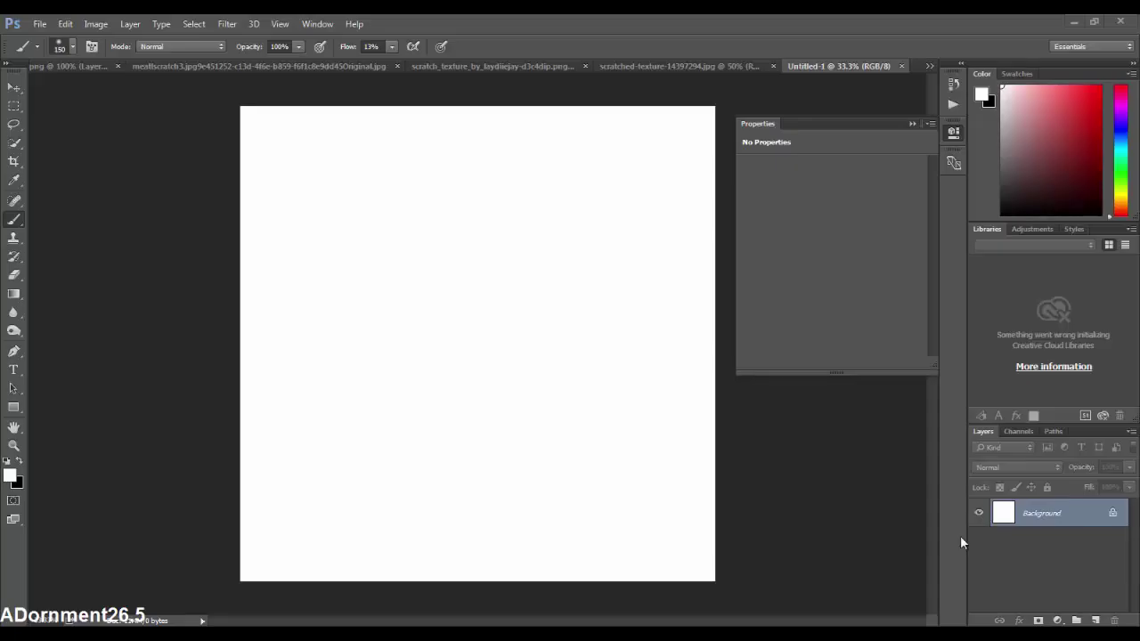
Create a new 2000 × 2000 px document at resolution 72 and close Untitled-1
click(39, 24)
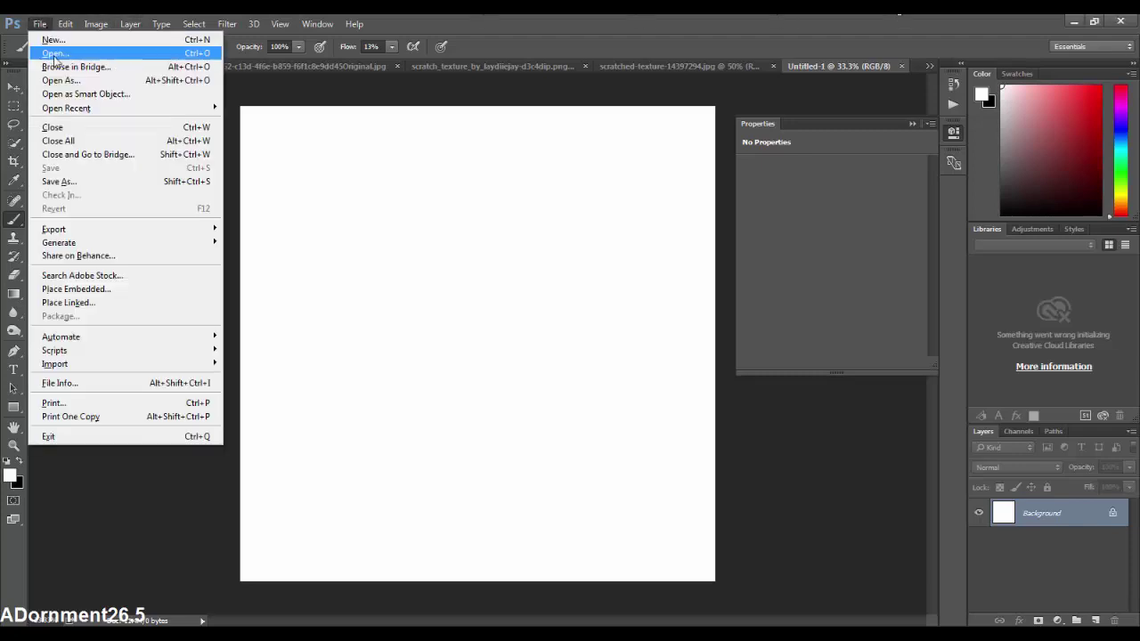
click(53, 40)
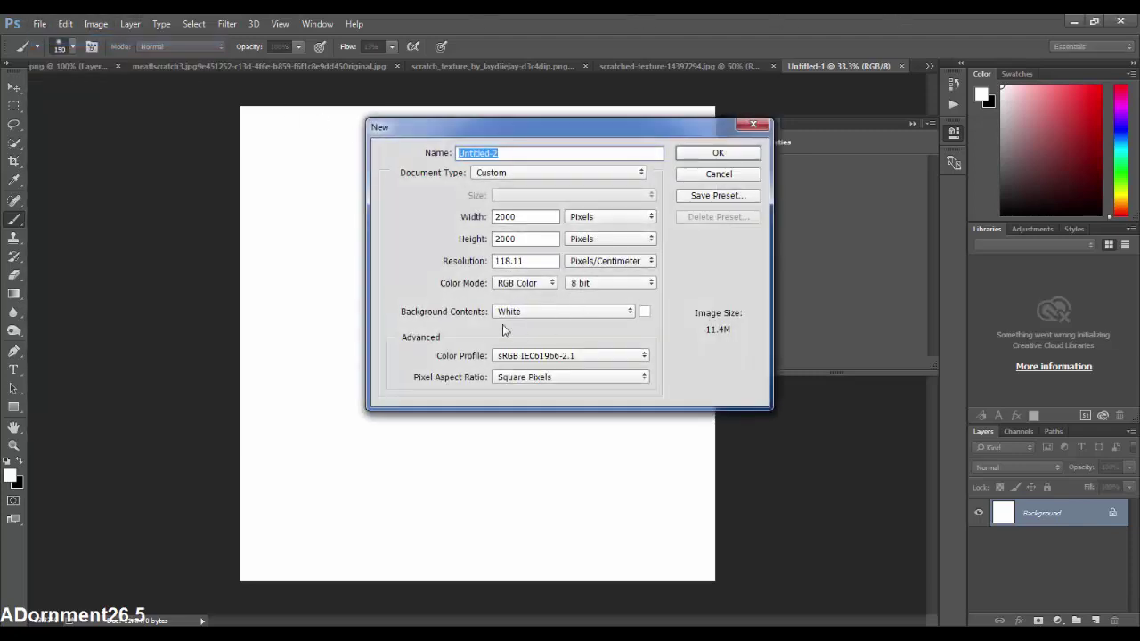
double_click(540, 259)
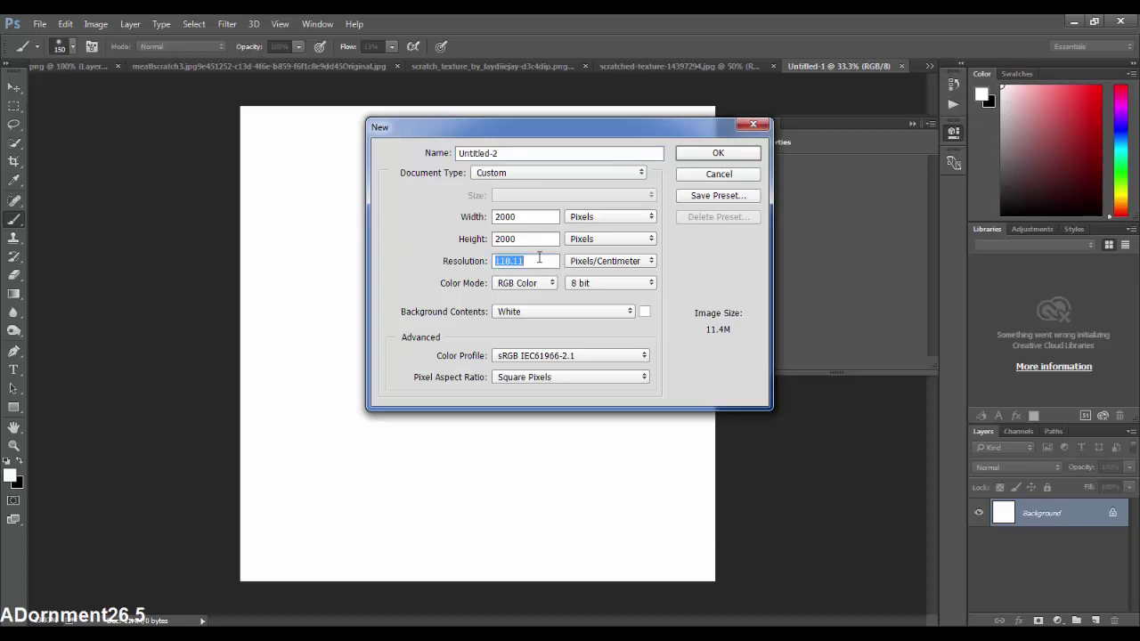
text(72)
key(Return)
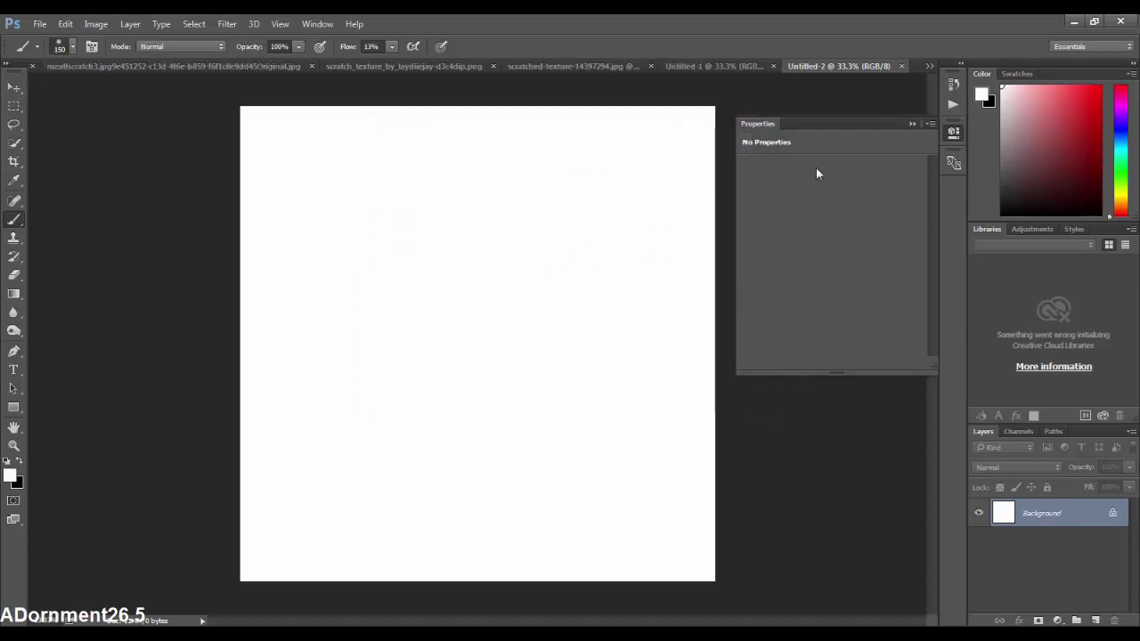
click(773, 66)
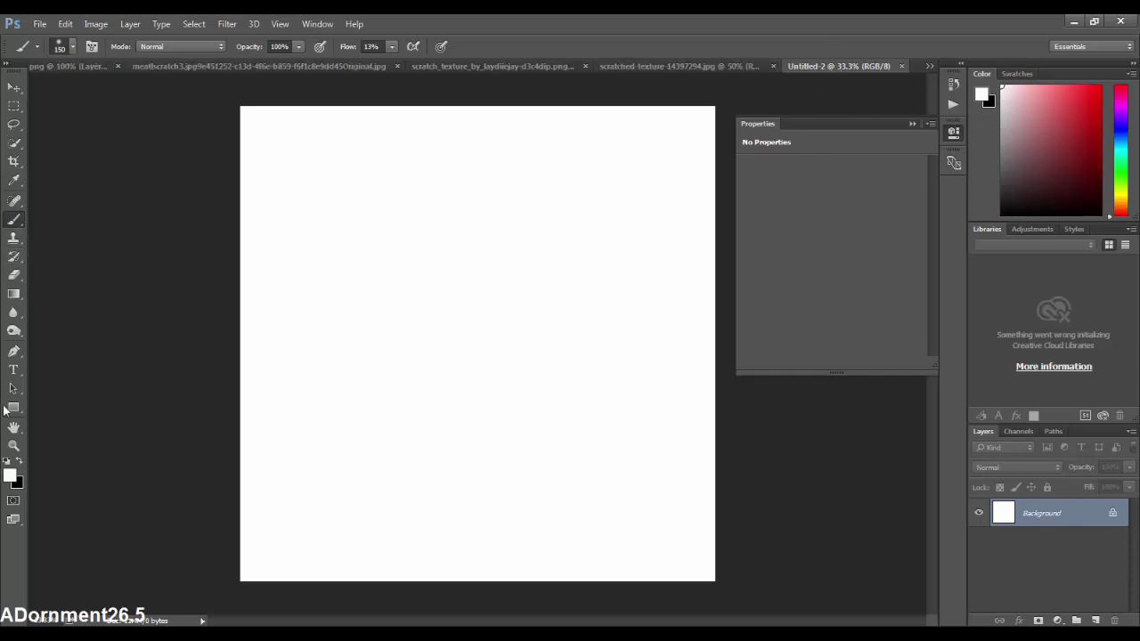
Unlock the background as Layer 0, hide it, and show the rulers
click(1114, 514)
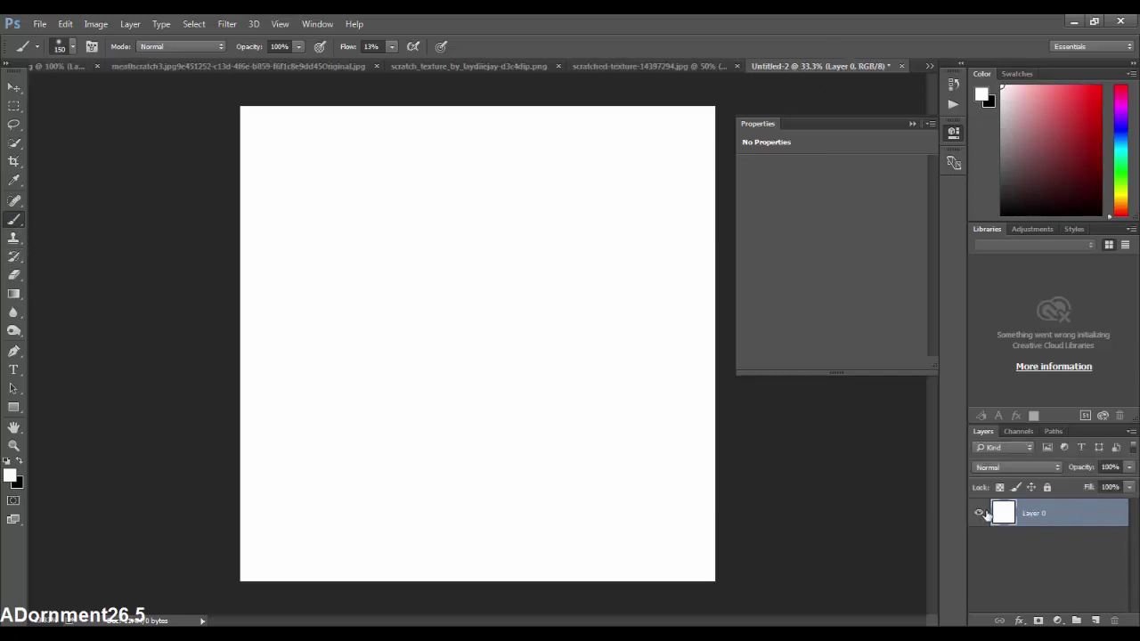
click(980, 514)
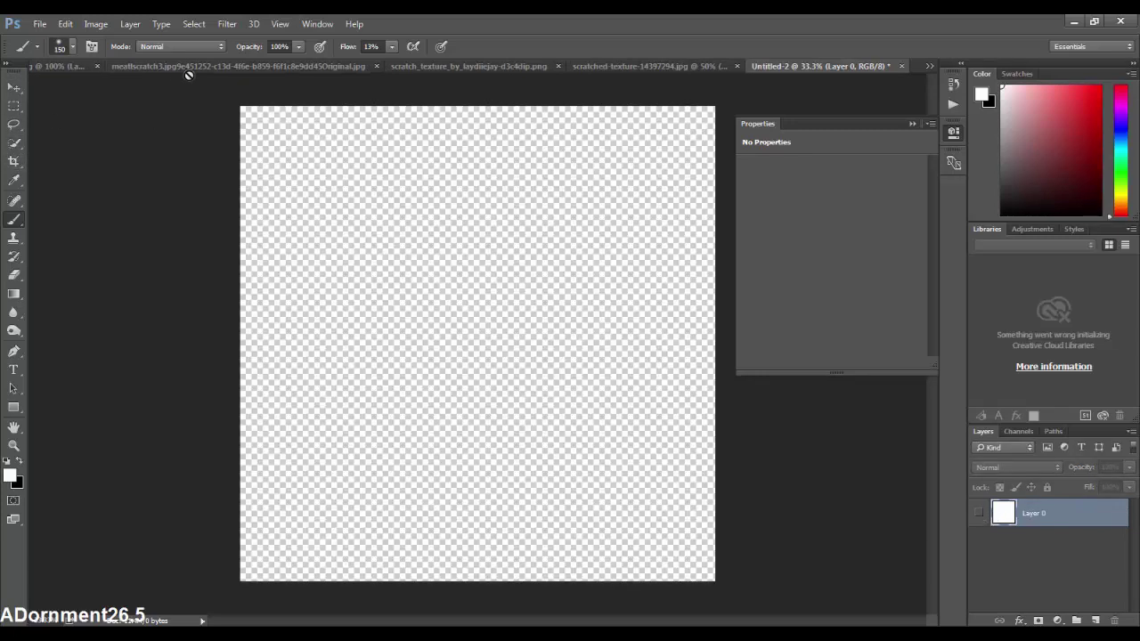
key(ctrl+r)
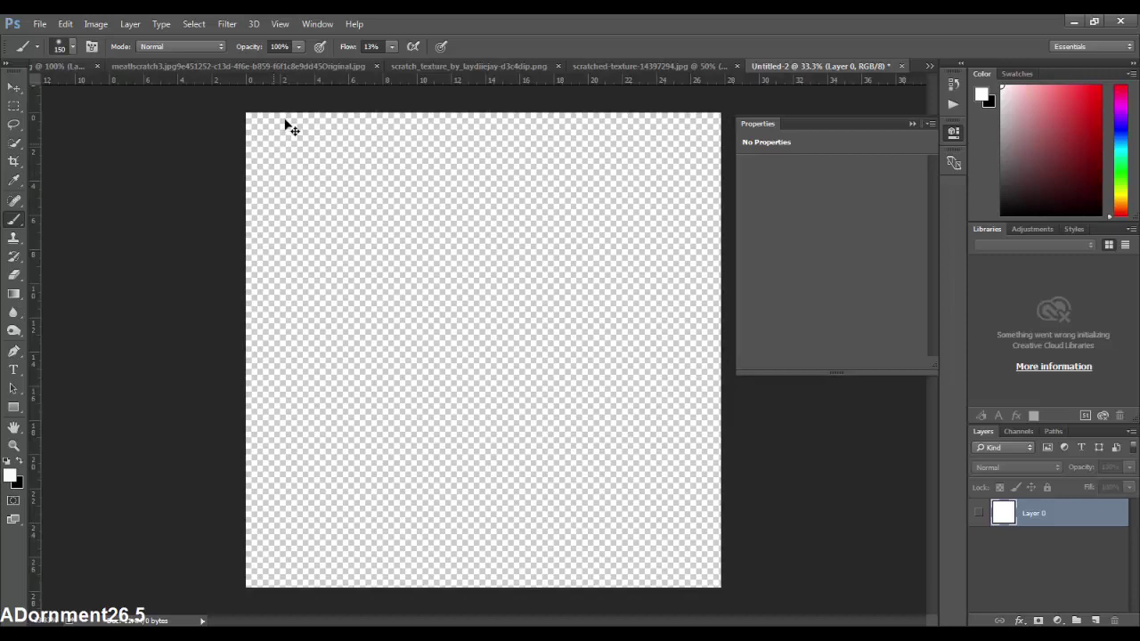
Place horizontal and vertical guides crossing at the canvas centre
click(13, 87)
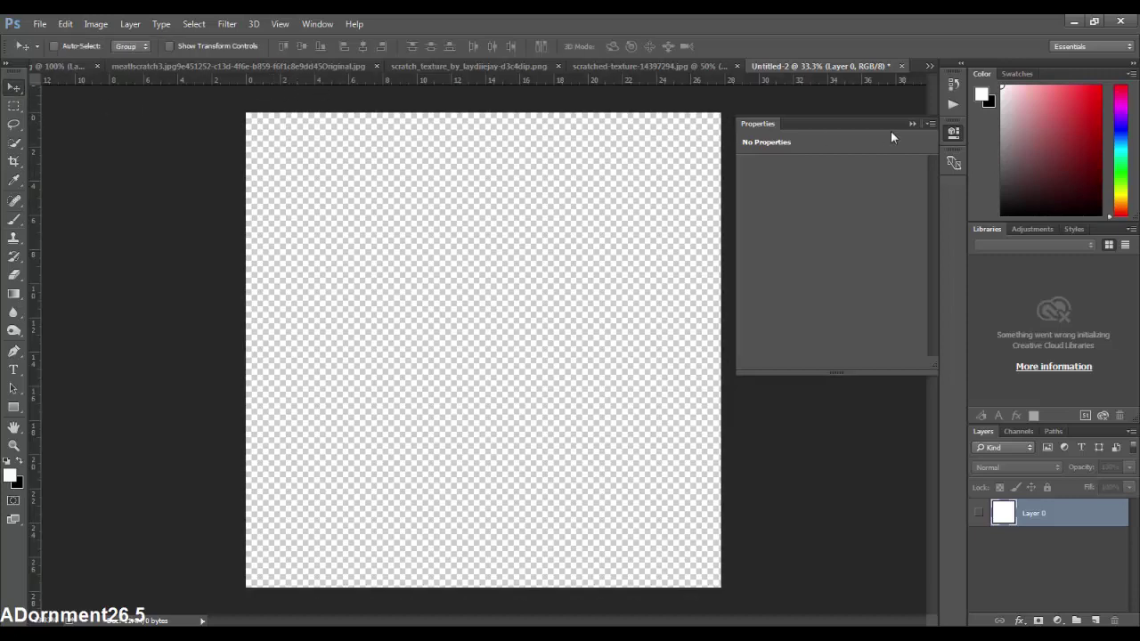
click(917, 124)
drag(545, 82, 558, 245)
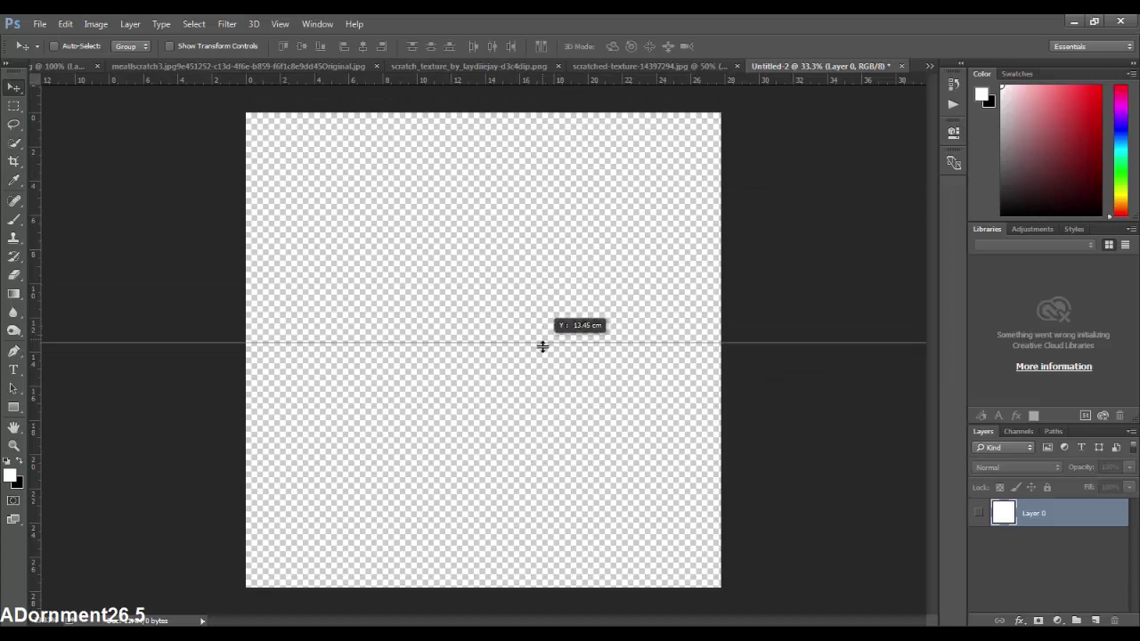
drag(559, 245, 543, 350)
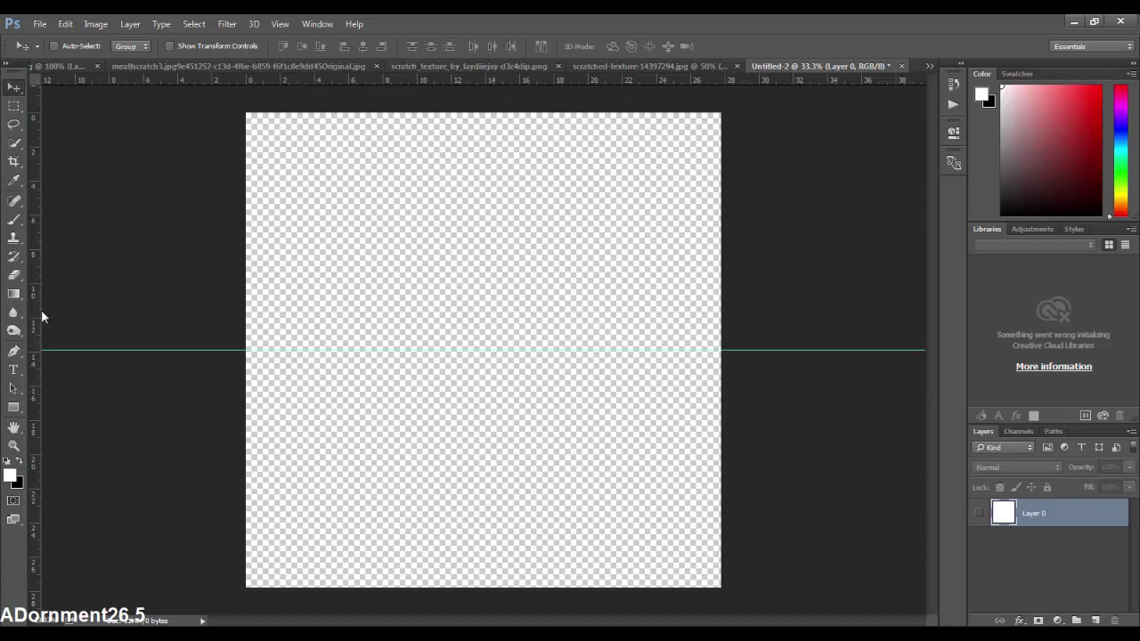
drag(41, 310, 179, 324)
drag(56, 301, 498, 314)
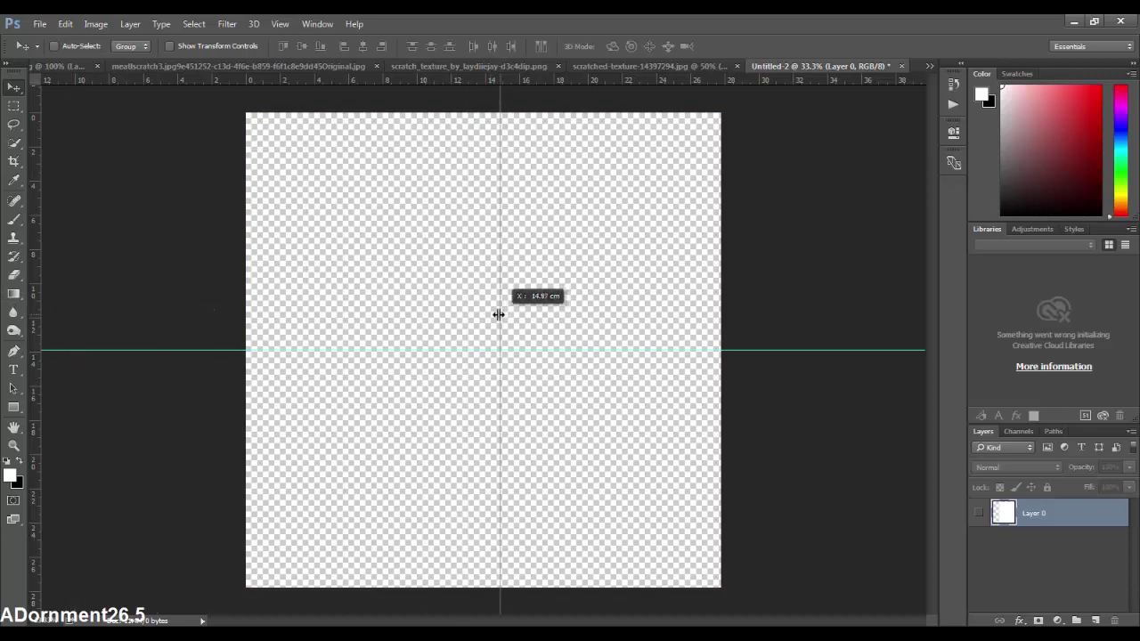
drag(498, 314, 514, 359)
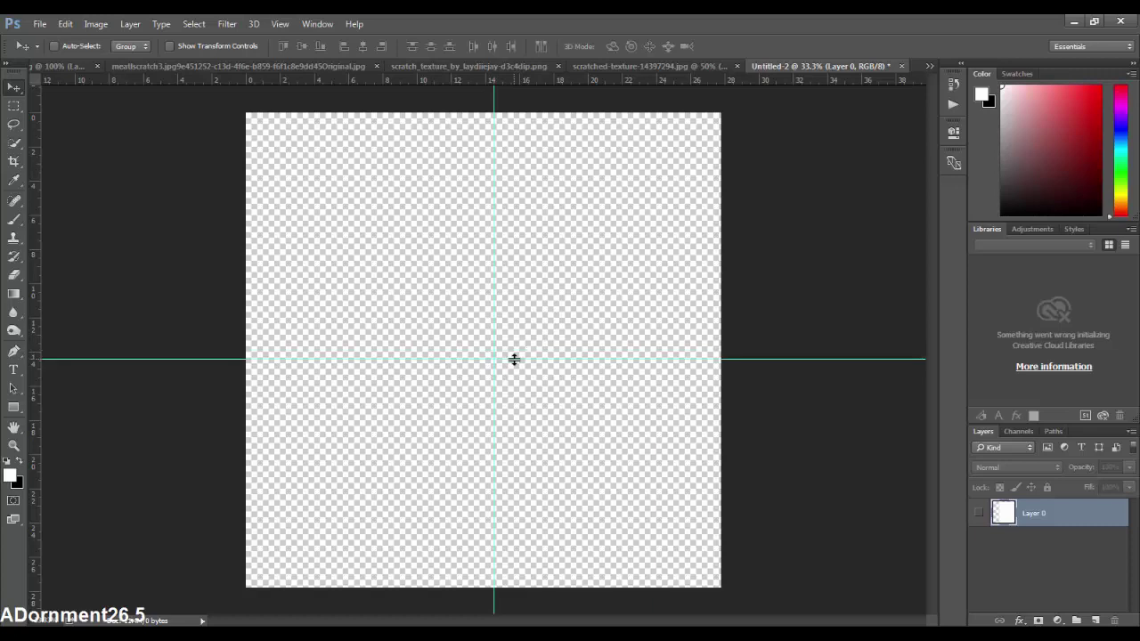
drag(514, 359, 514, 357)
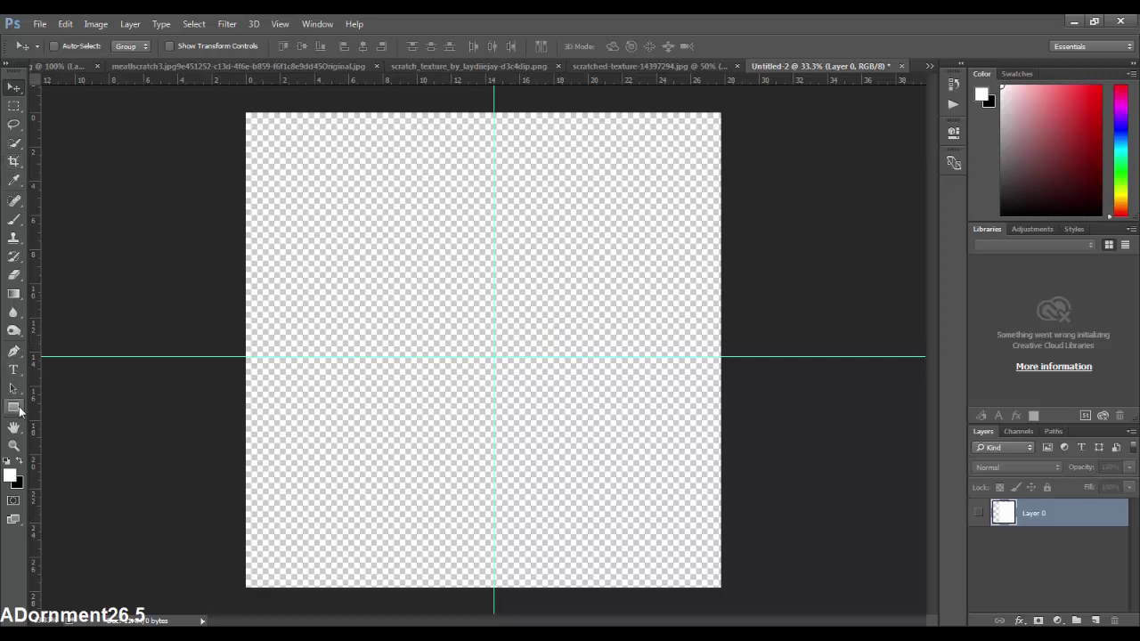
Draw a large circle from the guide crossing with the Ellipse tool
click(14, 407)
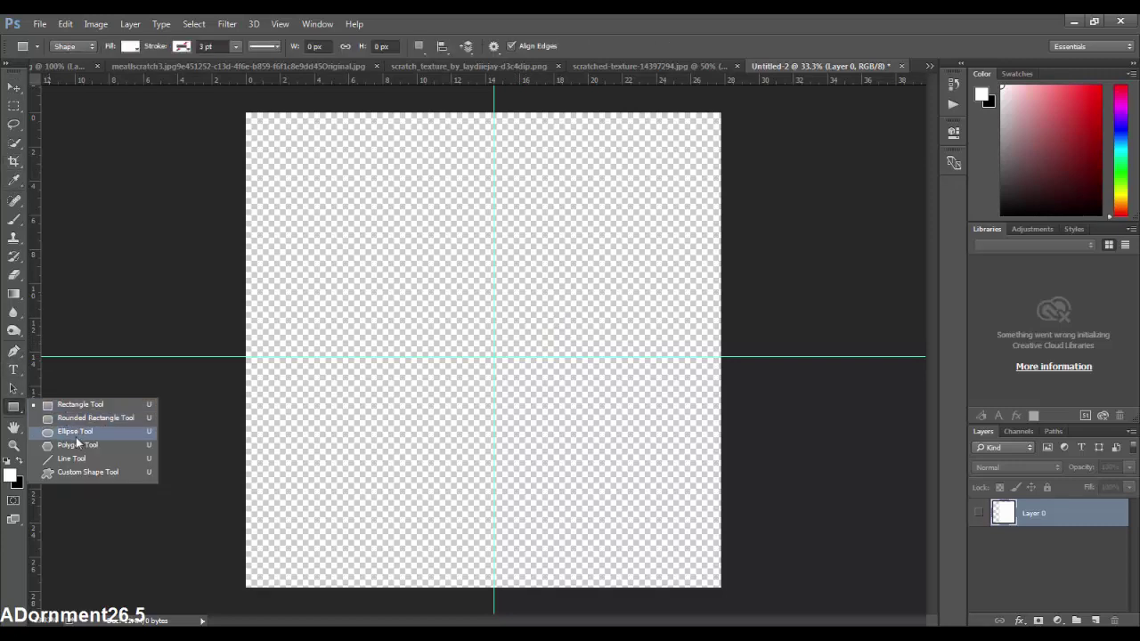
click(77, 435)
key(ctrl+minus)
drag(491, 355, 773, 497)
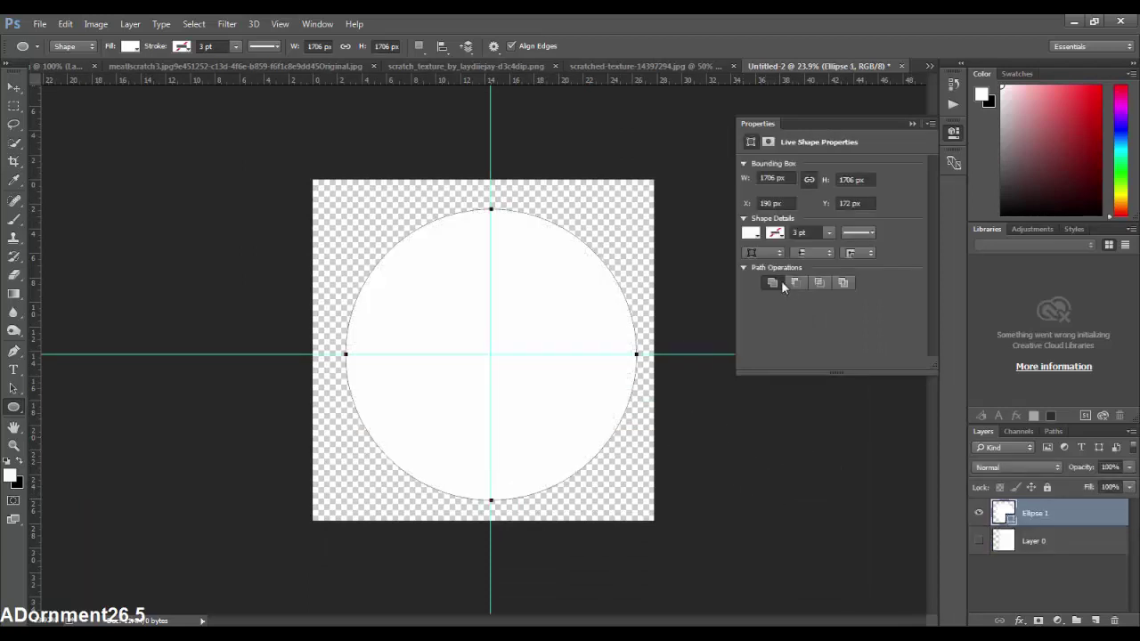
Give the circle a dark maroon fill
click(751, 233)
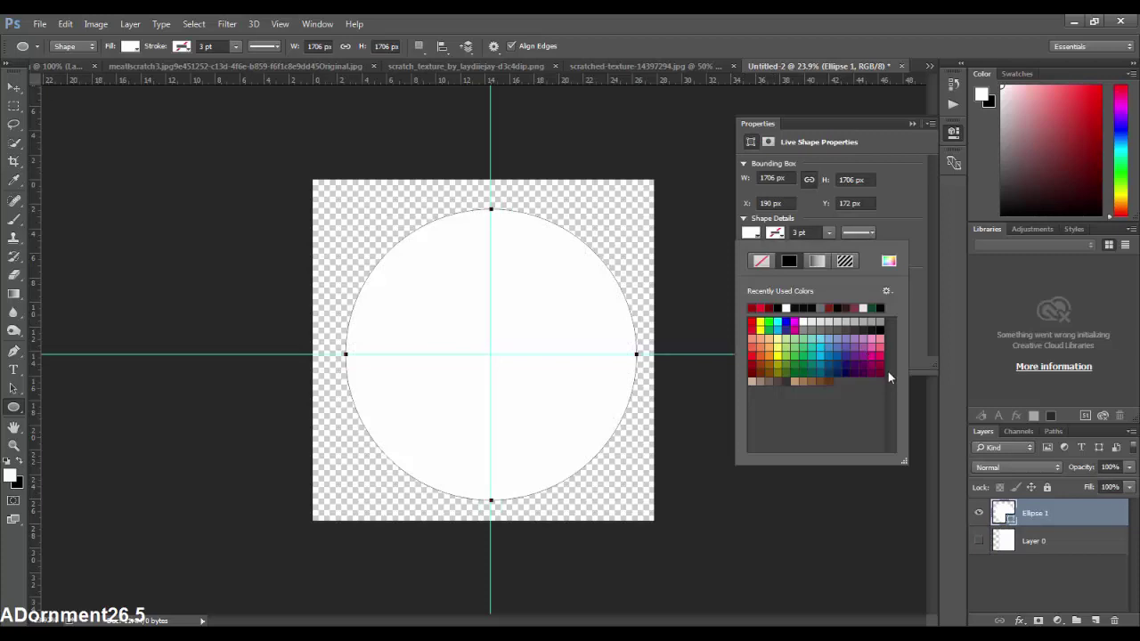
click(754, 324)
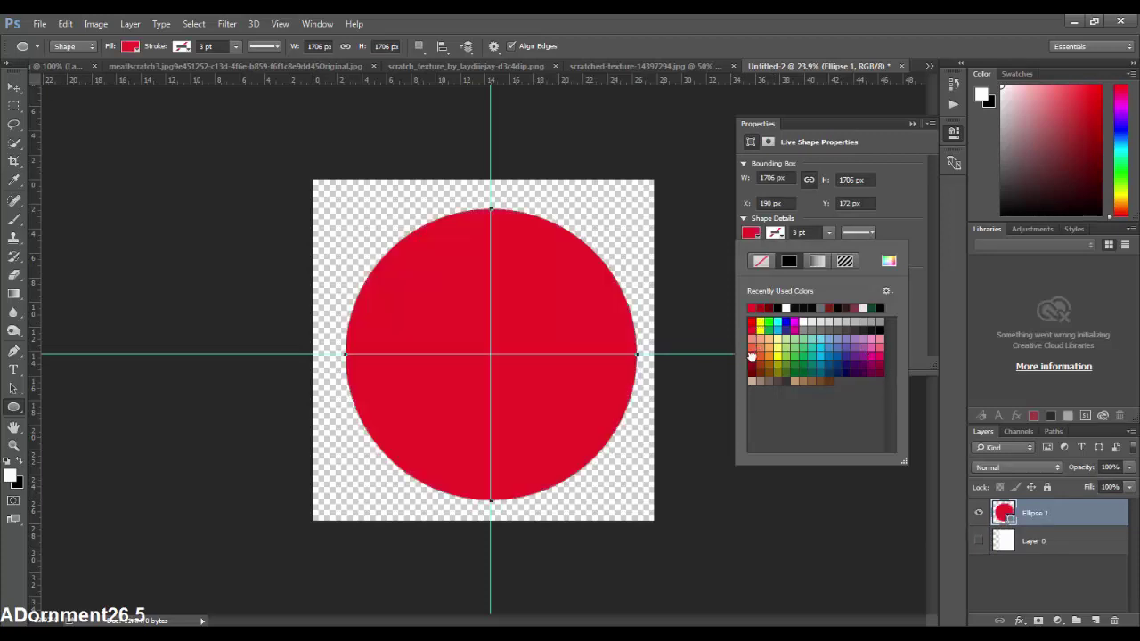
click(757, 368)
click(756, 365)
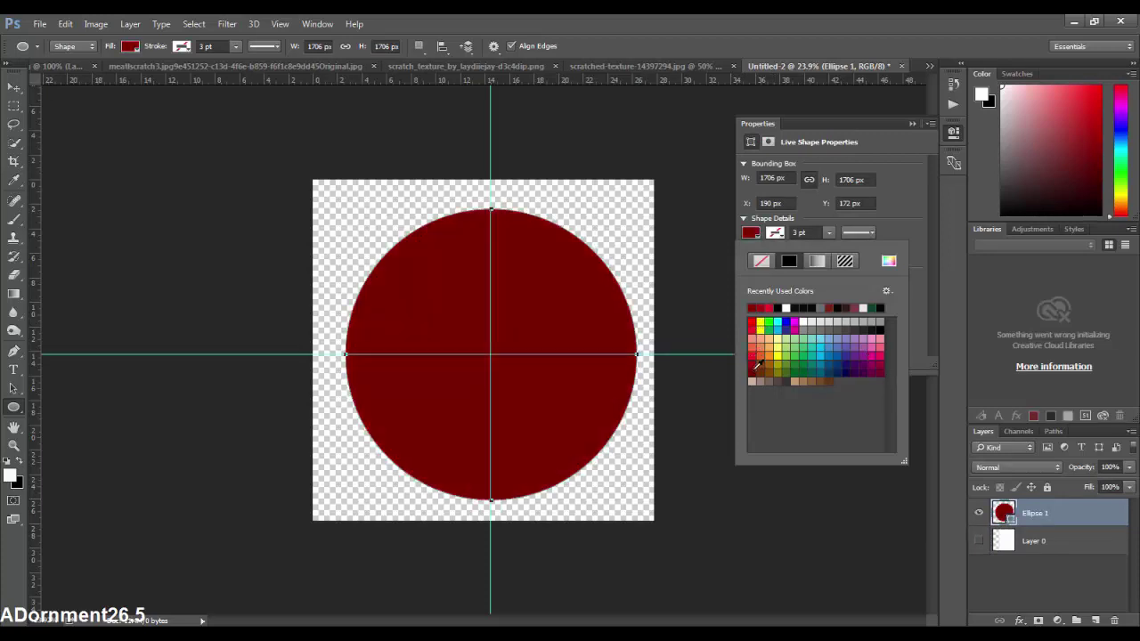
click(954, 132)
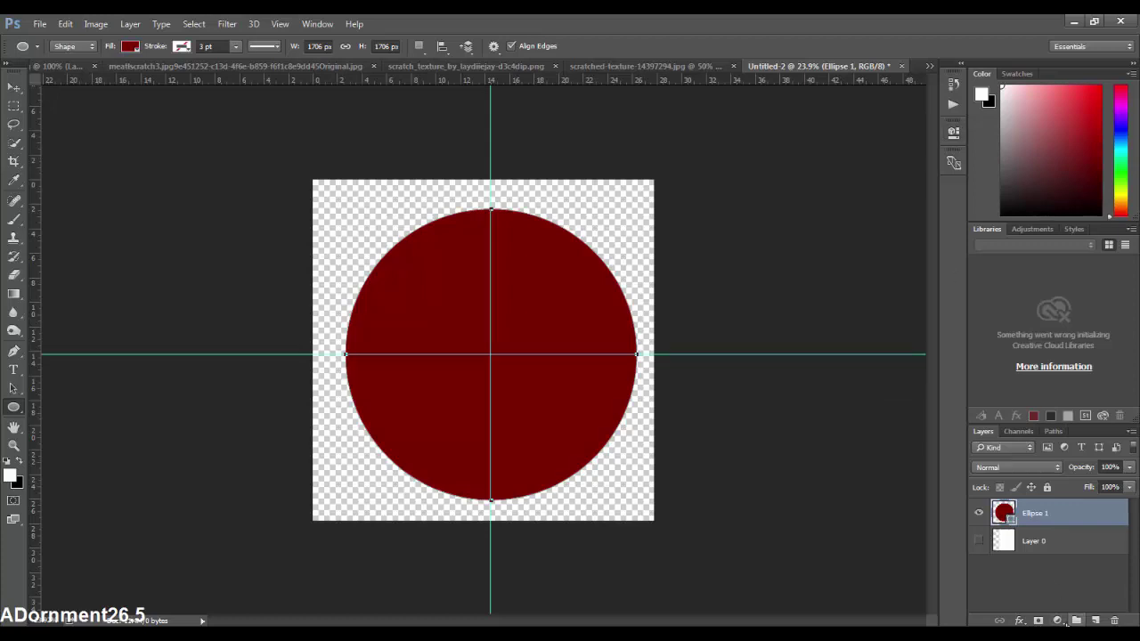
click(1057, 621)
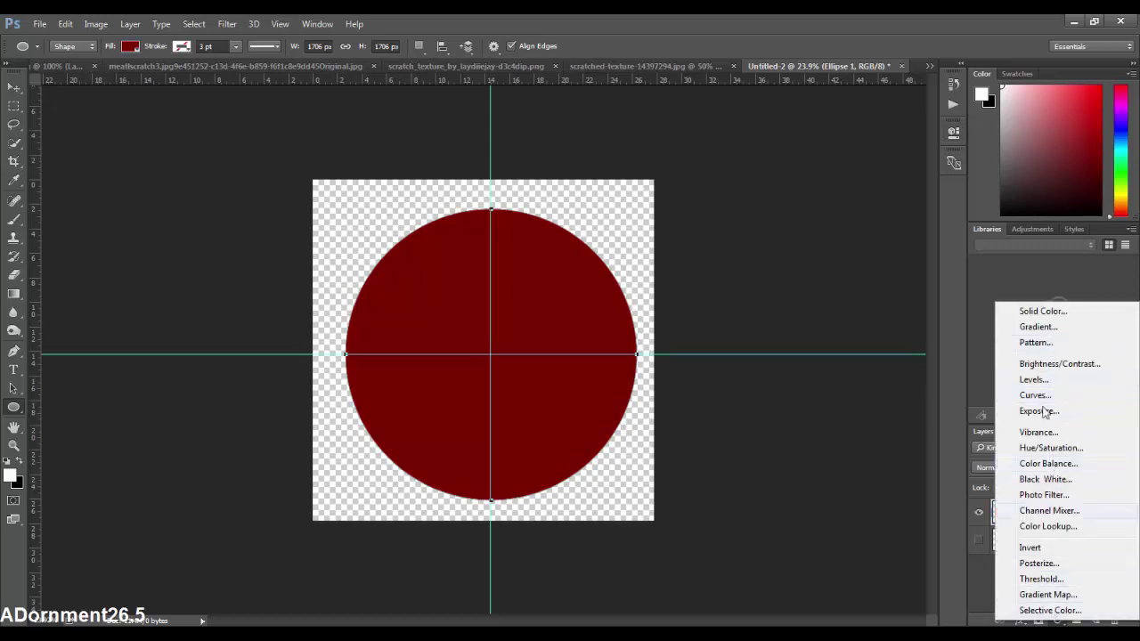
Add a new Layer 1 above the circle, filled with 50% gray
click(832, 556)
click(1096, 621)
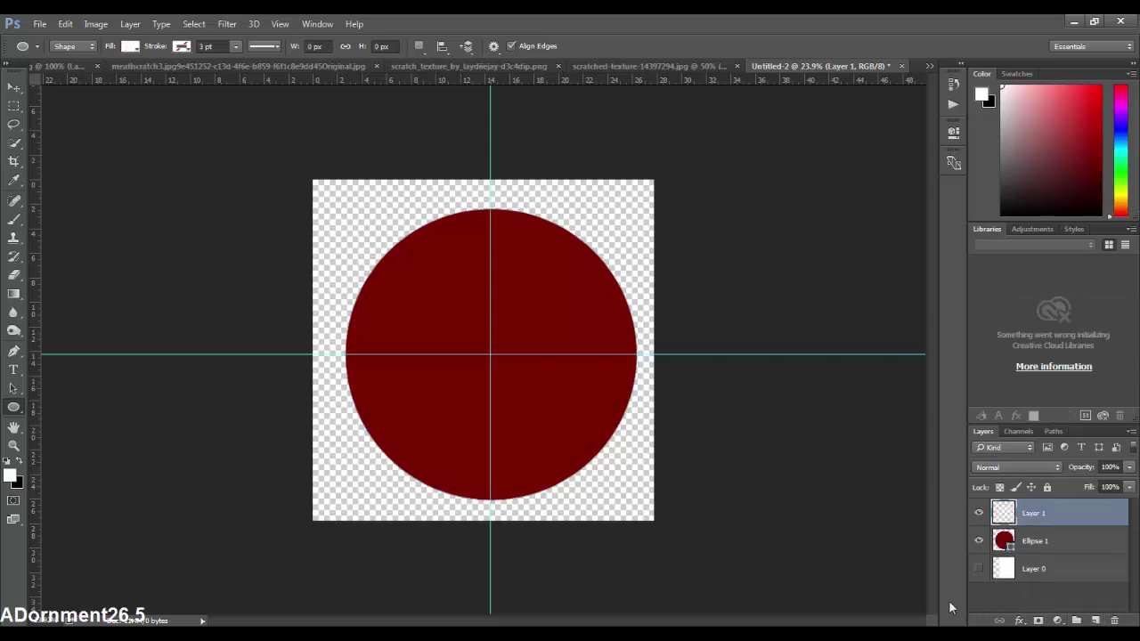
key(shift+F5)
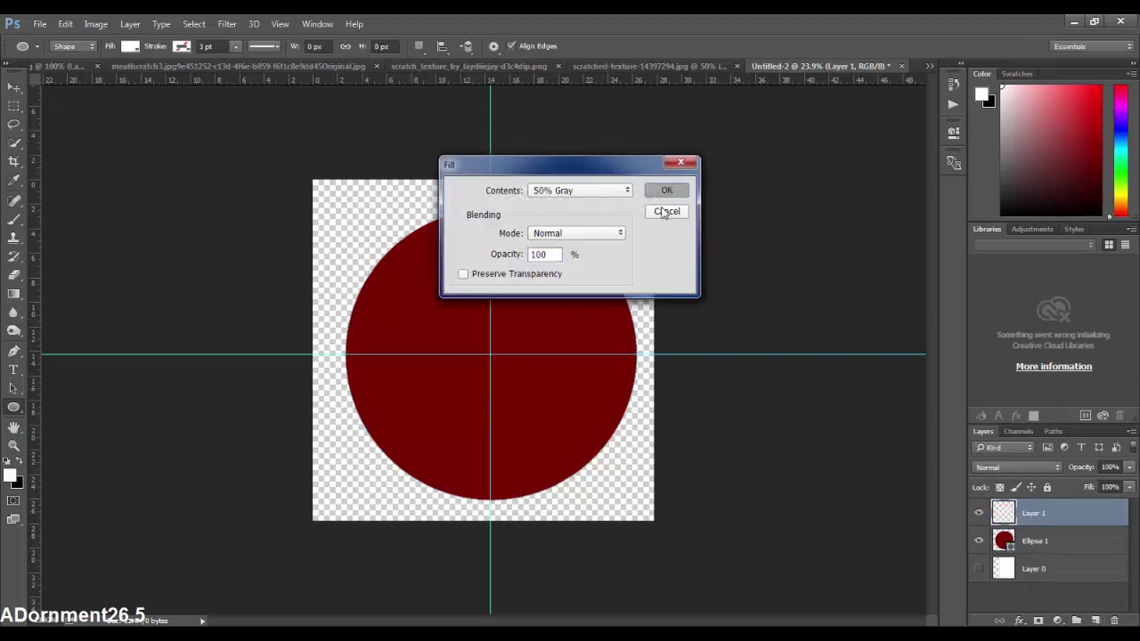
click(665, 190)
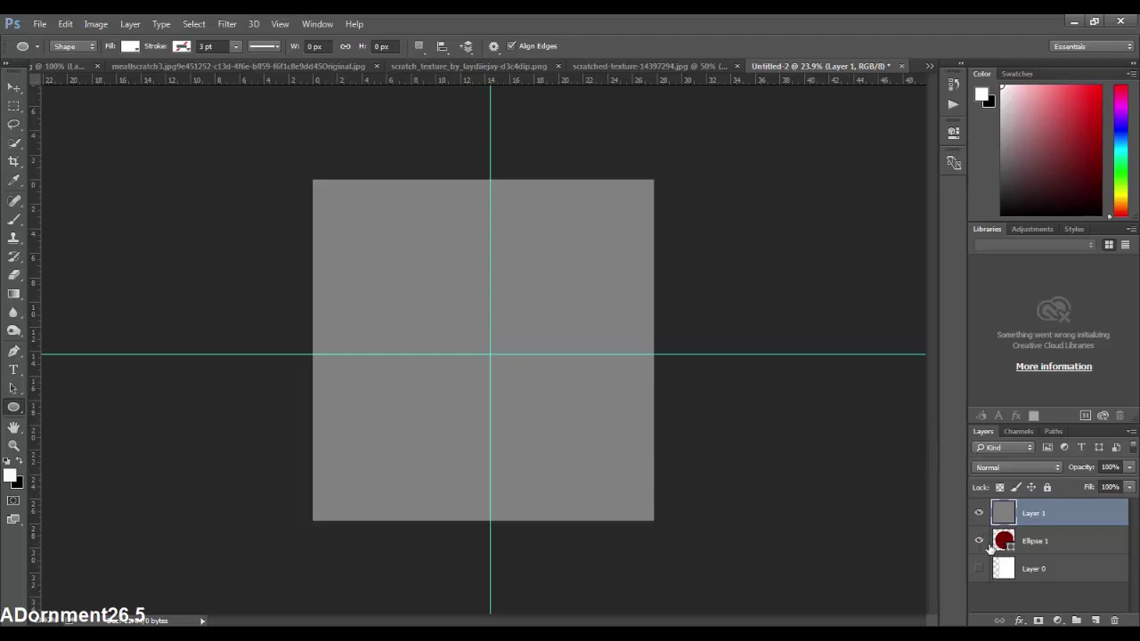
ctrl+click(1004, 541)
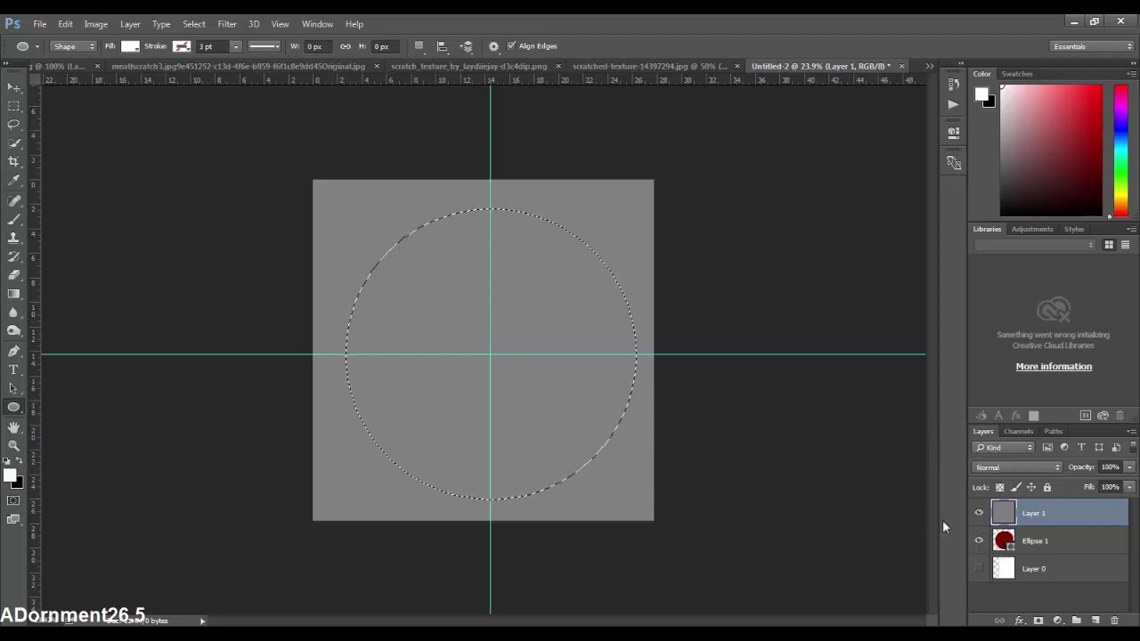
key(ctrl+d)
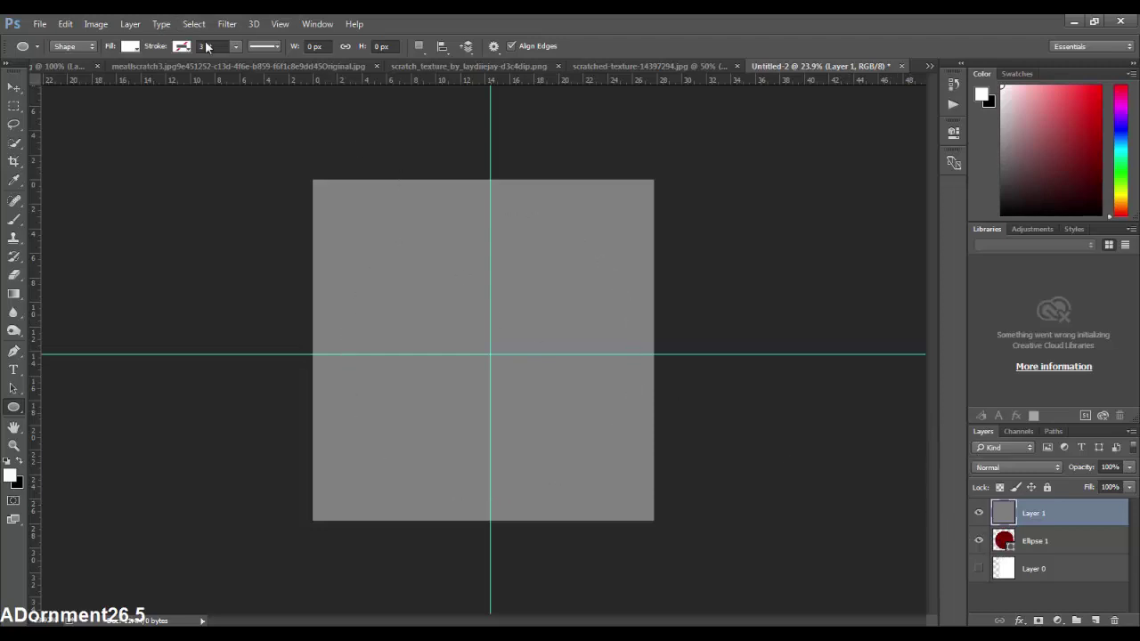
Add a moderate amount of noise to the gray layer
click(226, 24)
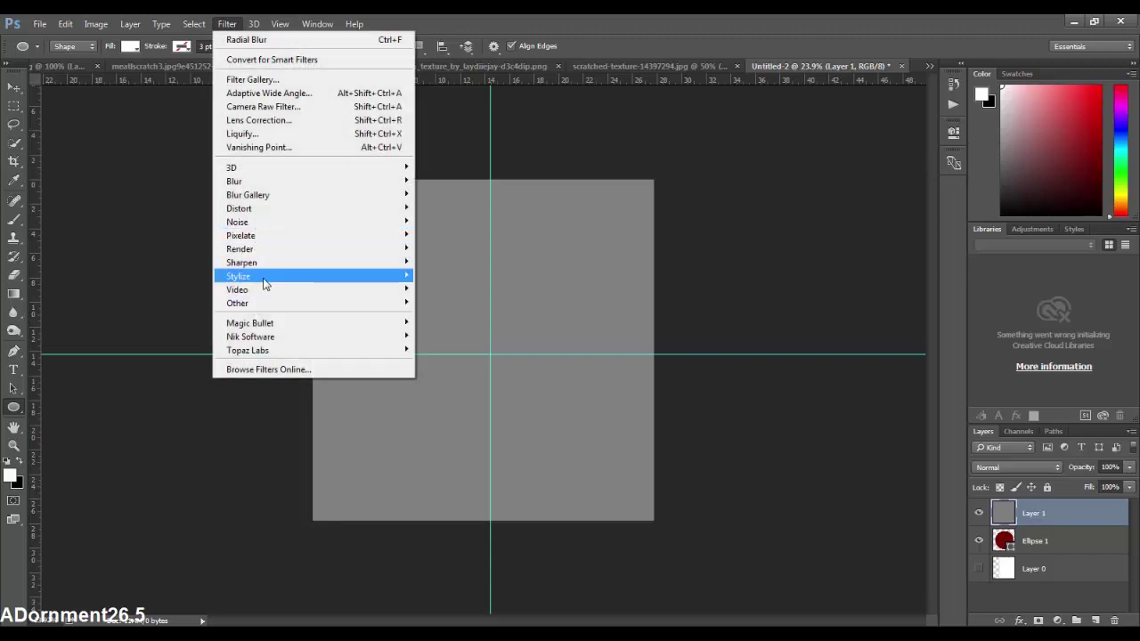
mouse_move(238, 222)
click(445, 222)
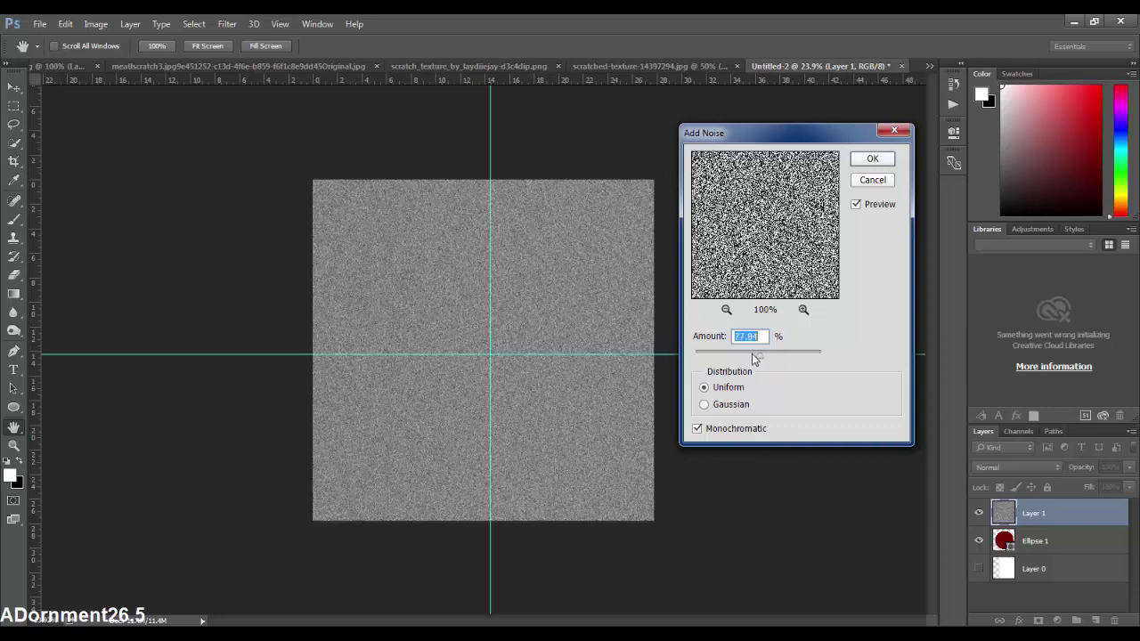
drag(763, 353, 745, 358)
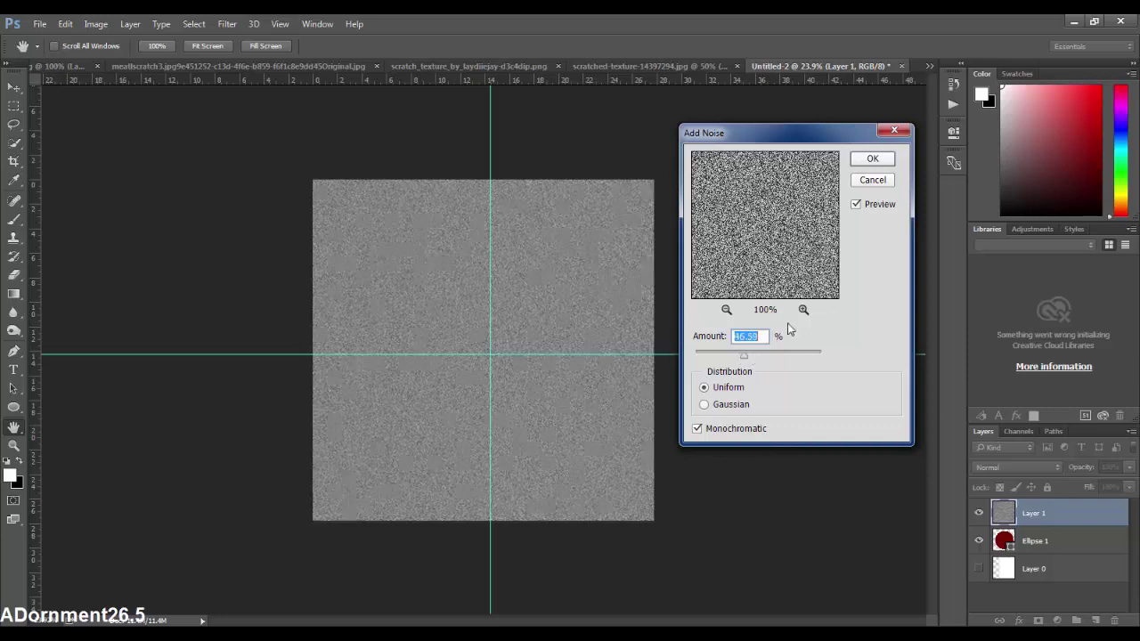
click(873, 158)
Apply a Spin radial blur at Best quality to the noise
click(227, 24)
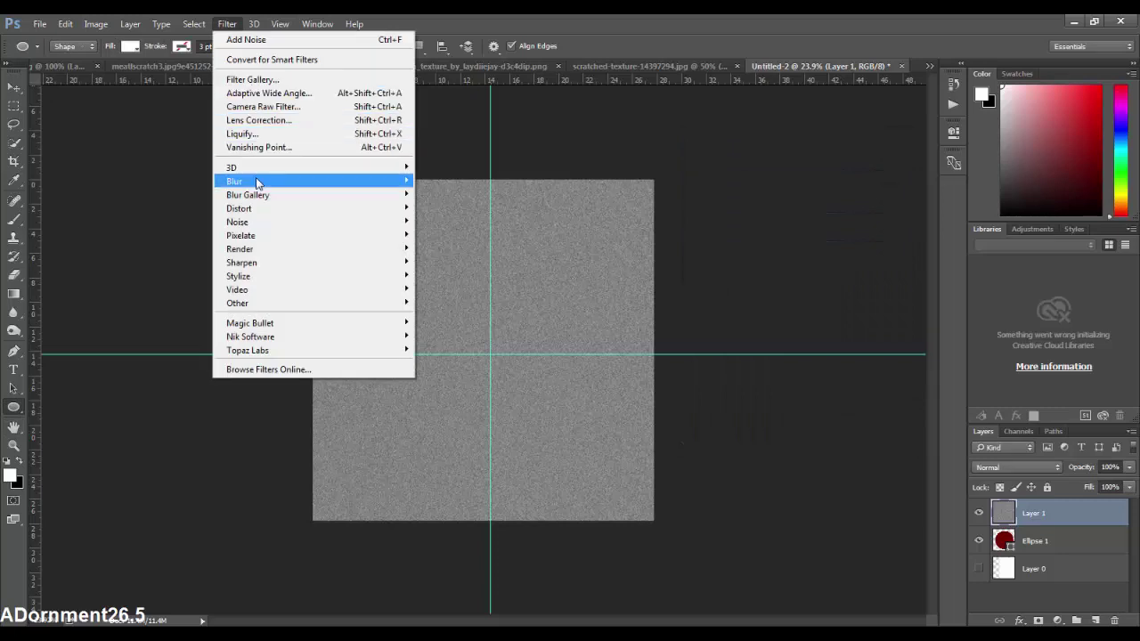
mouse_move(235, 181)
click(451, 277)
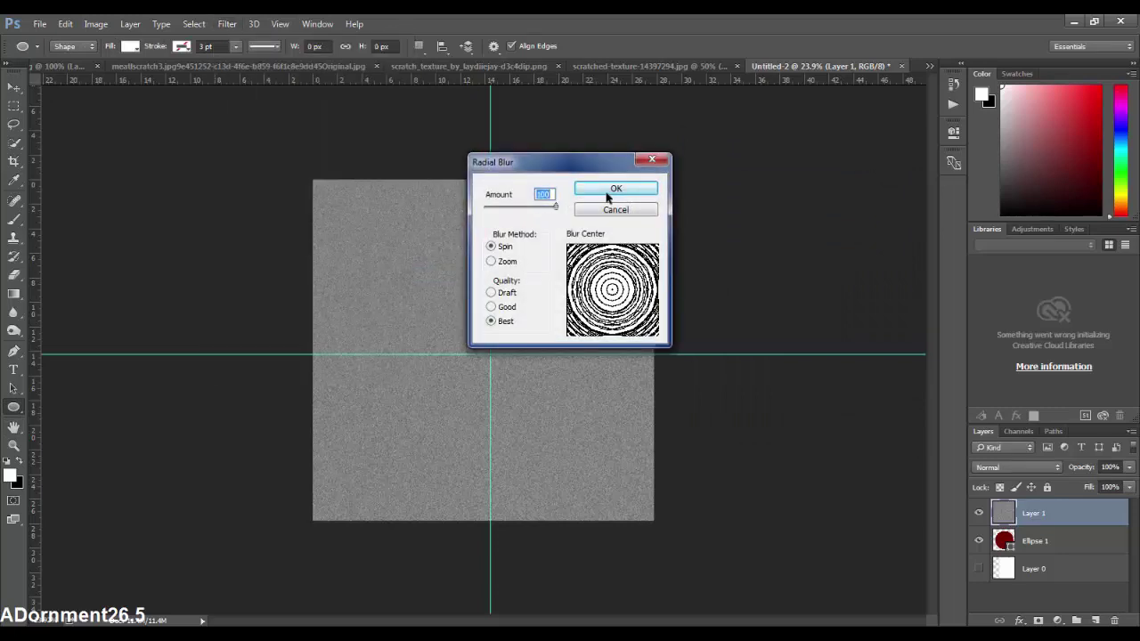
click(609, 190)
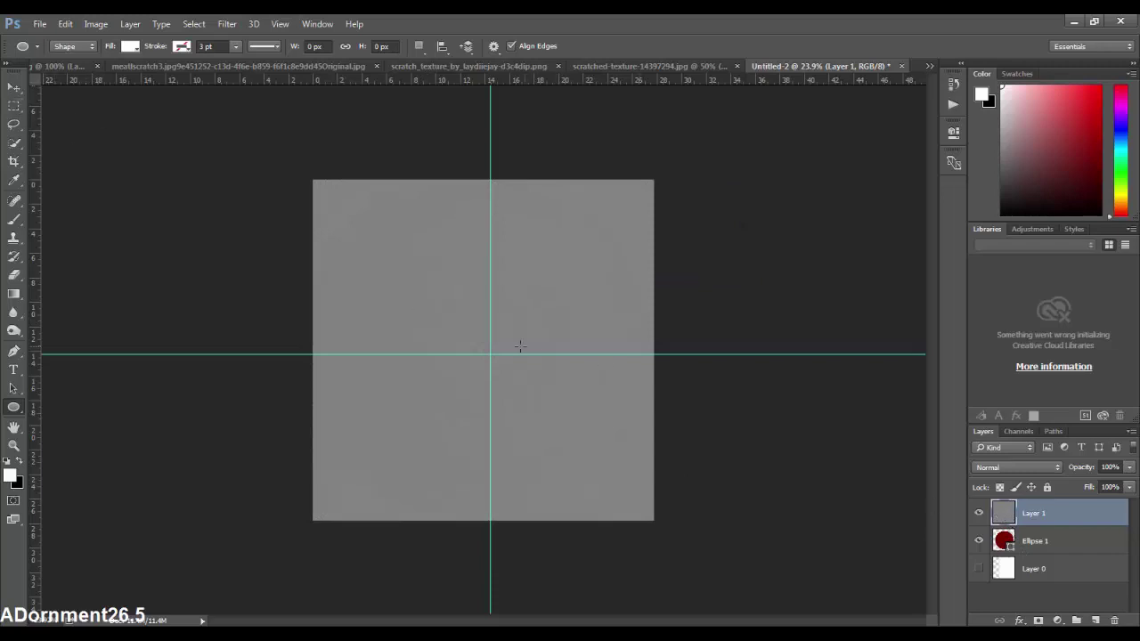
Nudge Layer 1 slightly down and right and add a layer mask from the circle
click(13, 88)
key(shift+Down)
key(shift+Down)
key(shift+Right)
key(shift+Right)
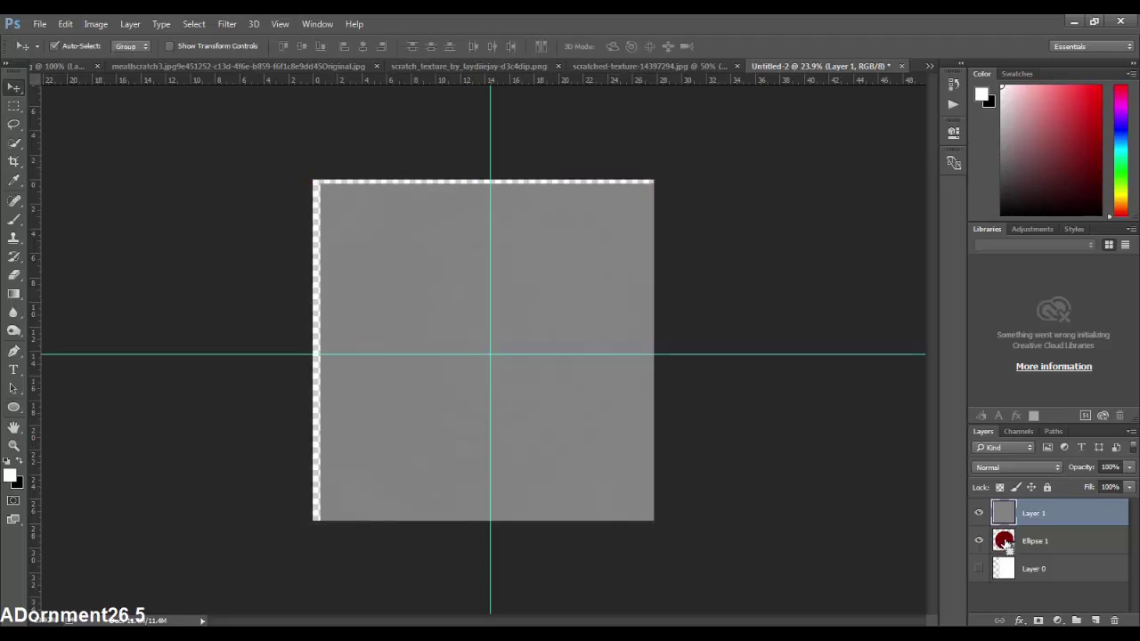
click(1037, 621)
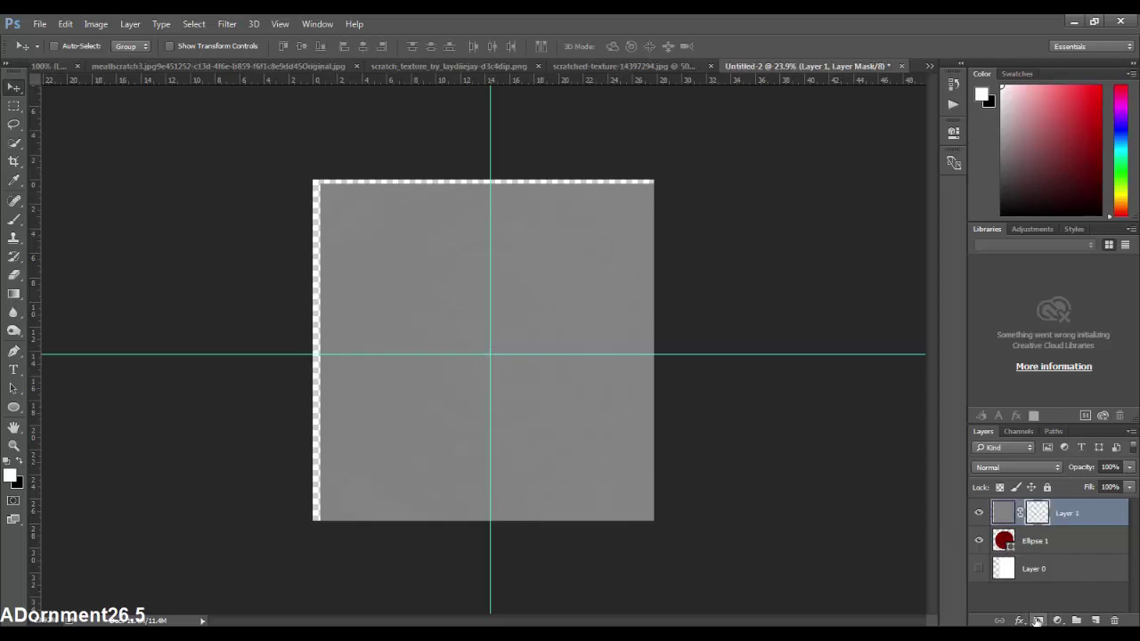
Try Difference and Exclusion blend modes on the gray layer
click(1020, 466)
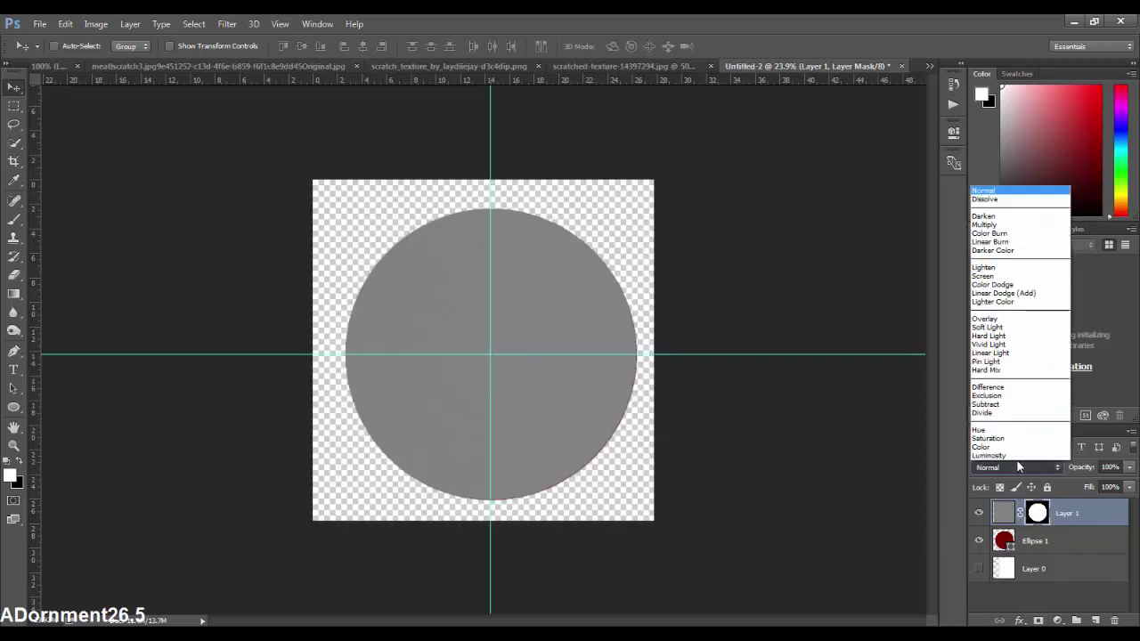
click(772, 519)
key(alt+shift+e)
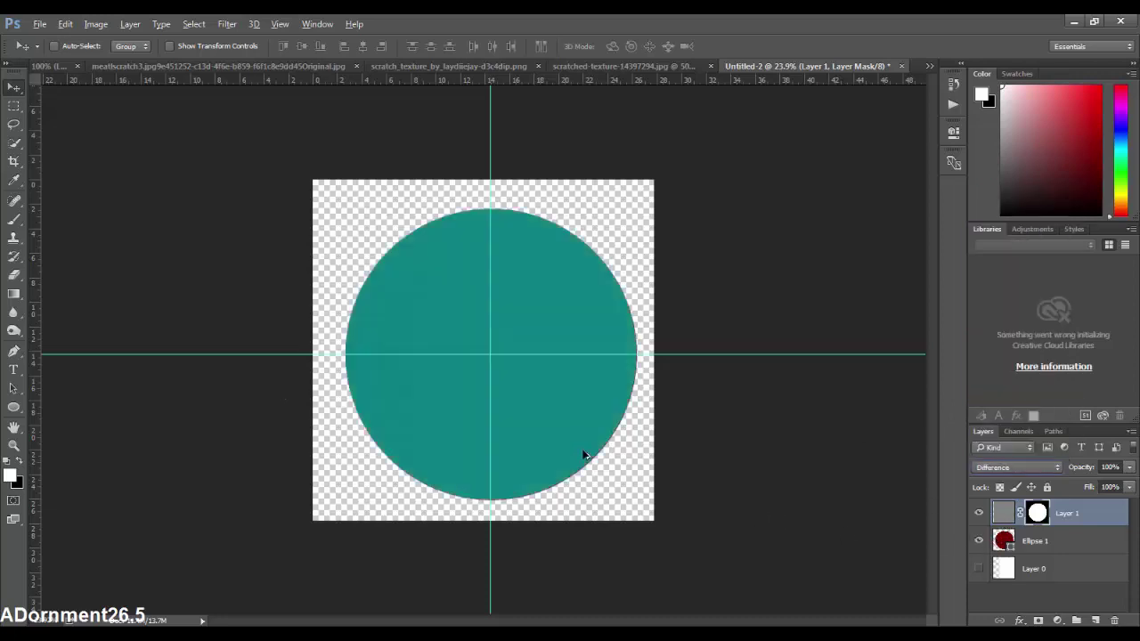
key(alt+shift+x)
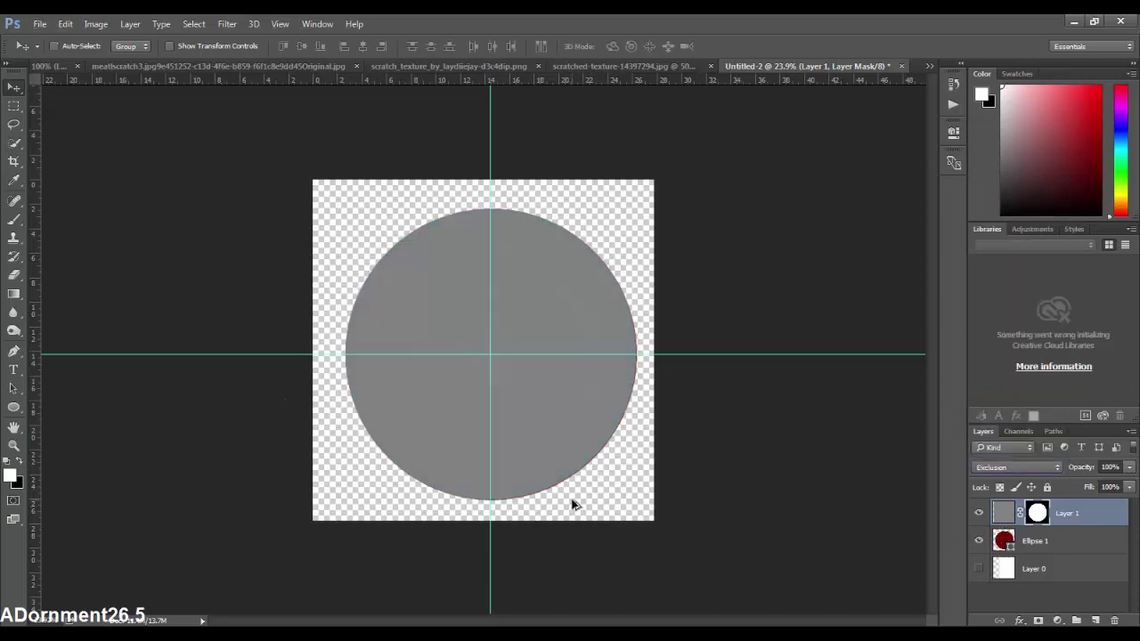
scroll(573, 505, up, 3)
scroll(602, 526, up, 1)
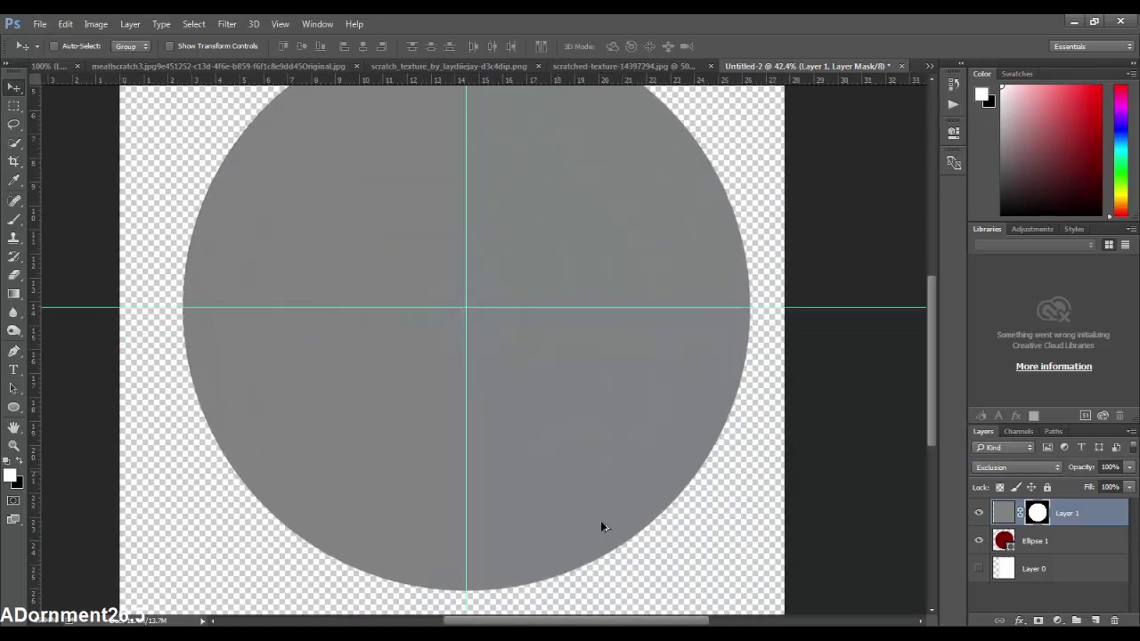
scroll(600, 527, up, 1)
scroll(601, 526, up, 1)
scroll(600, 527, down, 1)
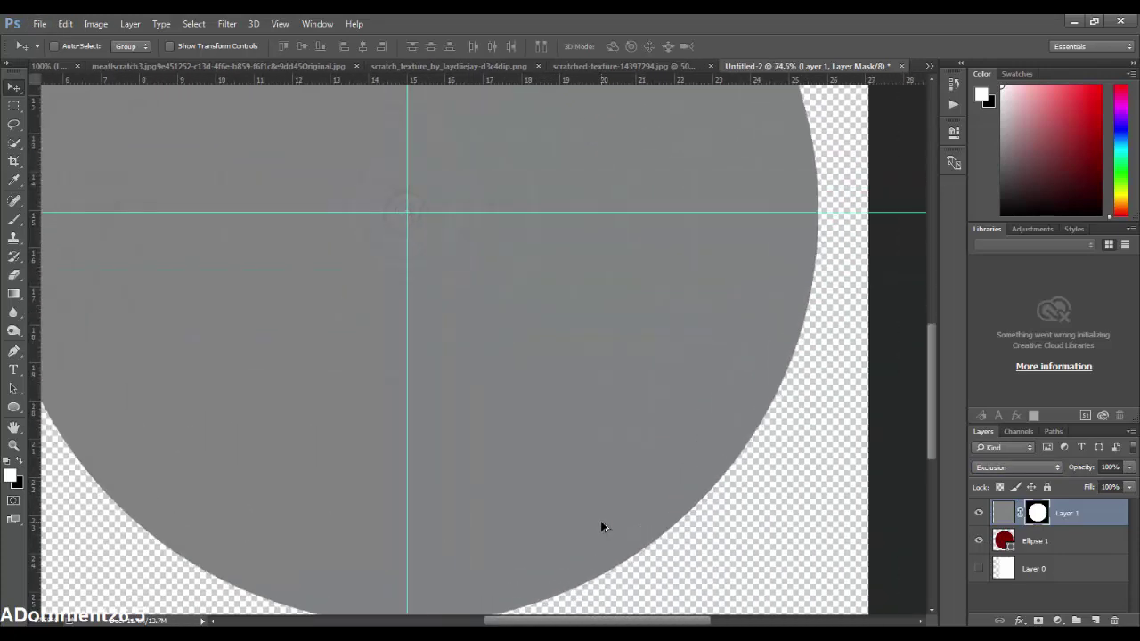
scroll(602, 526, down, 2)
scroll(604, 524, down, 2)
scroll(792, 540, up, 1)
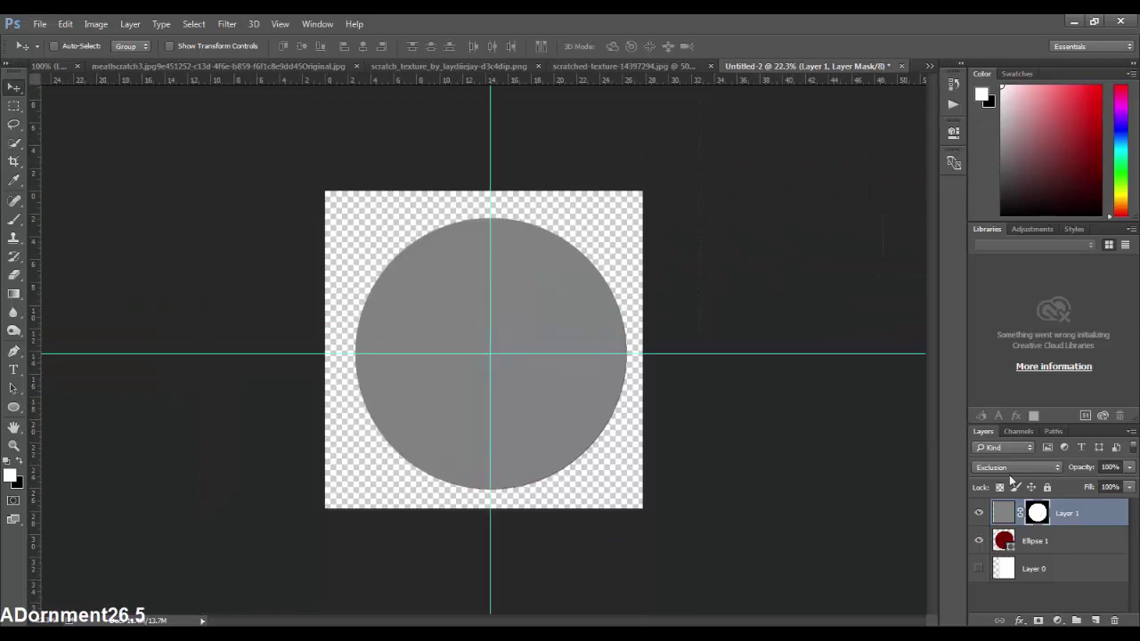
Settle on Multiply as the gray layer's blend mode
click(1016, 467)
click(985, 223)
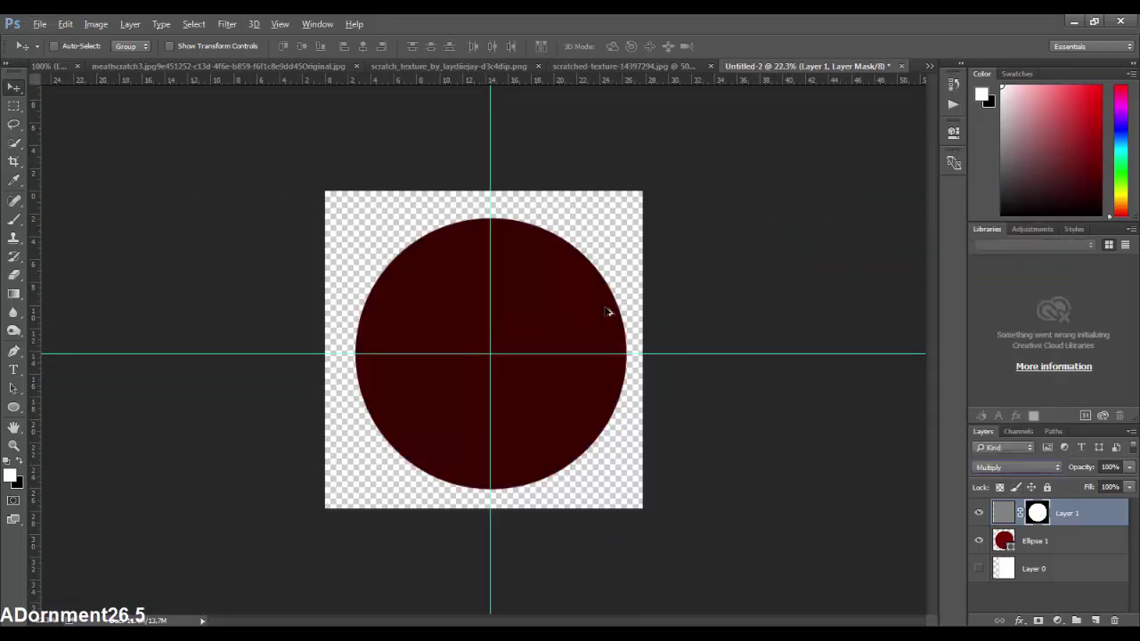
key(shift+minus)
key(shift+minus)
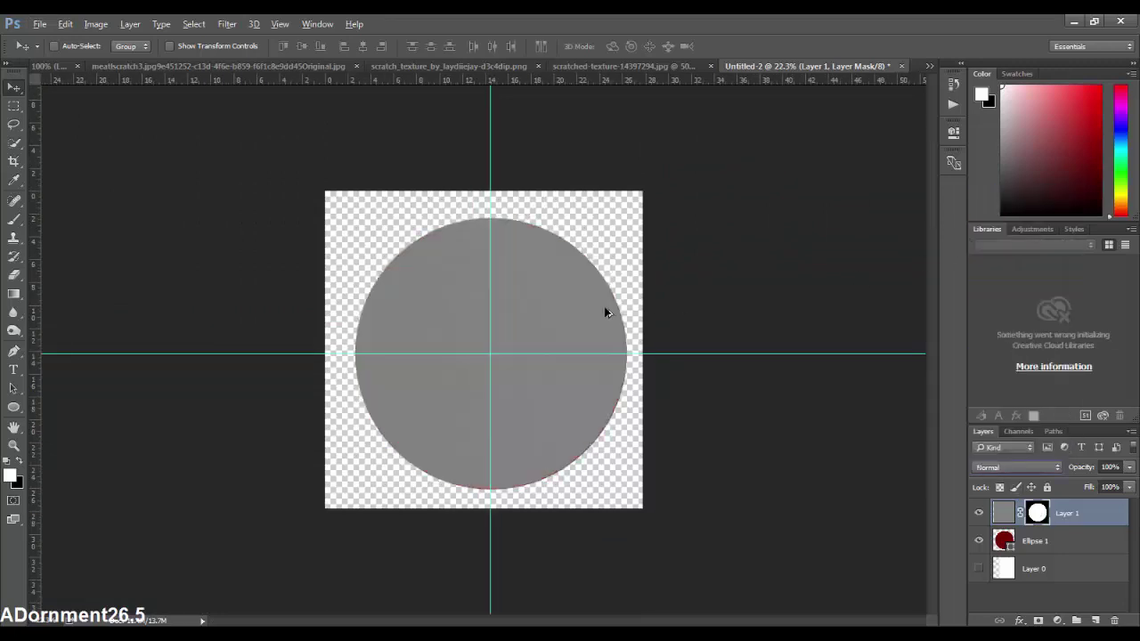
key(shift+plus)
key(shift+plus)
key(shift+plus)
key(shift+plus)
key(shift+plus)
key(shift+plus)
key(shift+plus)
key(shift+minus)
key(shift+minus)
key(shift+minus)
key(shift+minus)
key(shift+minus)
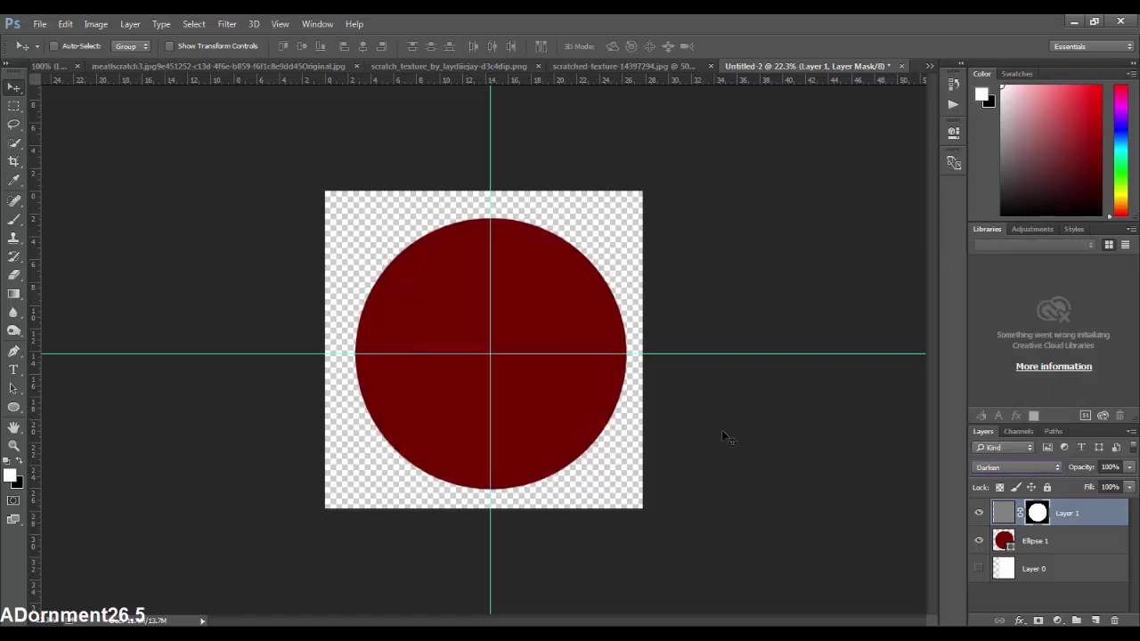
click(1008, 467)
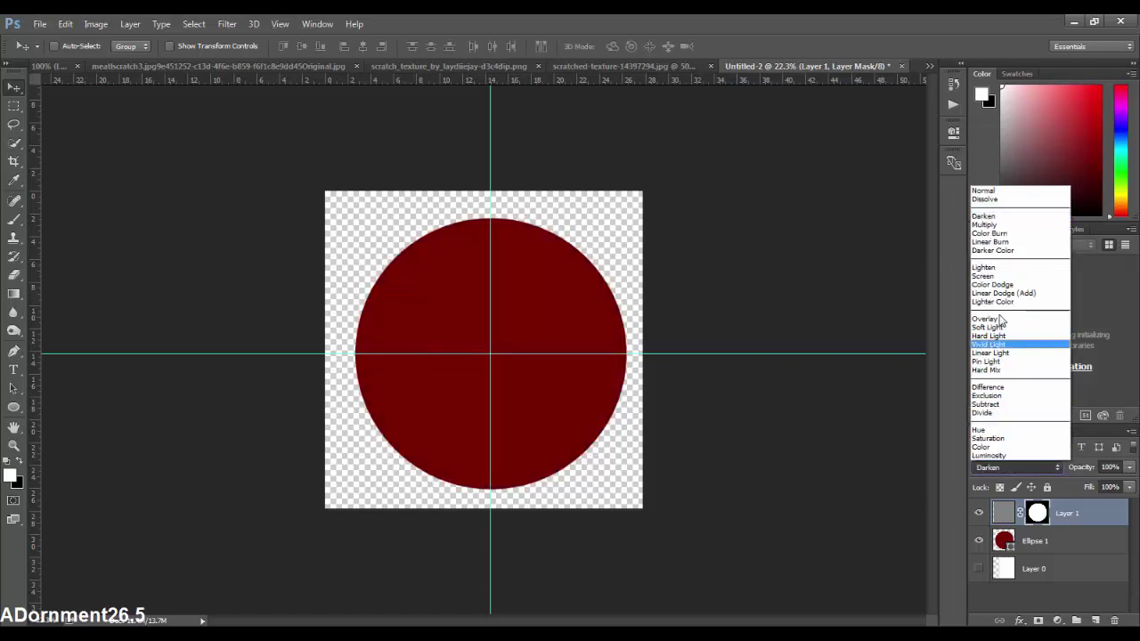
click(985, 224)
scroll(610, 318, up, 1)
scroll(609, 318, up, 2)
scroll(608, 318, up, 2)
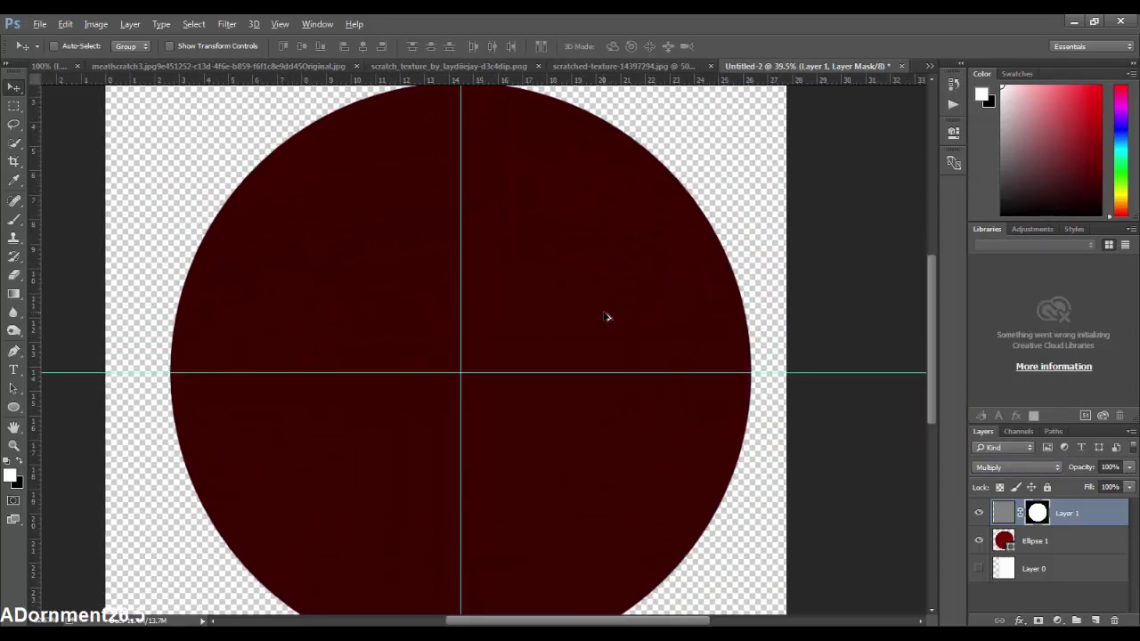
scroll(606, 317, up, 1)
scroll(409, 335, down, 1)
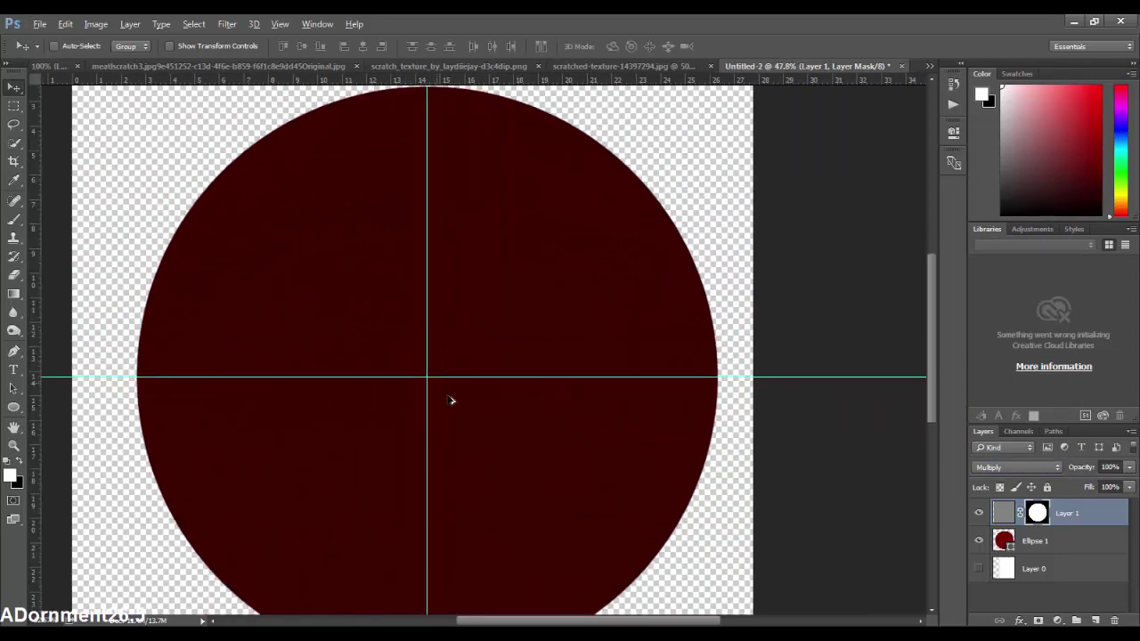
scroll(451, 400, up, 2)
scroll(454, 404, up, 1)
scroll(454, 404, down, 2)
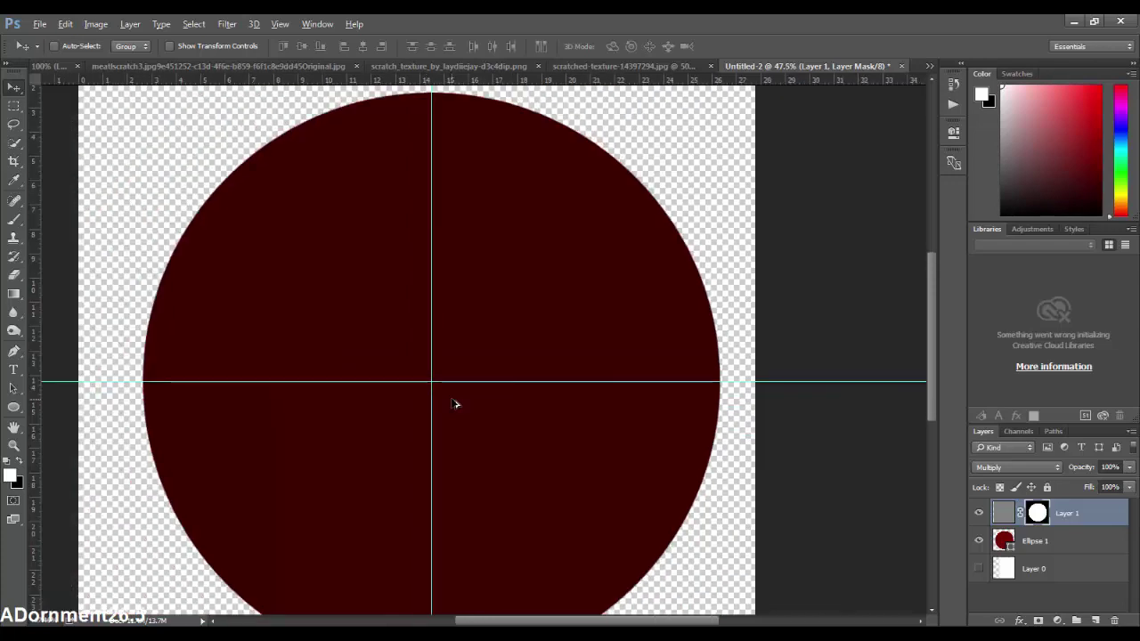
scroll(454, 404, down, 1)
Lower the gray layer's opacity to 85%
key(ctrl+0)
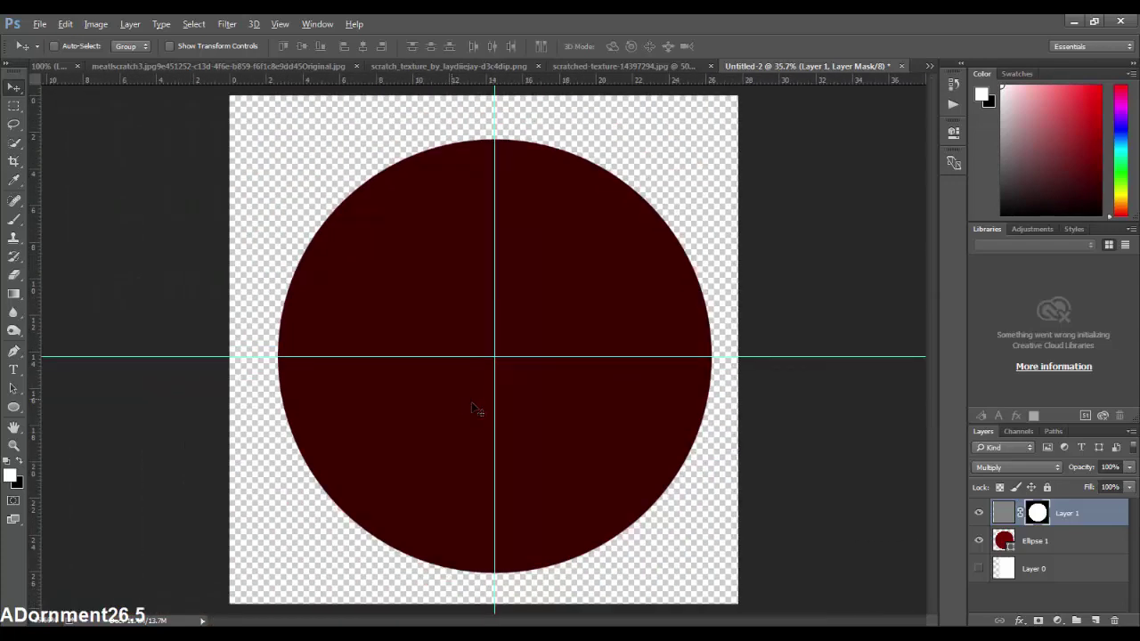
drag(1078, 470, 1024, 468)
text(85)
key(Return)
Add a Levels adjustment with output black 40 and input black near 10
click(1060, 621)
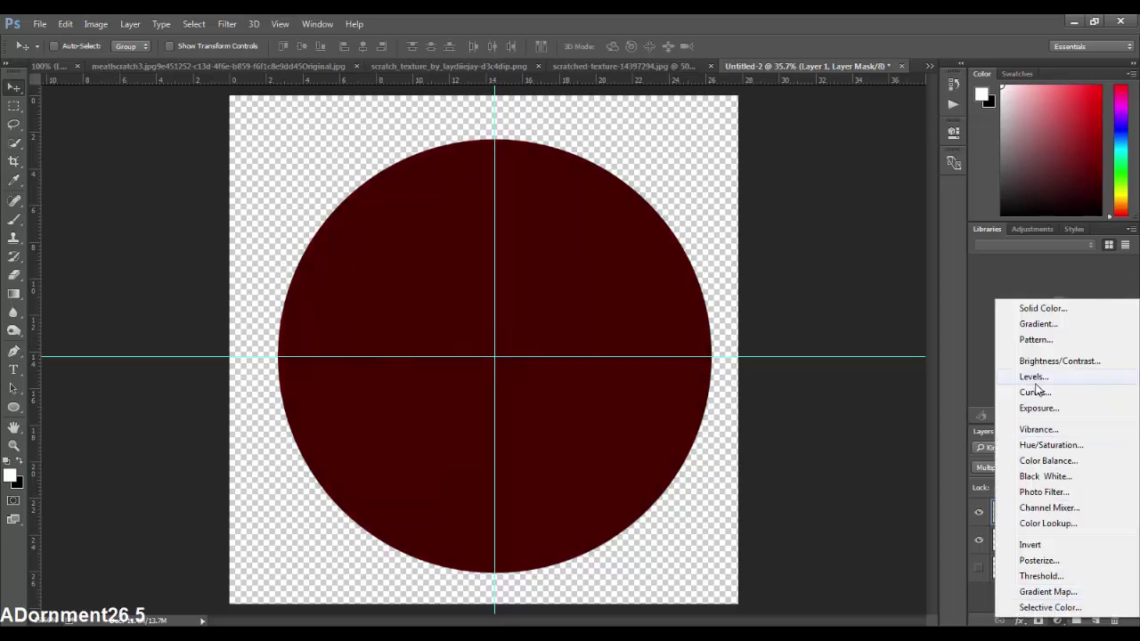
click(1029, 378)
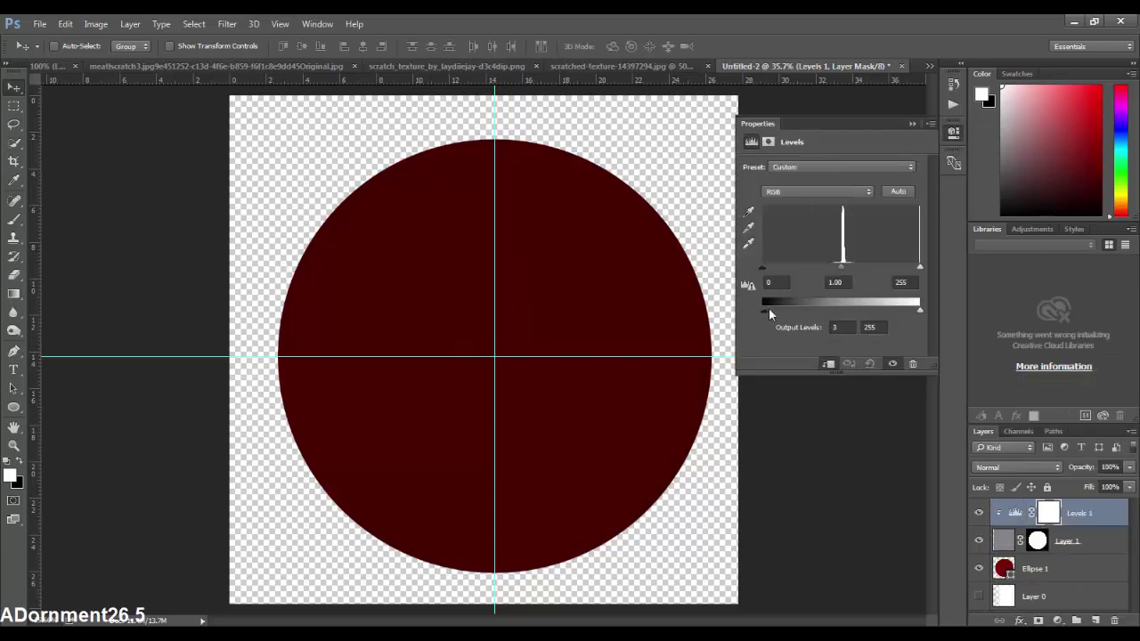
drag(764, 310, 786, 310)
drag(762, 267, 767, 265)
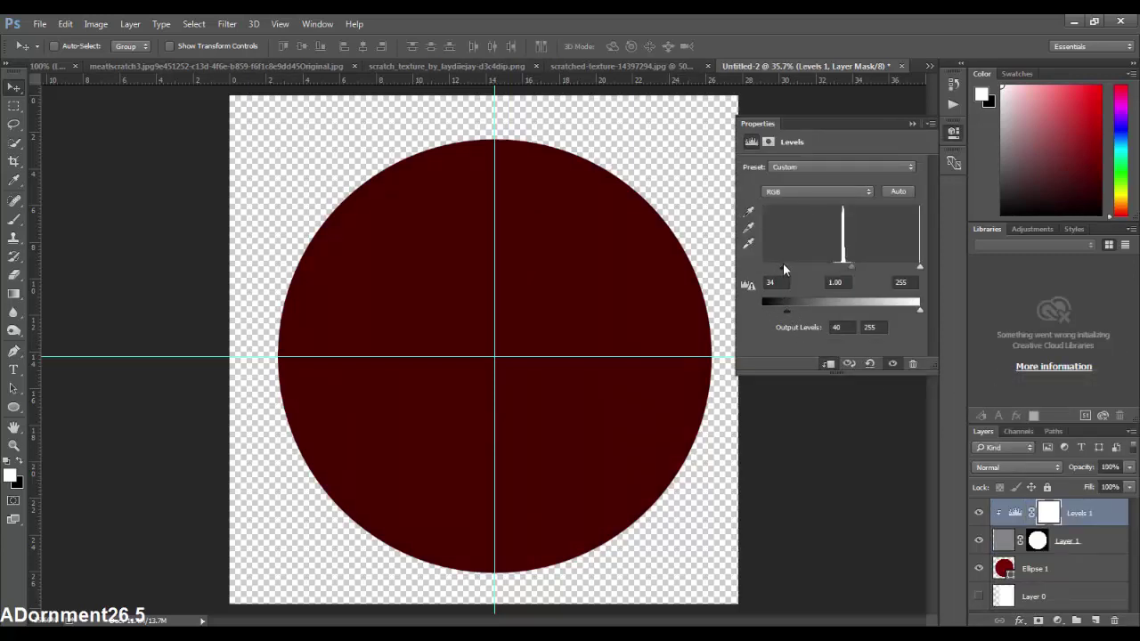
click(911, 123)
shift+click(1059, 580)
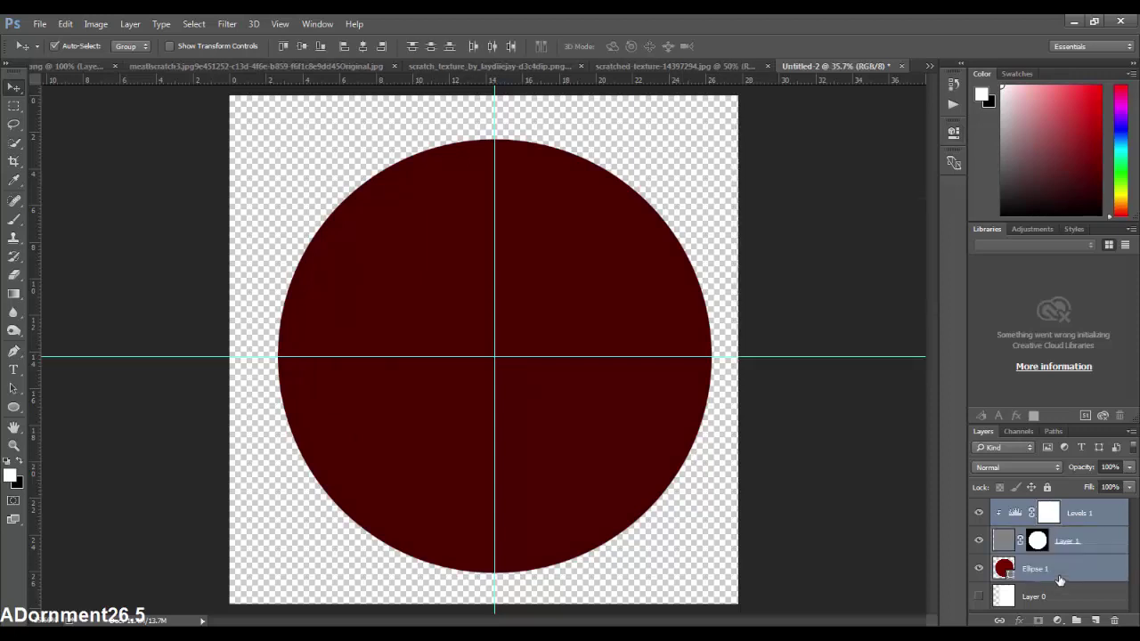
Group the three layers as 'red', duplicate it, and name a copy 'red 2'
key(ctrl+g)
double_click(1038, 507)
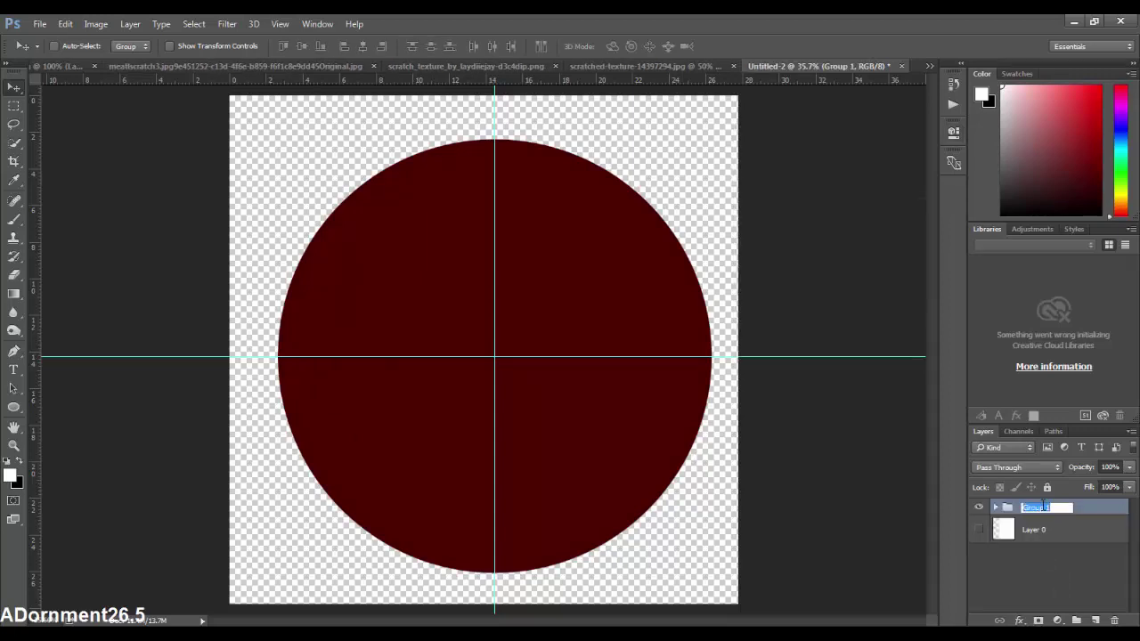
text(red)
key(Return)
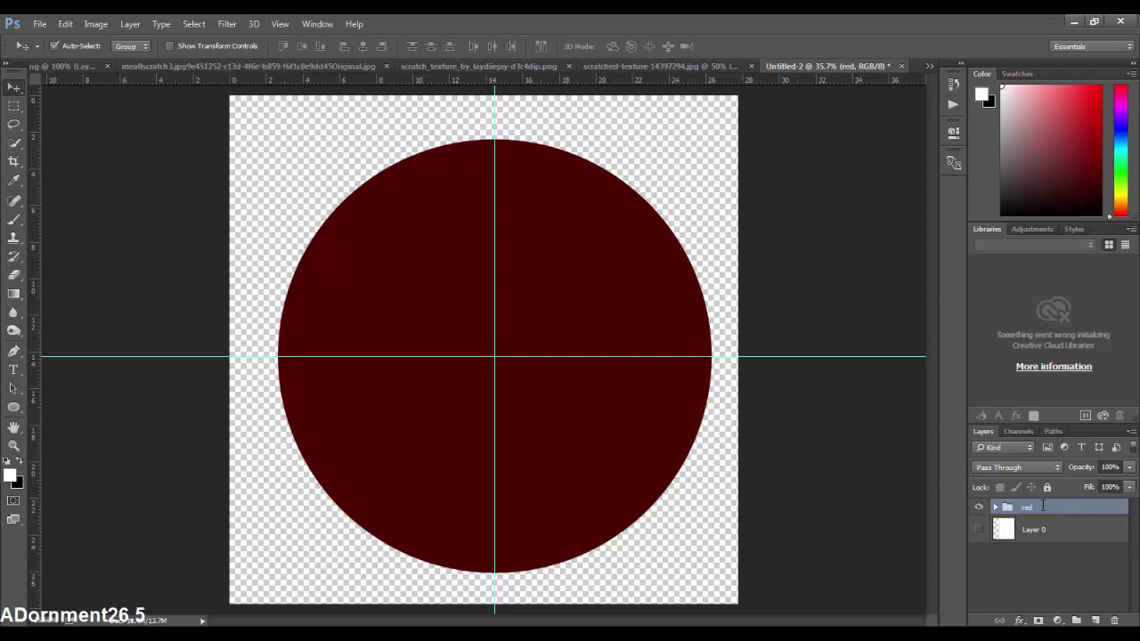
key(ctrl+j)
key(ctrl+j)
double_click(1038, 507)
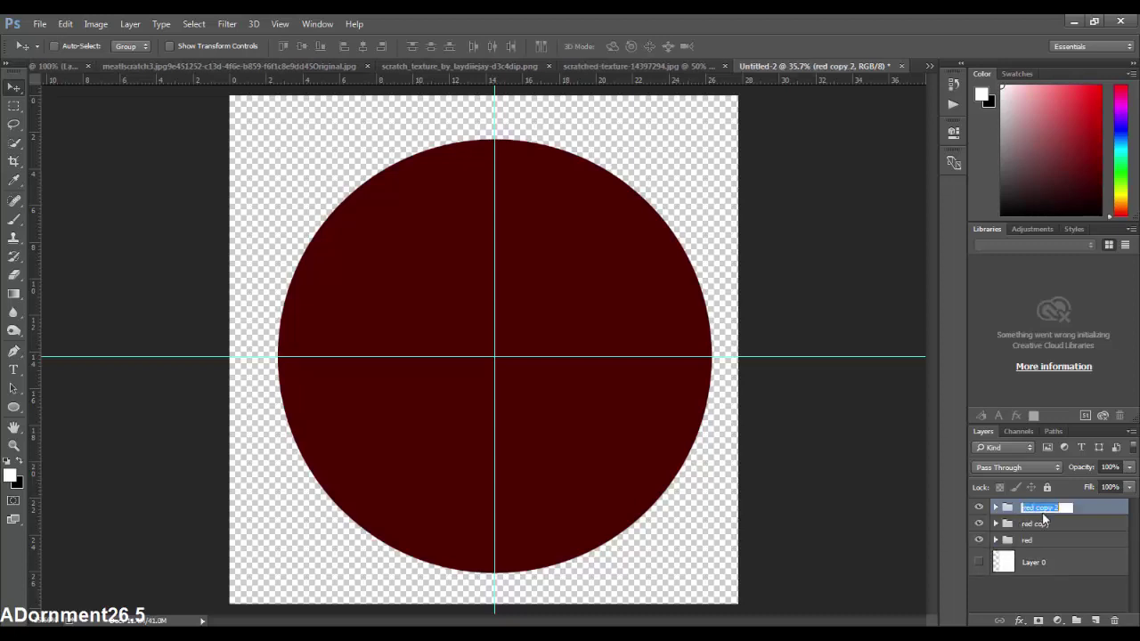
click(1056, 507)
key(Return)
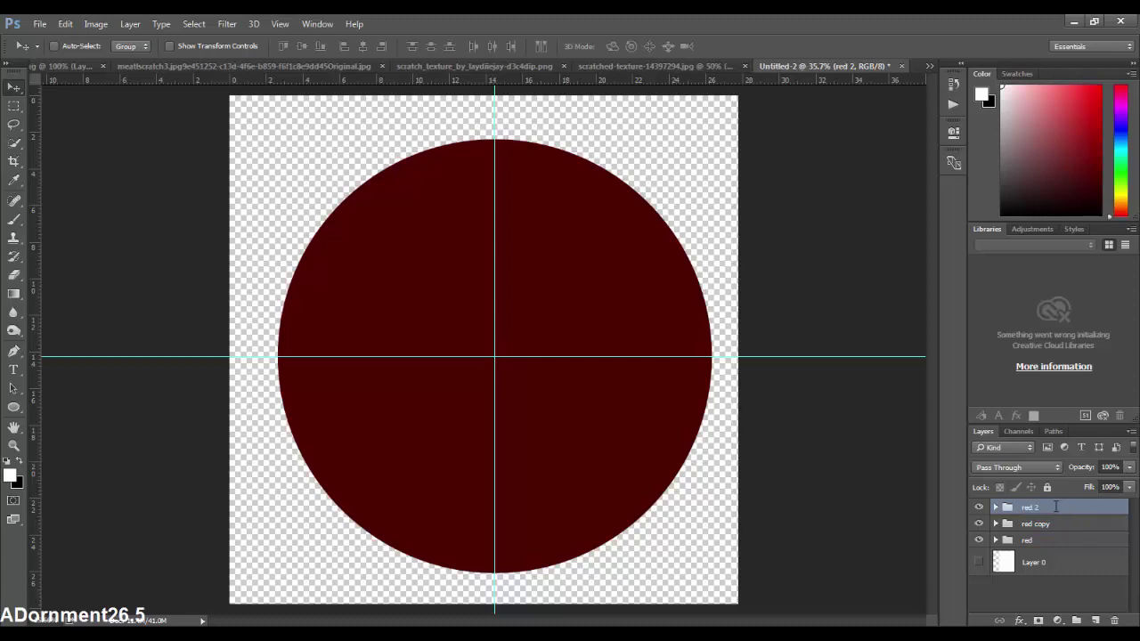
Rename the other red copy group to 'white'
double_click(1058, 524)
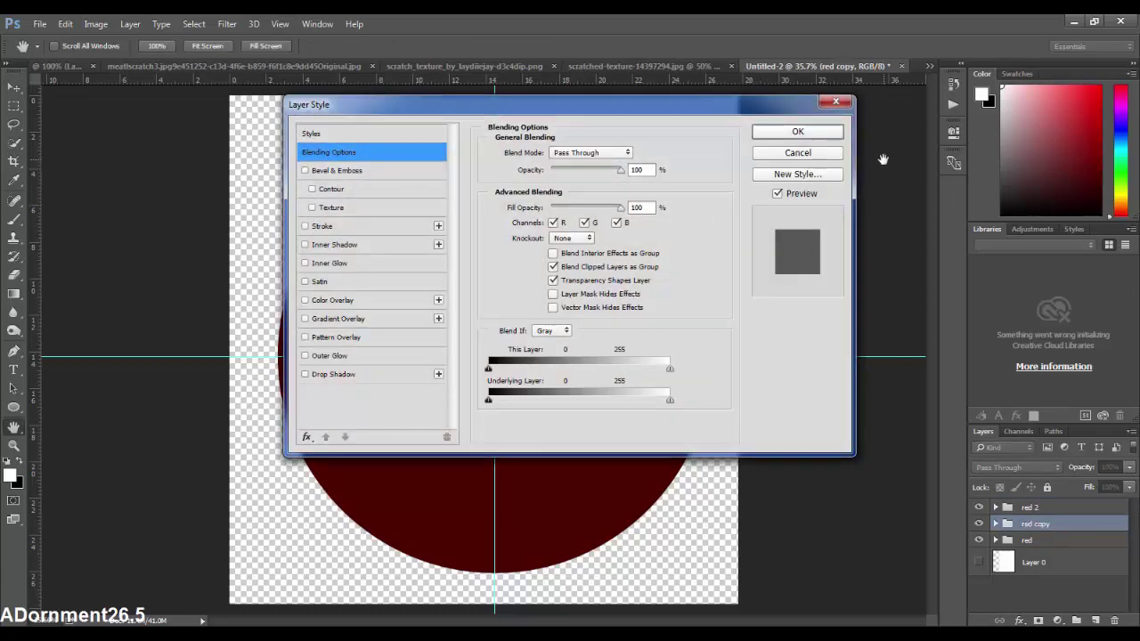
click(835, 101)
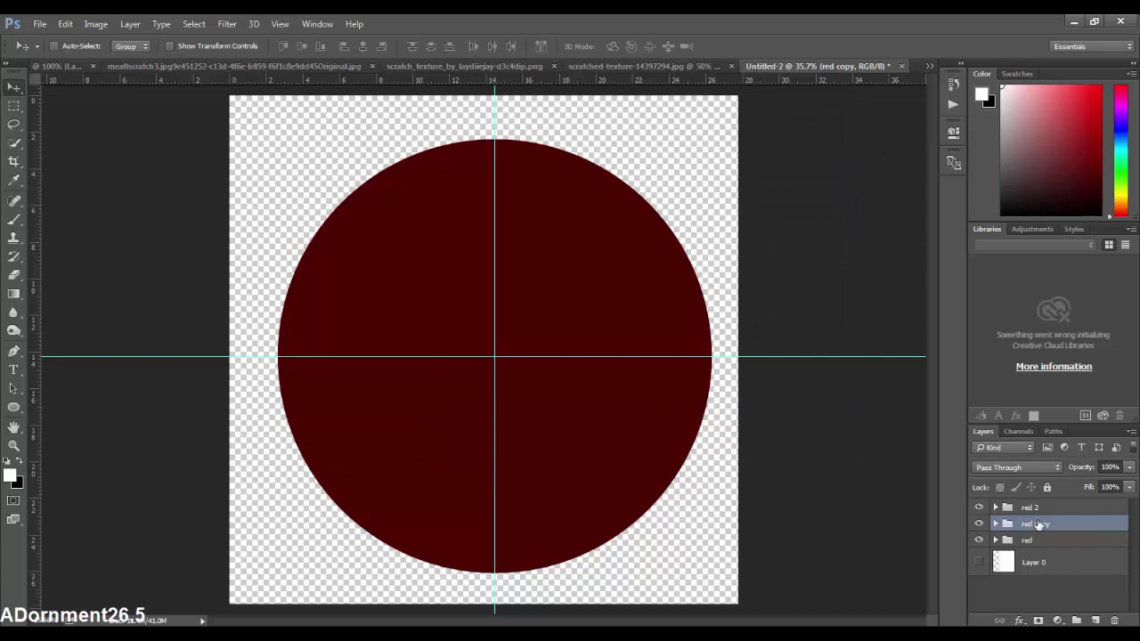
double_click(1038, 525)
text(whit)
text(e)
key(Return)
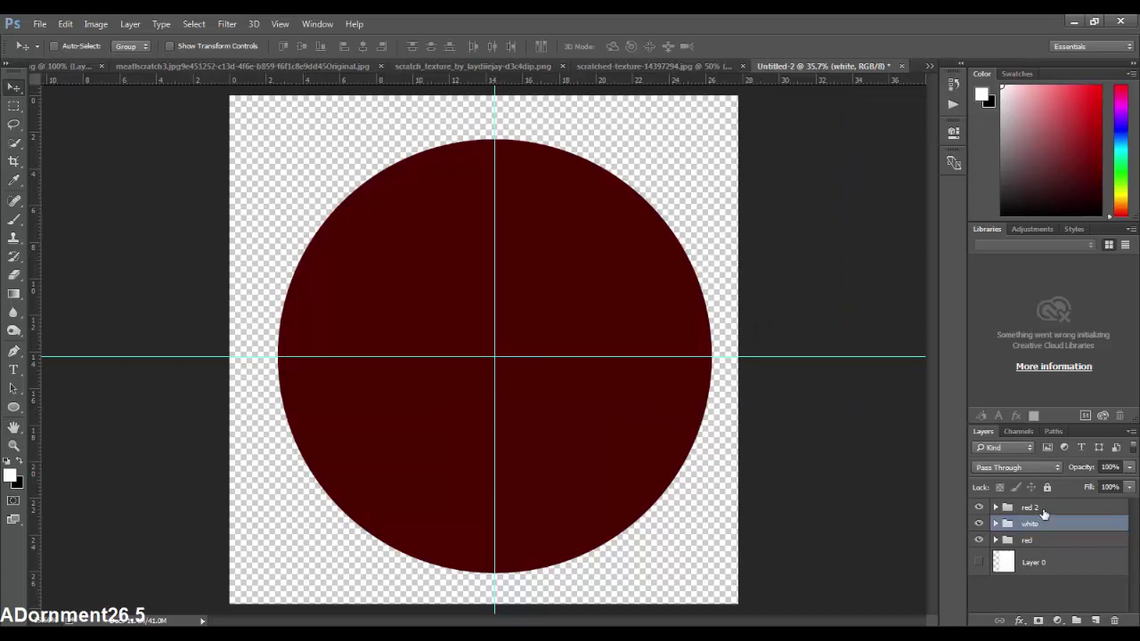
Duplicate the red 2 group and name the copy 'blue'
click(1045, 512)
key(ctrl+j)
double_click(1039, 508)
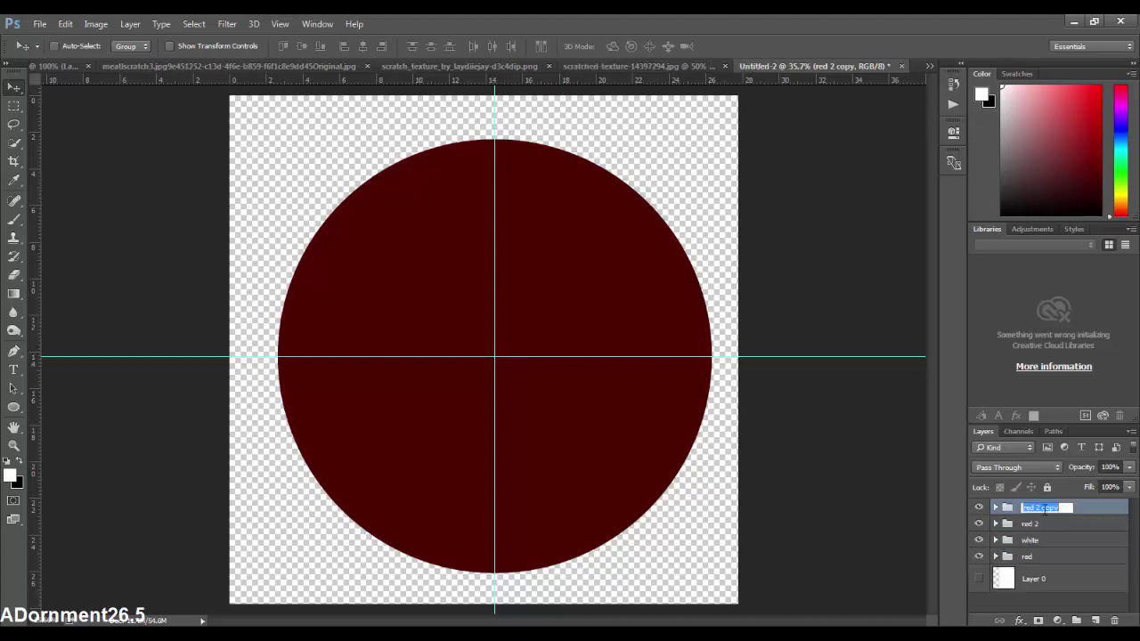
text(bl)
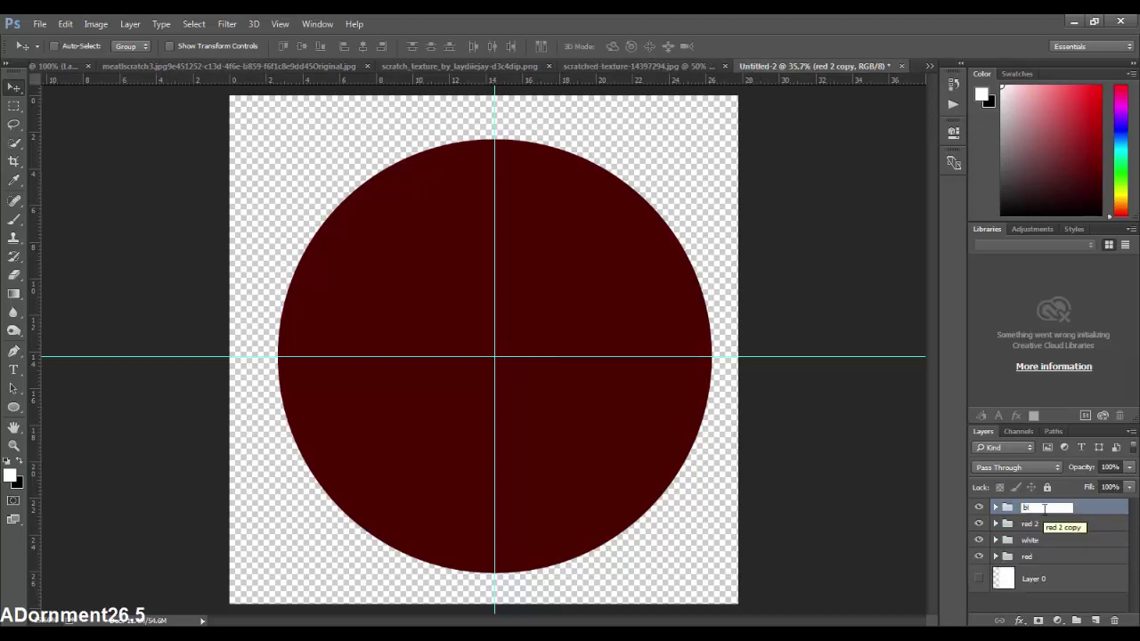
text(ue)
key(Return)
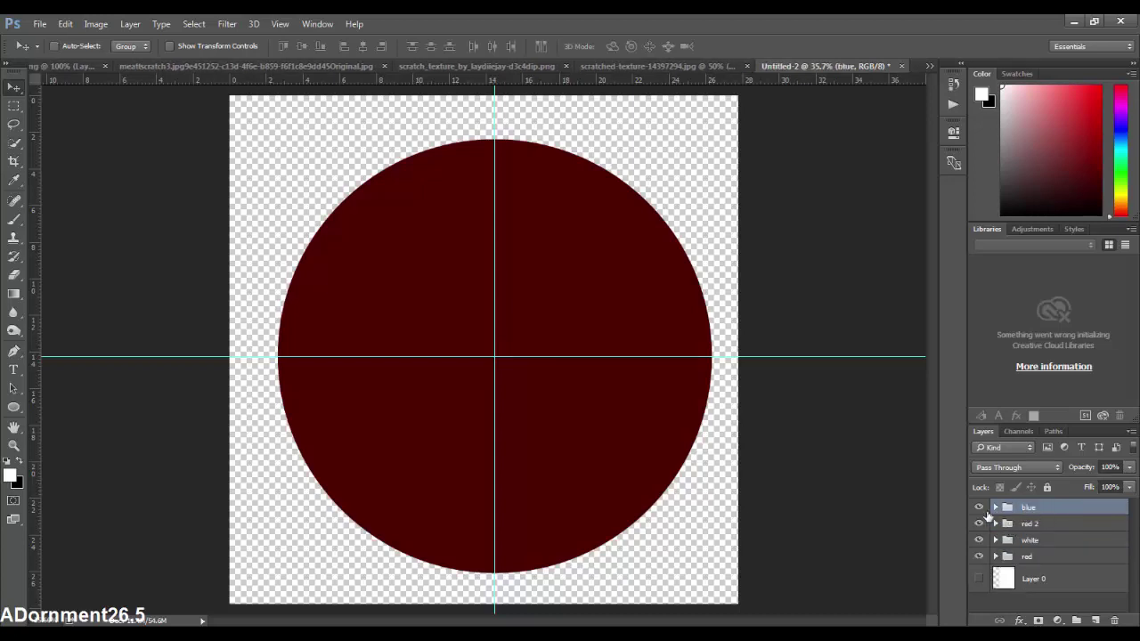
click(1094, 540)
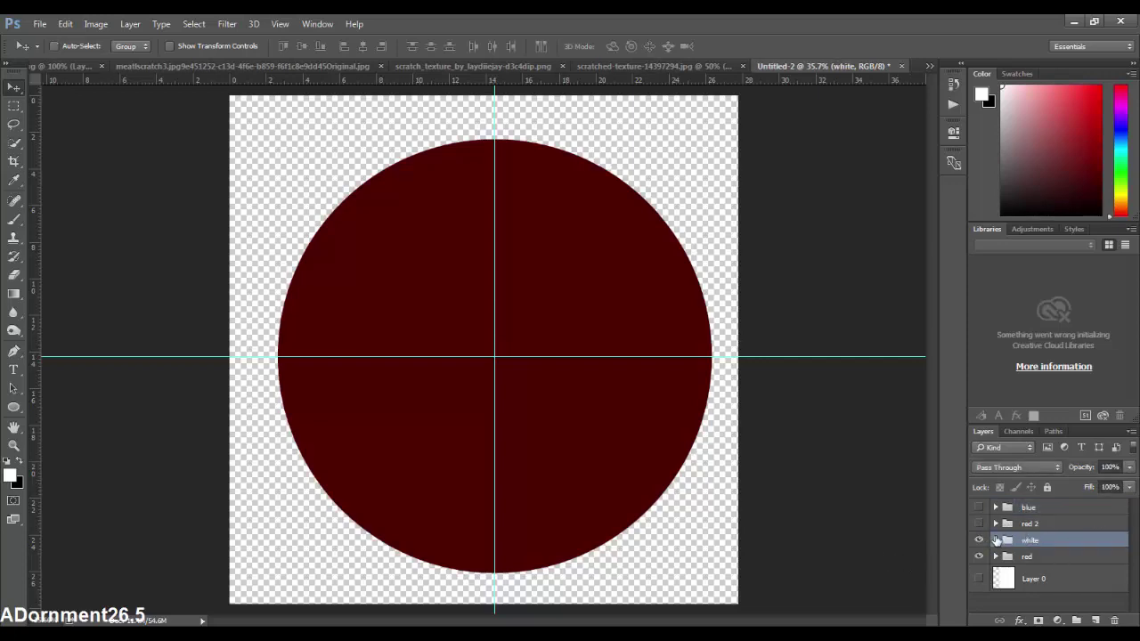
Recolour the white group's circle fill to grey a7a7a7
click(996, 540)
double_click(1016, 568)
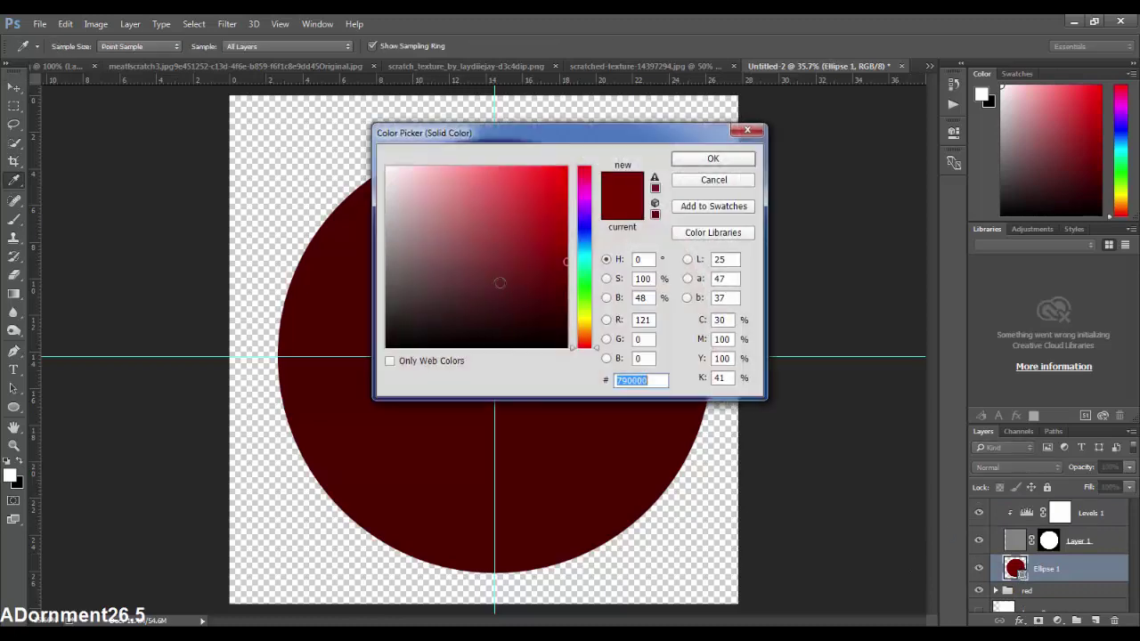
text(a7a7a7)
click(713, 158)
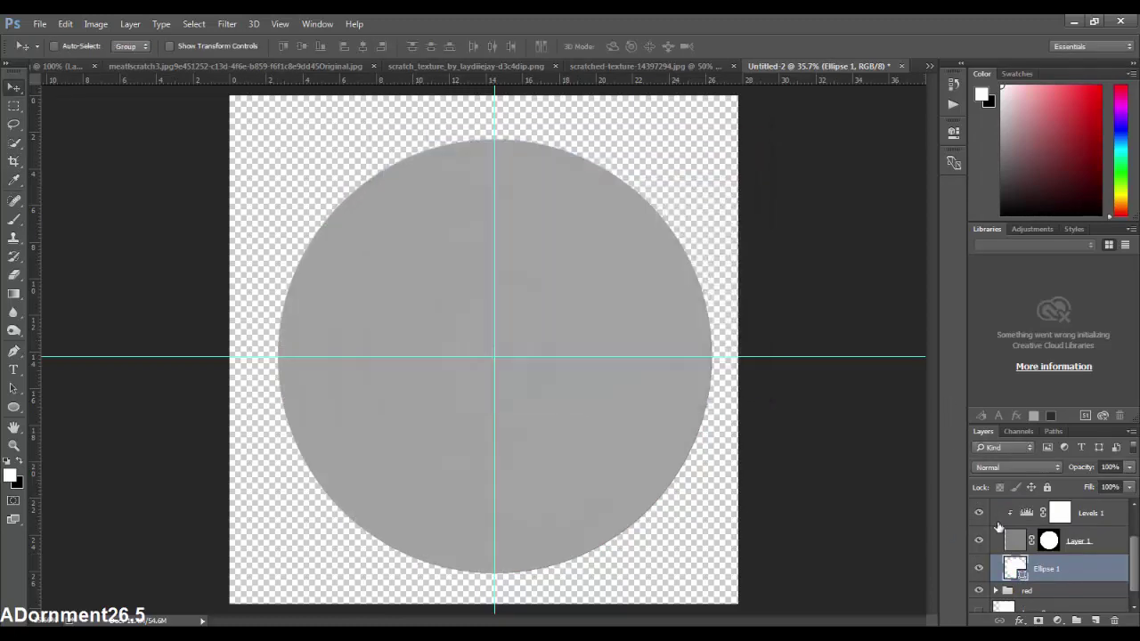
Scale the white group to about 84%, leaving a red outer ring
scroll(1023, 589, up, 2)
click(996, 540)
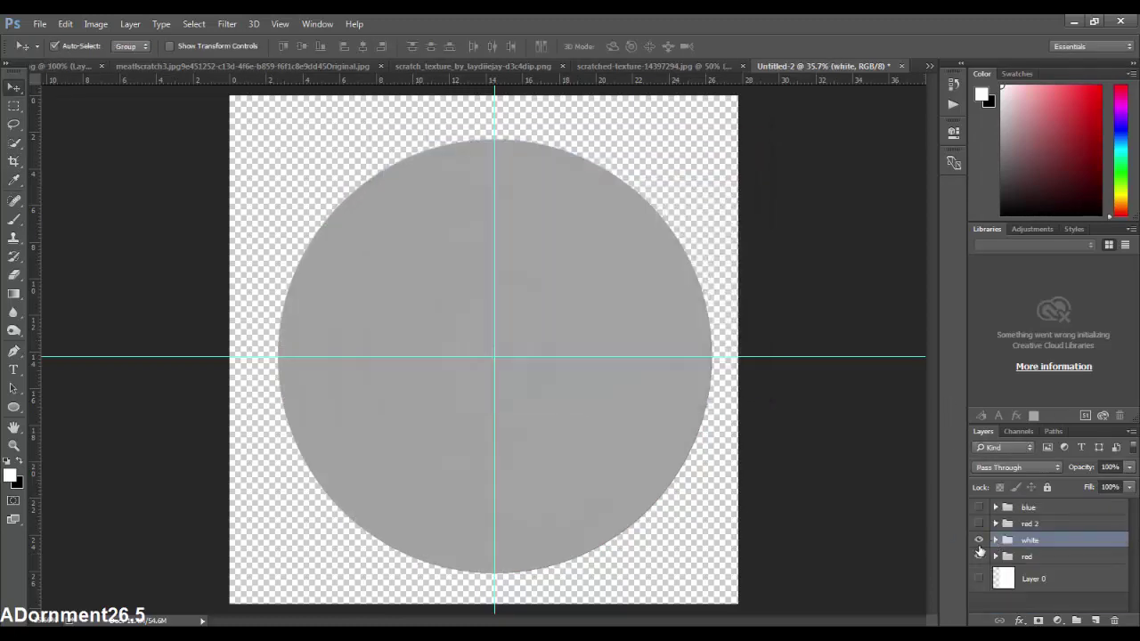
key(ctrl+t)
drag(753, 104, 704, 153)
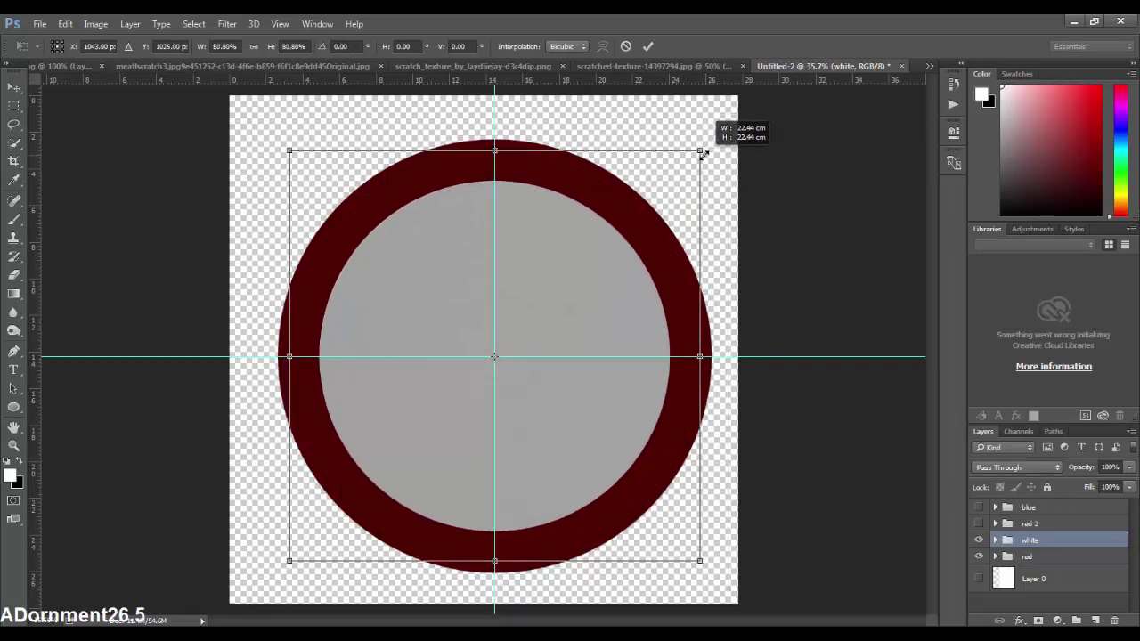
drag(704, 154, 712, 149)
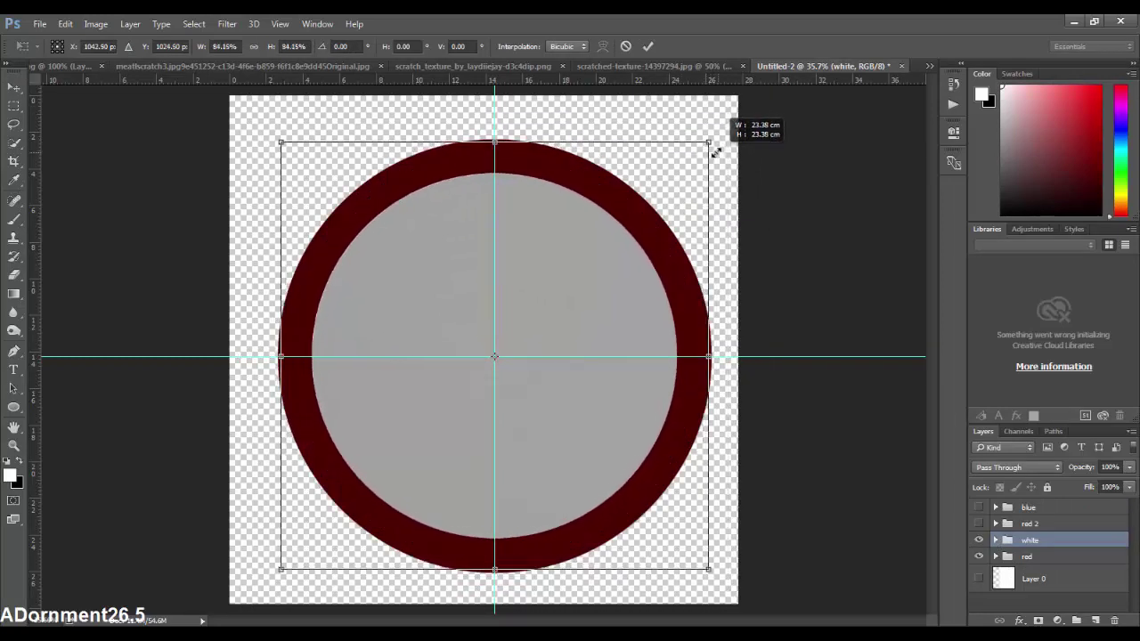
key(Return)
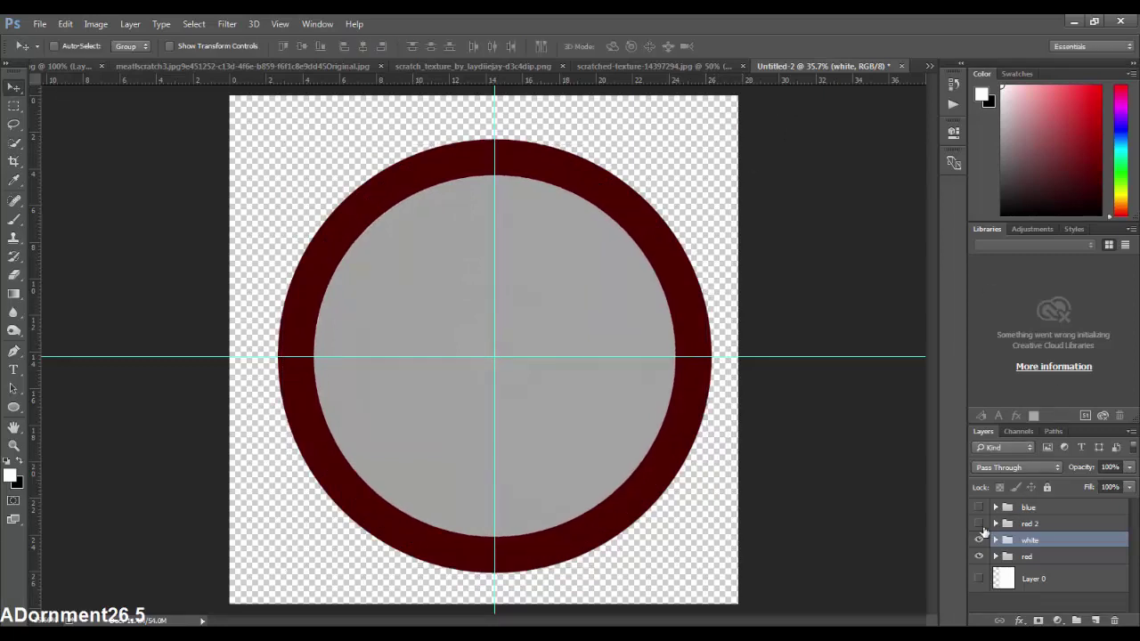
Show red 2 and scale it to about 67%, then show the blue group
click(979, 524)
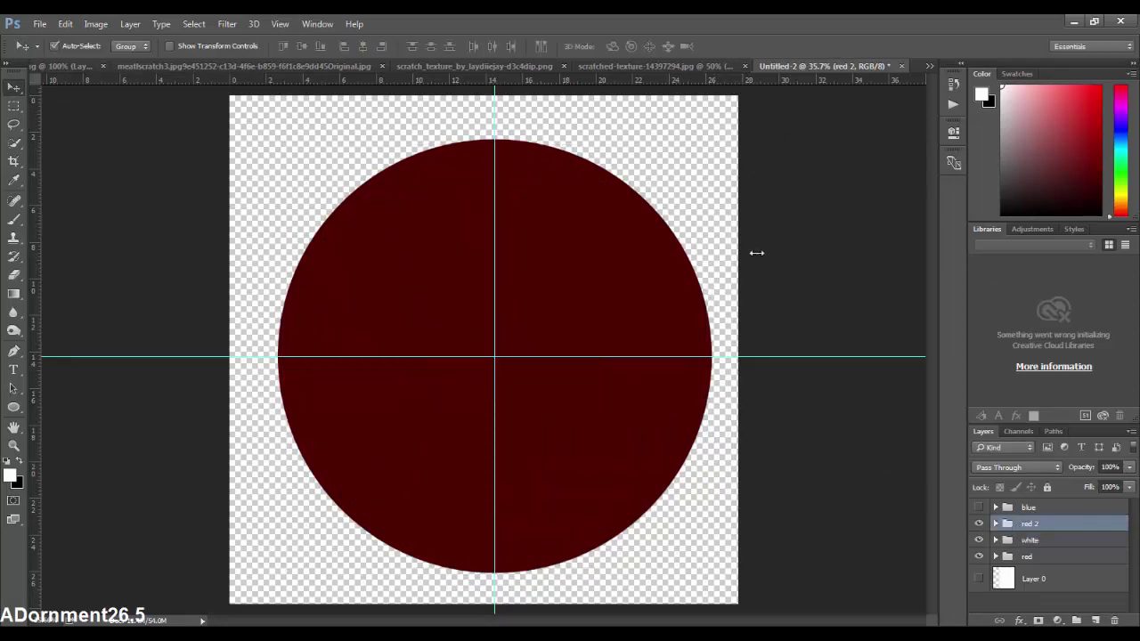
key(ctrl+t)
drag(739, 105, 664, 186)
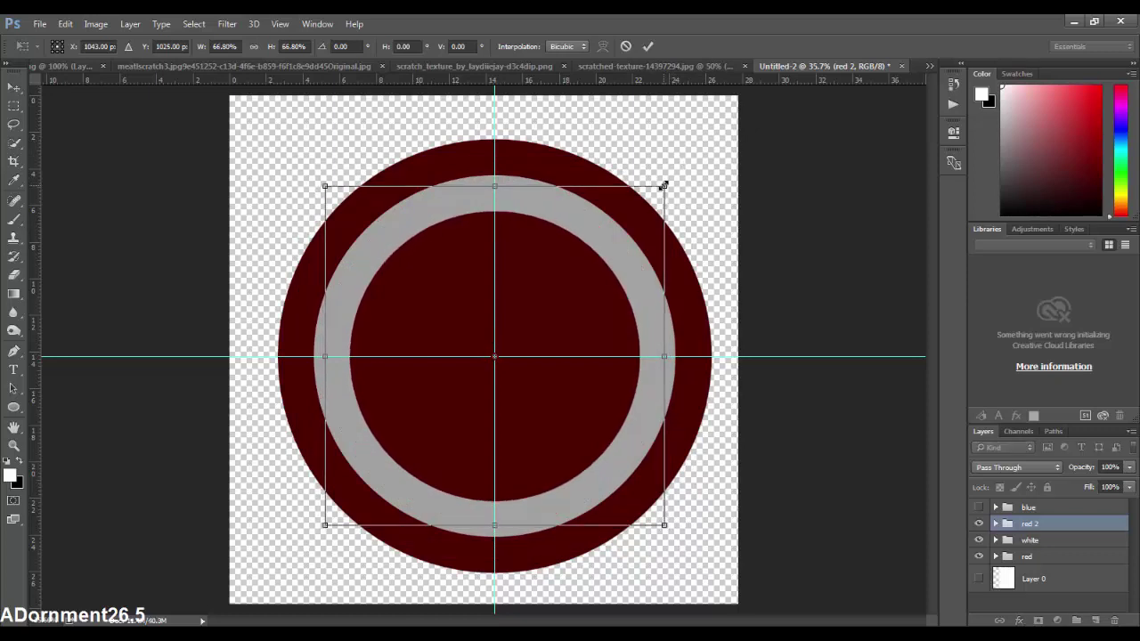
key(Return)
click(980, 508)
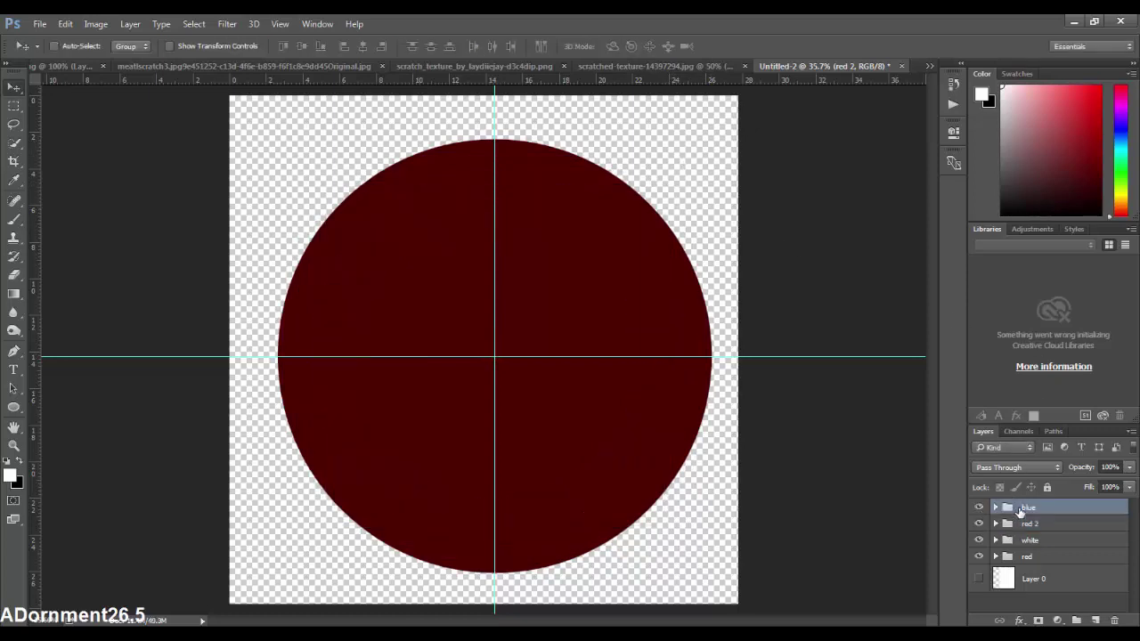
Recolour the blue group's circle to a dark navy, hue about 208
click(997, 508)
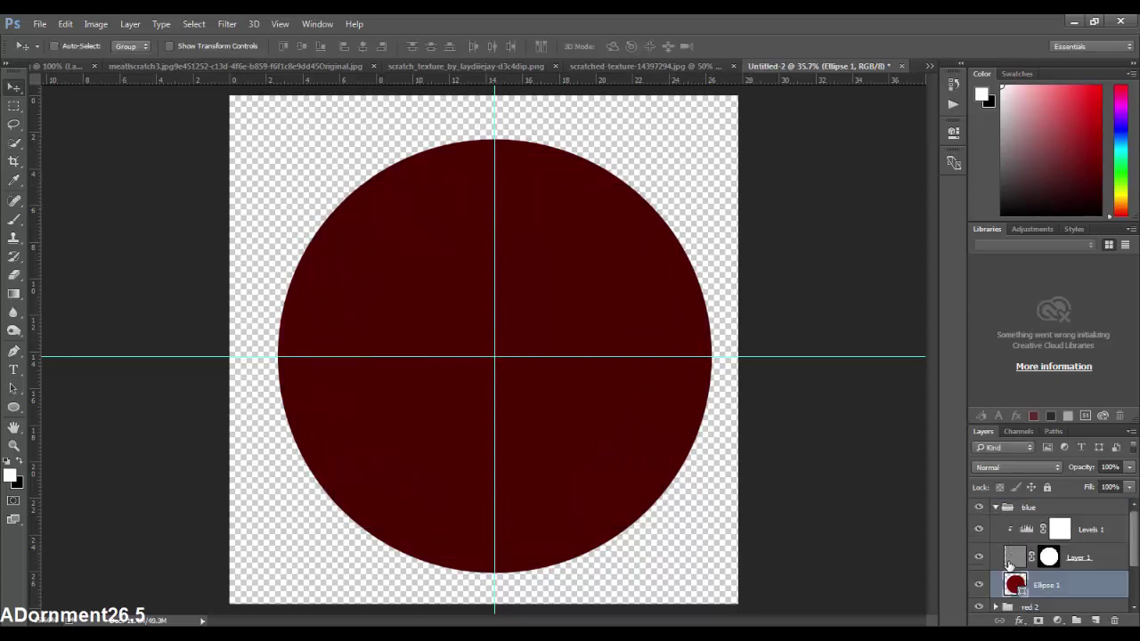
double_click(1014, 584)
drag(584, 258, 585, 248)
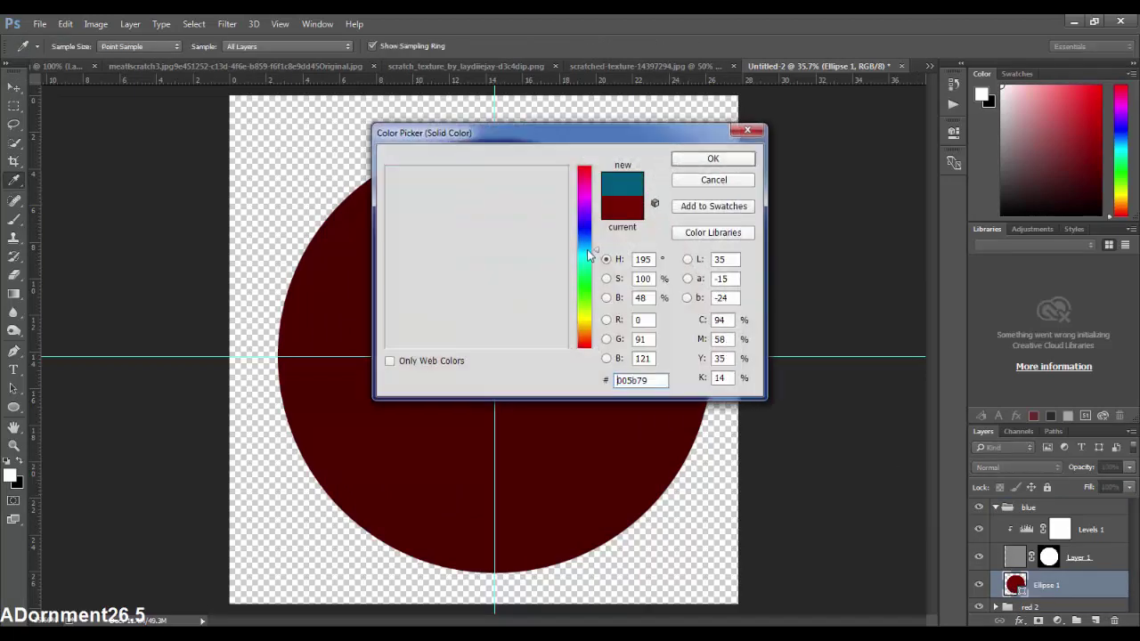
drag(552, 286, 551, 295)
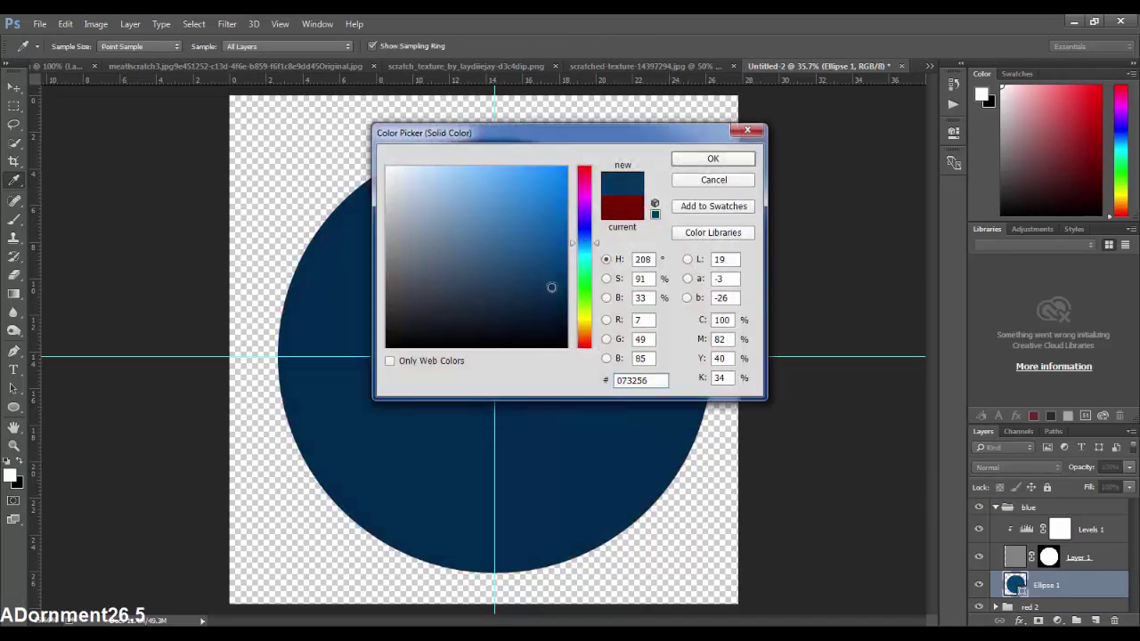
click(708, 159)
Scale the blue group down to about 50% to form the centre disc
click(997, 506)
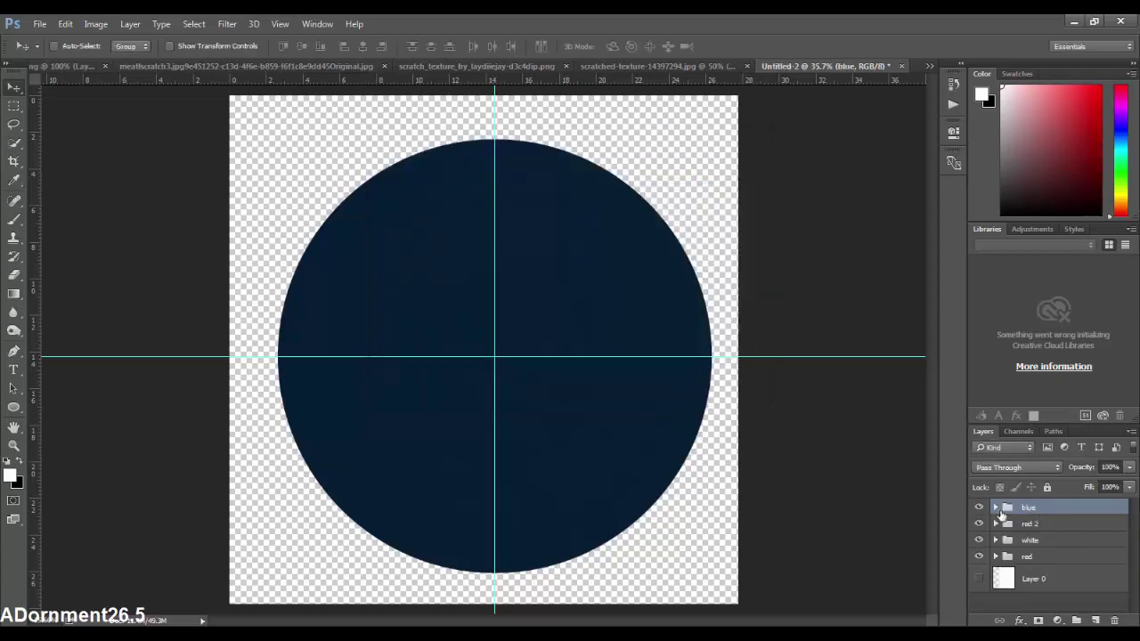
key(ctrl+t)
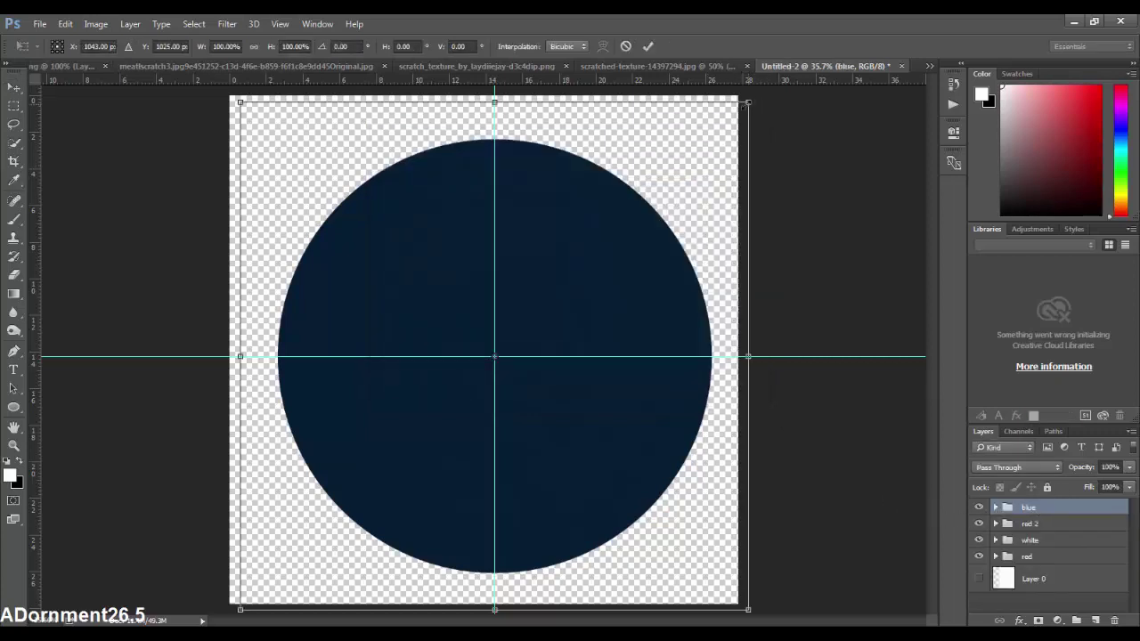
drag(748, 103, 645, 257)
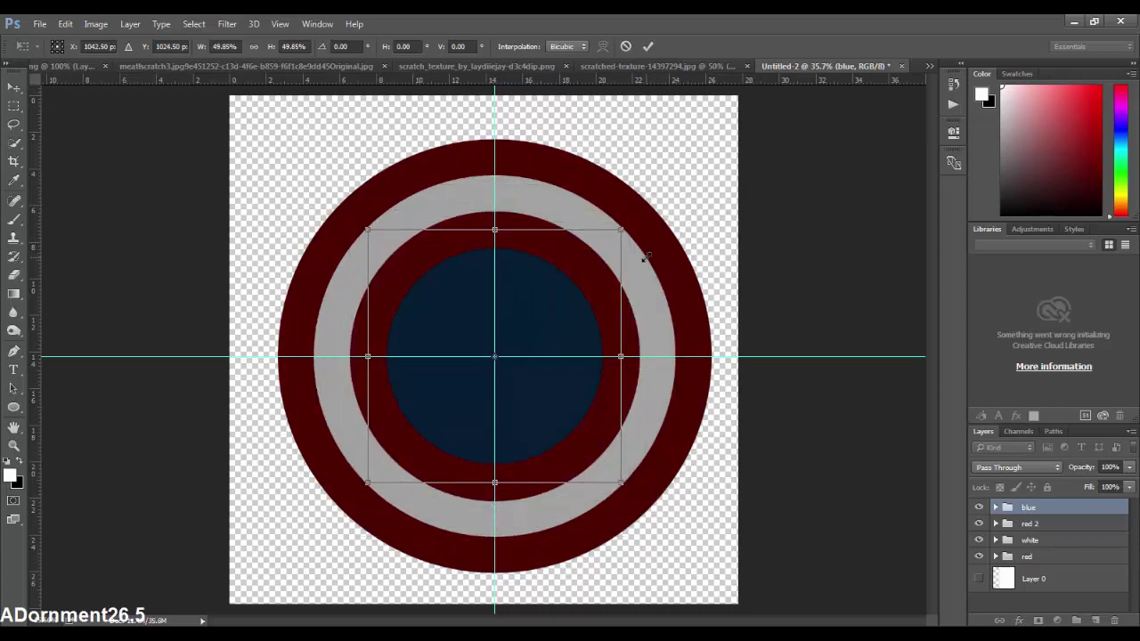
key(Return)
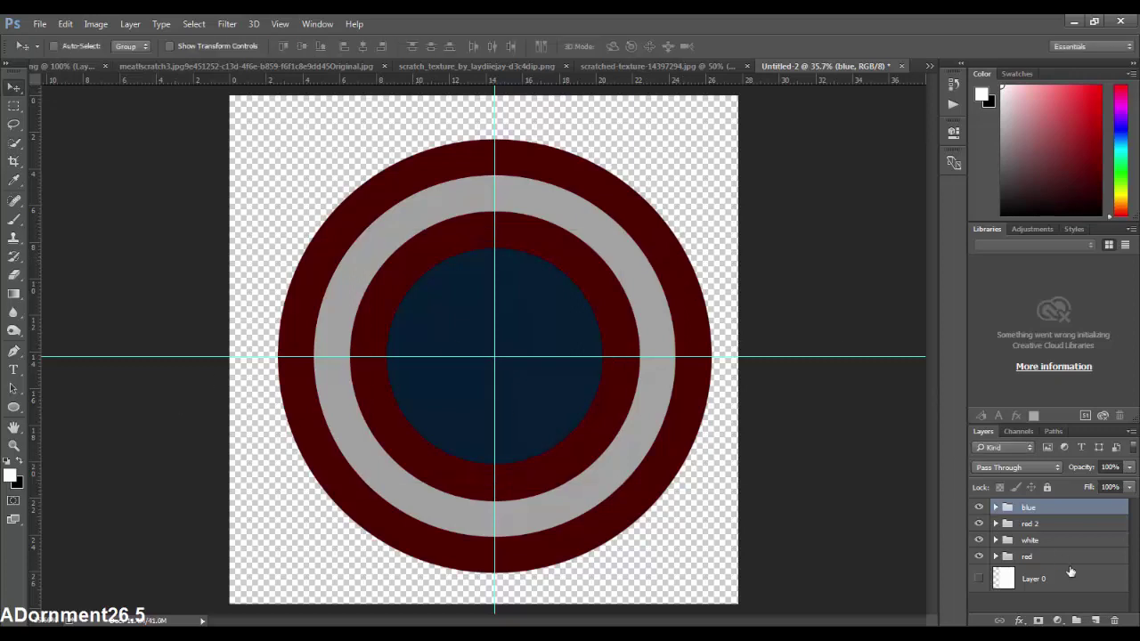
Open the geometric star clip-art and drag it into the shield document
key(shift+l)
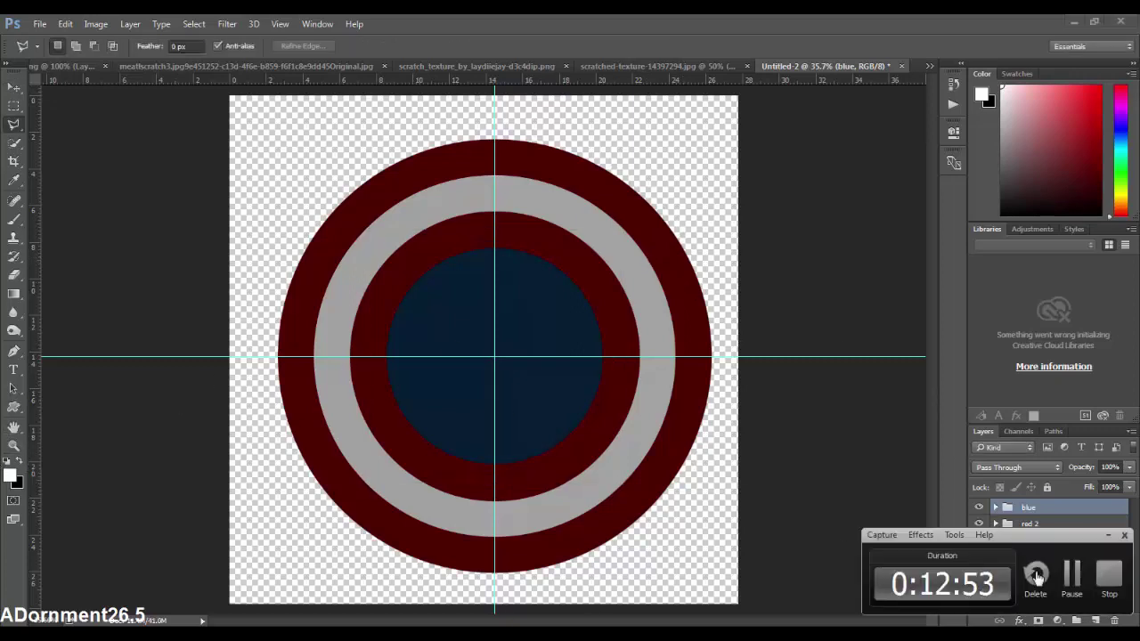
click(40, 25)
click(81, 55)
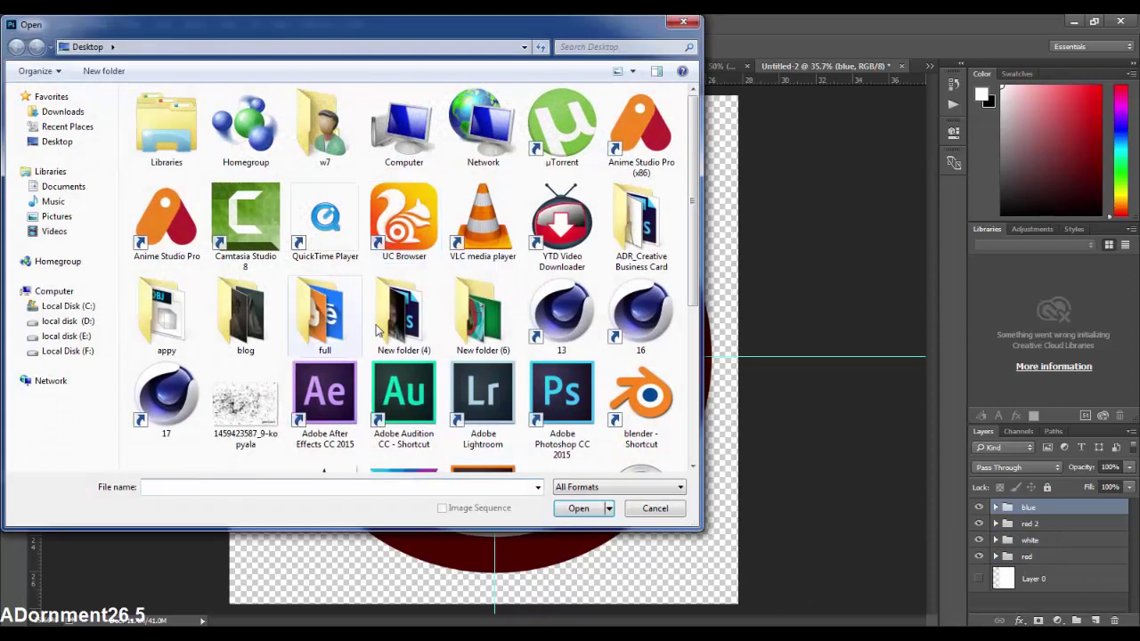
scroll(450, 354, down, 3)
double_click(325, 218)
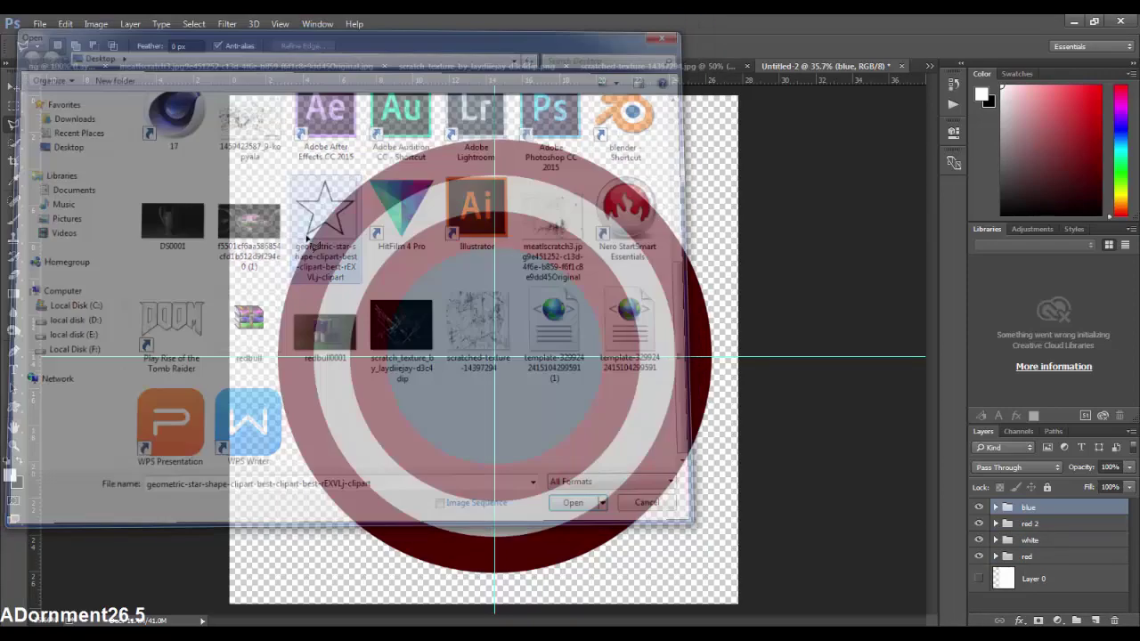
click(14, 87)
mouse_move(582, 327)
mouse_down()
mouse_move(492, 71)
mouse_move(465, 348)
mouse_move(601, 355)
mouse_up()
key(ctrl)
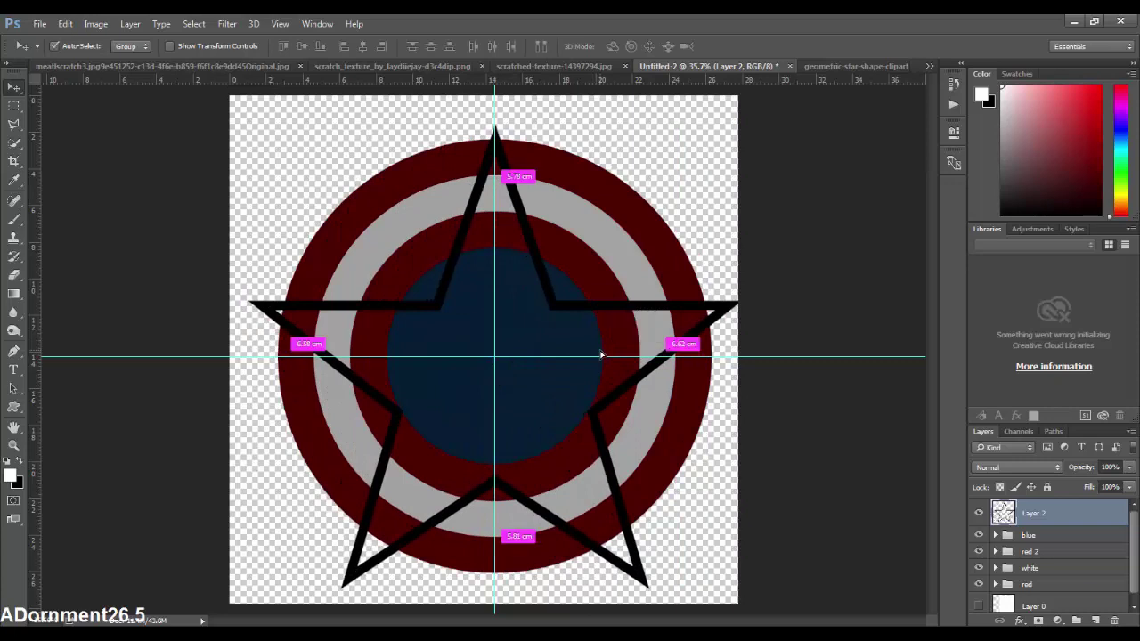
Scale the star to about 43%, nudge it upward, then fine-tune it to 96%
key(ctrl+t)
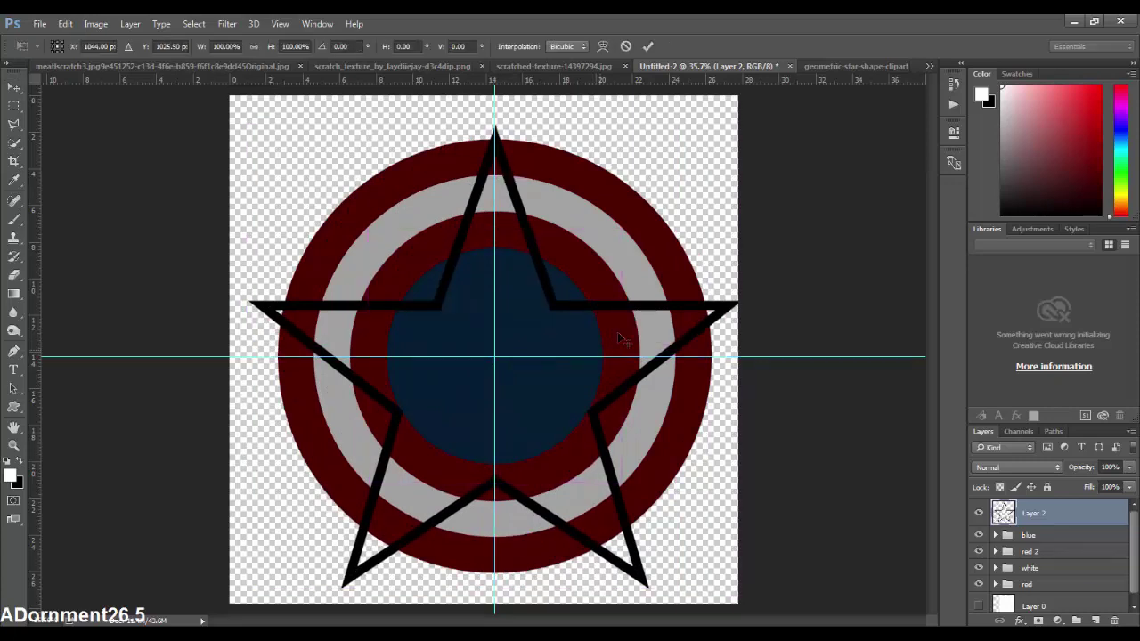
drag(743, 119, 627, 279)
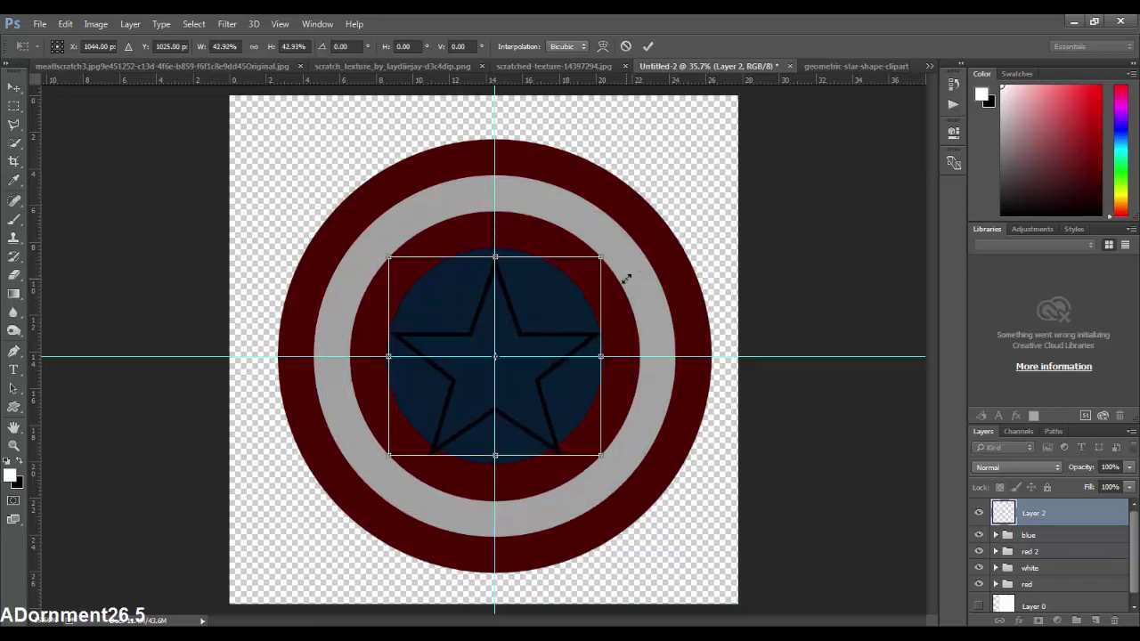
key(Return)
key(Up)
key(Up)
key(Up)
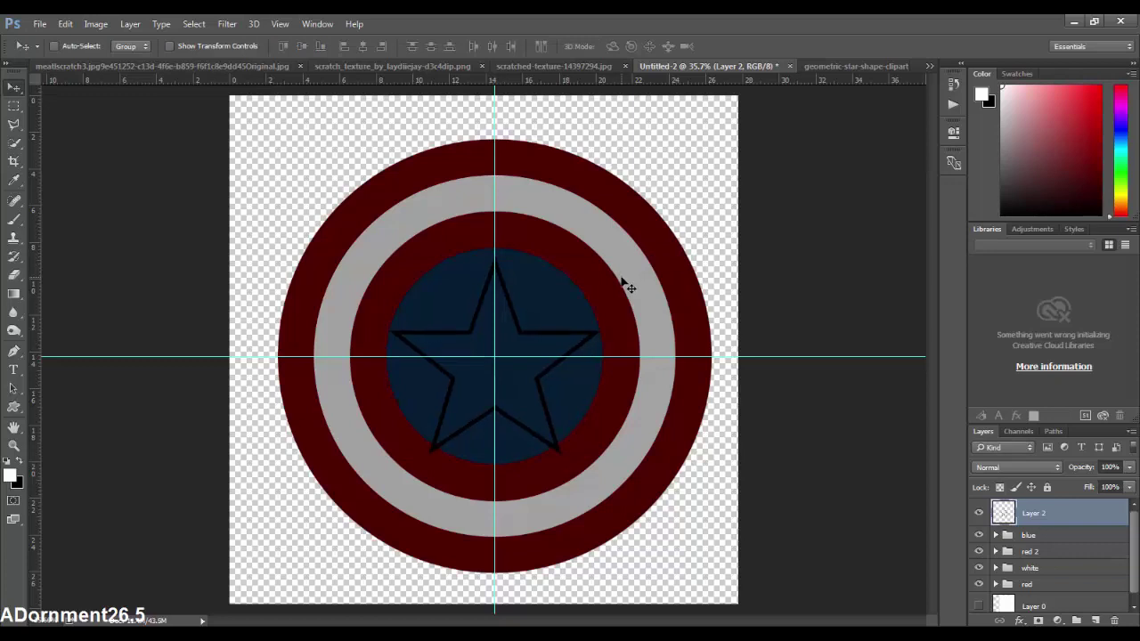
key(Up)
key(Up)
key(Up)
key(Up)
key(Up)
key(Up)
key(Up)
key(Up)
key(Up)
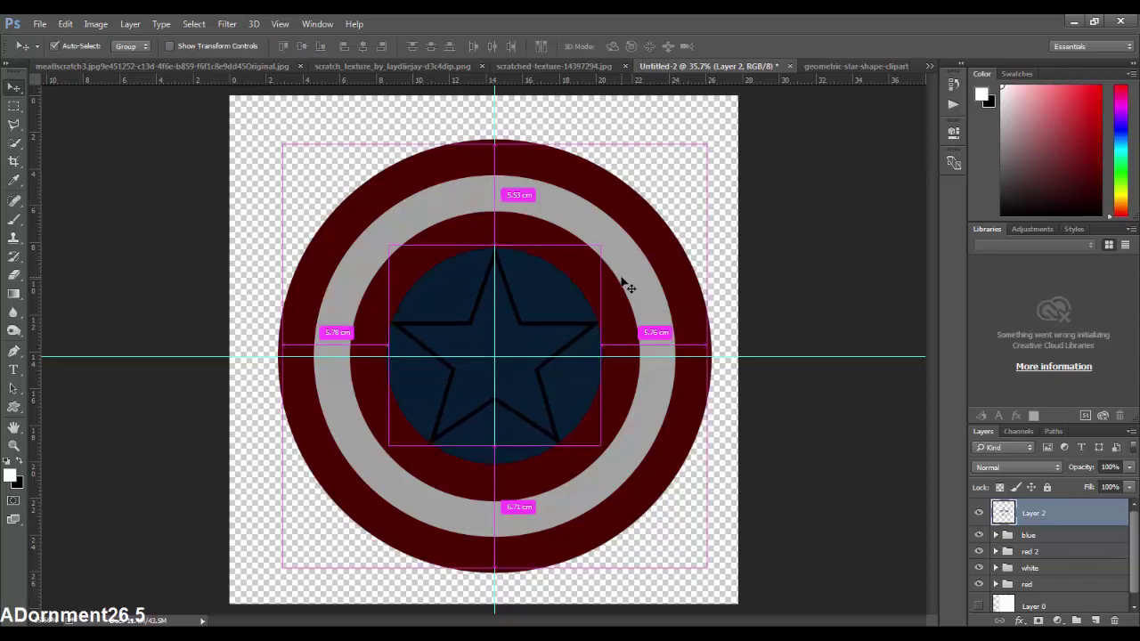
key(ctrl+t)
drag(601, 246, 596, 251)
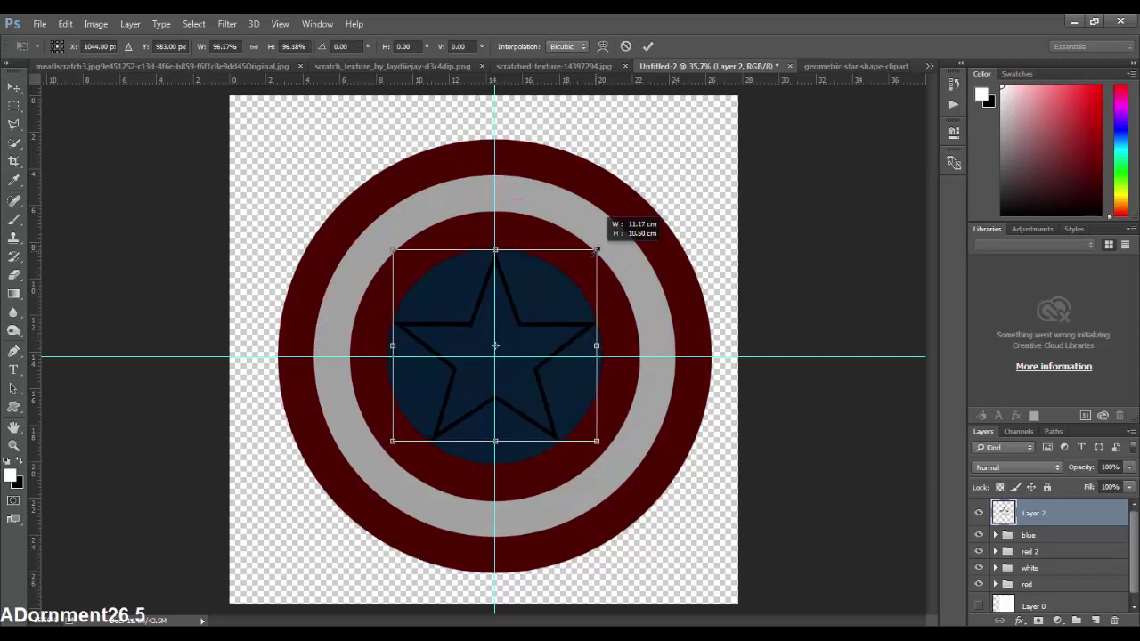
key(Return)
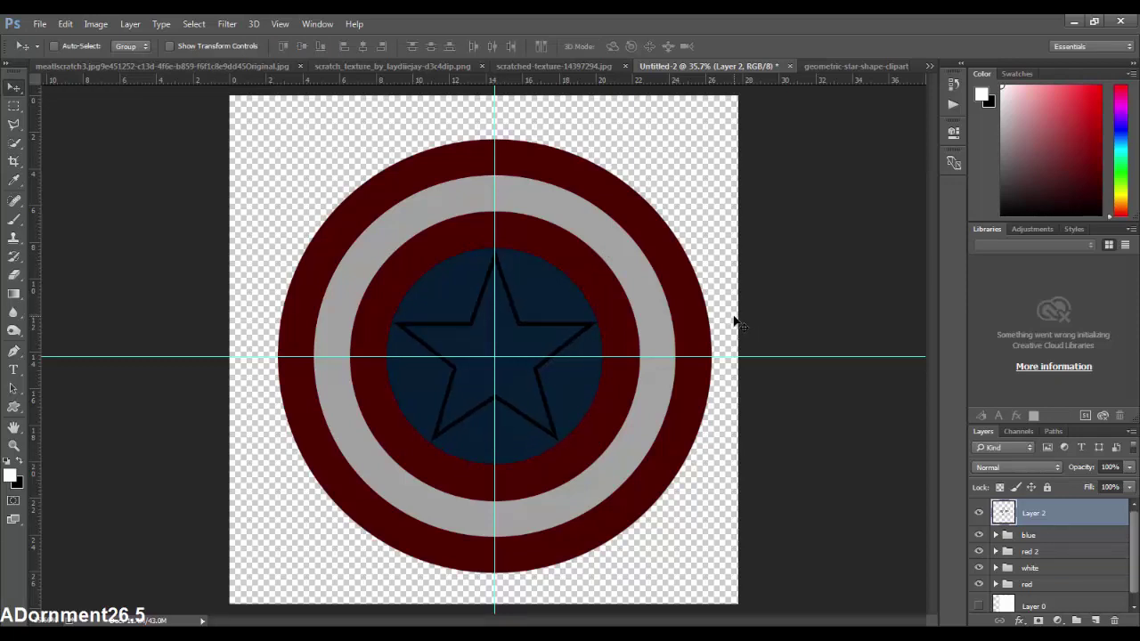
click(12, 107)
Remove the guides, load the star's selection onto a new layer, and hide Layer 2
key(v)
drag(204, 292, 255, 78)
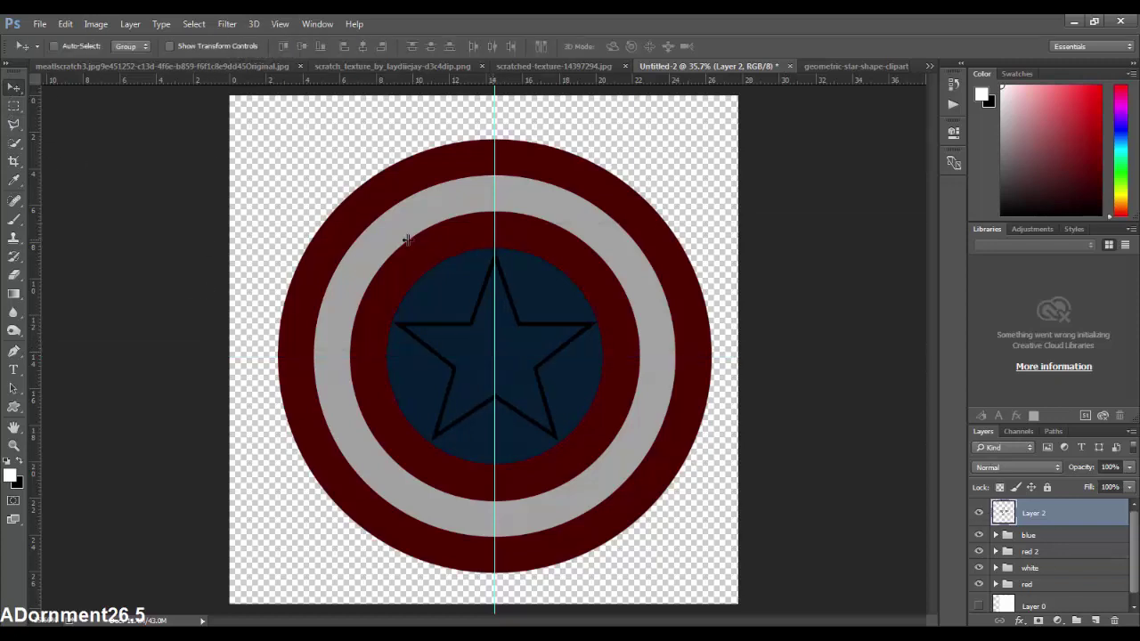
drag(406, 239, 35, 175)
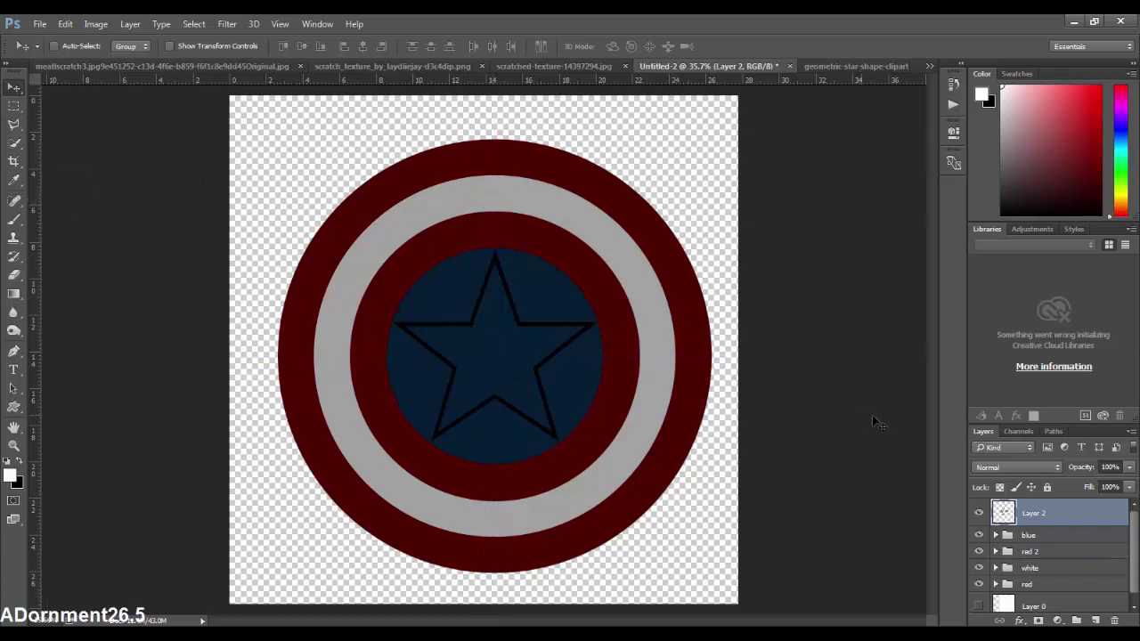
ctrl+click(1004, 515)
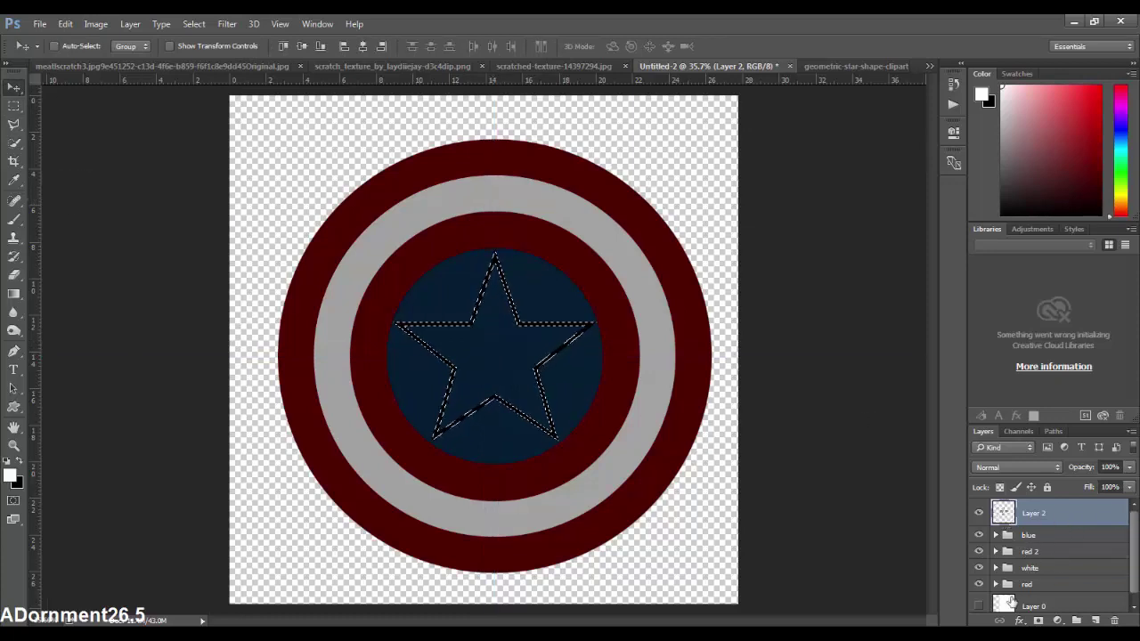
click(1096, 621)
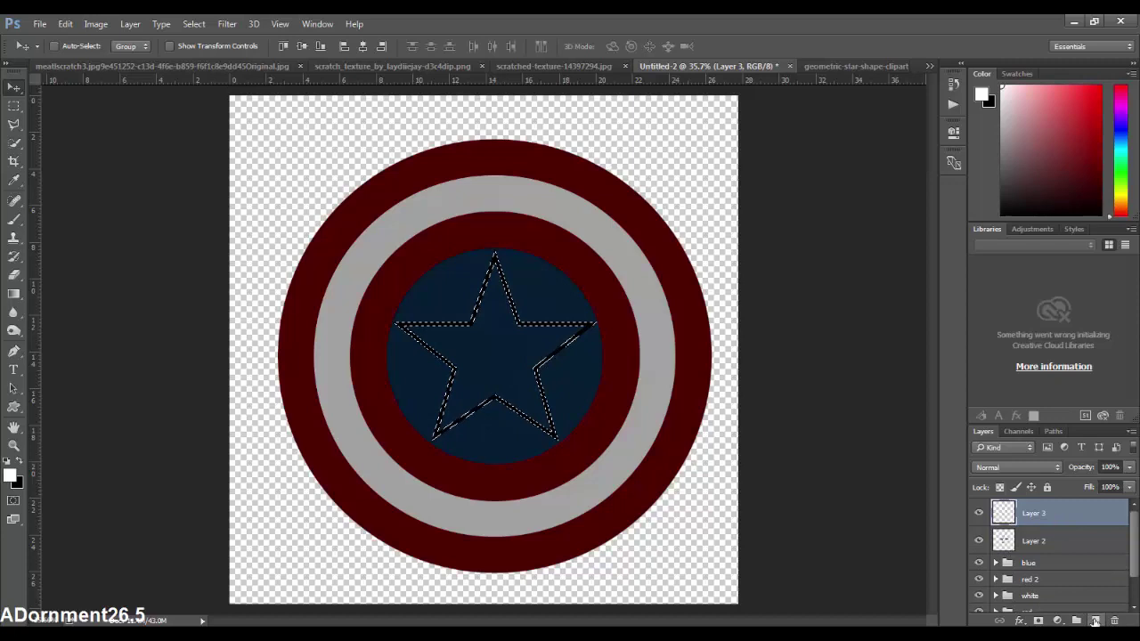
click(979, 541)
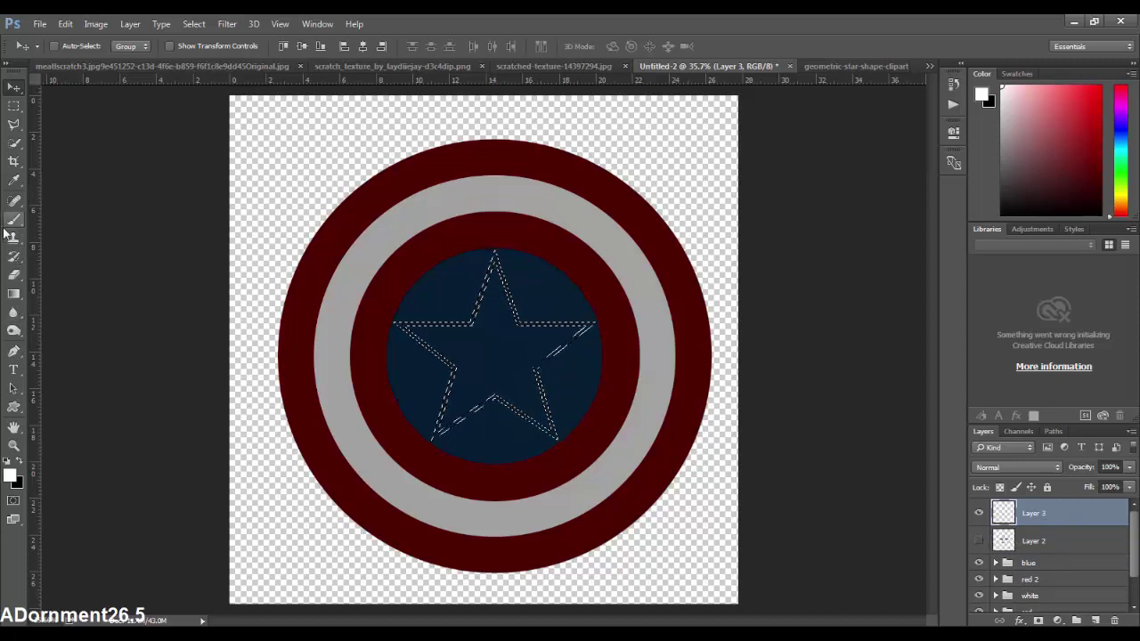
Brush a white outline along the star's edge, checking the shield reference images
key(b)
mouse_move(421, 322)
mouse_down()
mouse_move(532, 385)
mouse_move(473, 361)
mouse_move(410, 460)
mouse_move(517, 394)
mouse_move(598, 308)
mouse_move(549, 333)
mouse_up()
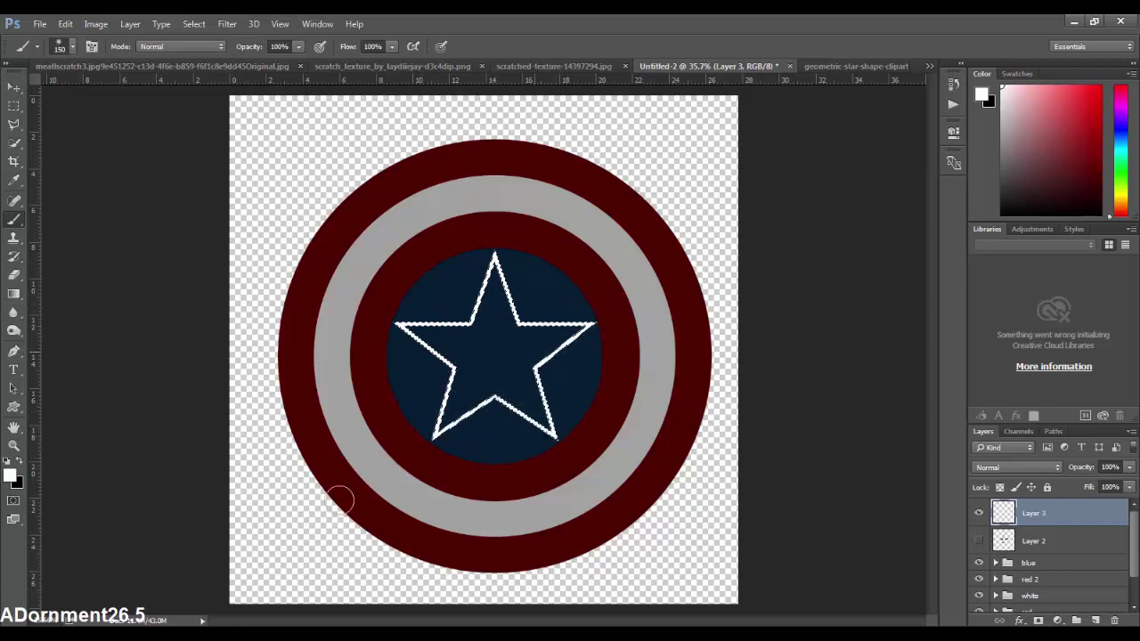
click(1074, 20)
click(143, 25)
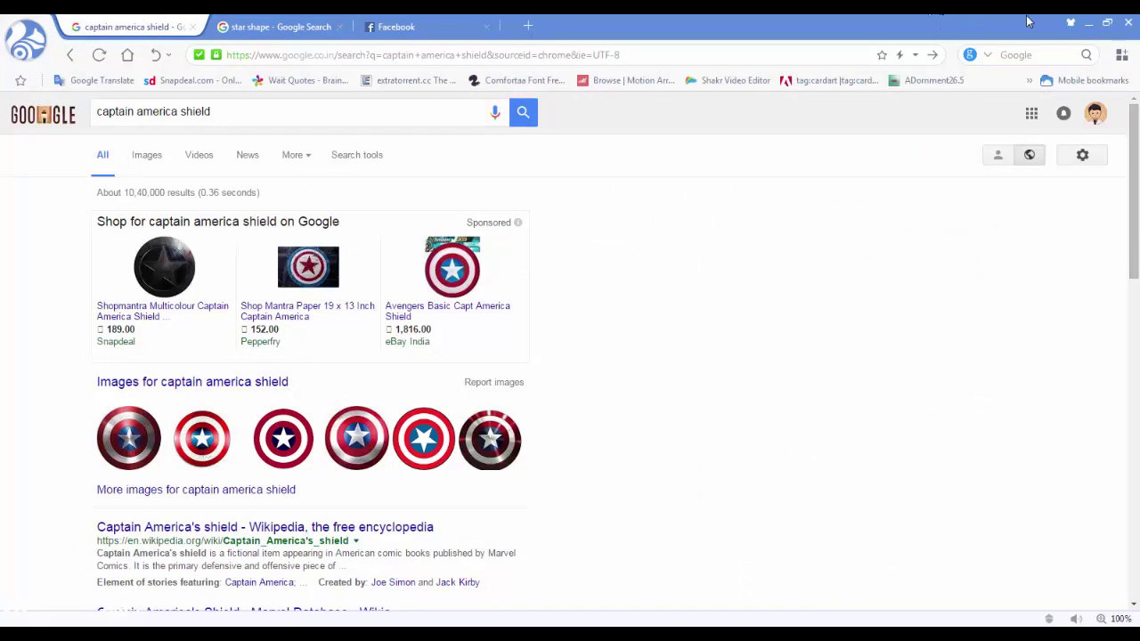
click(1087, 23)
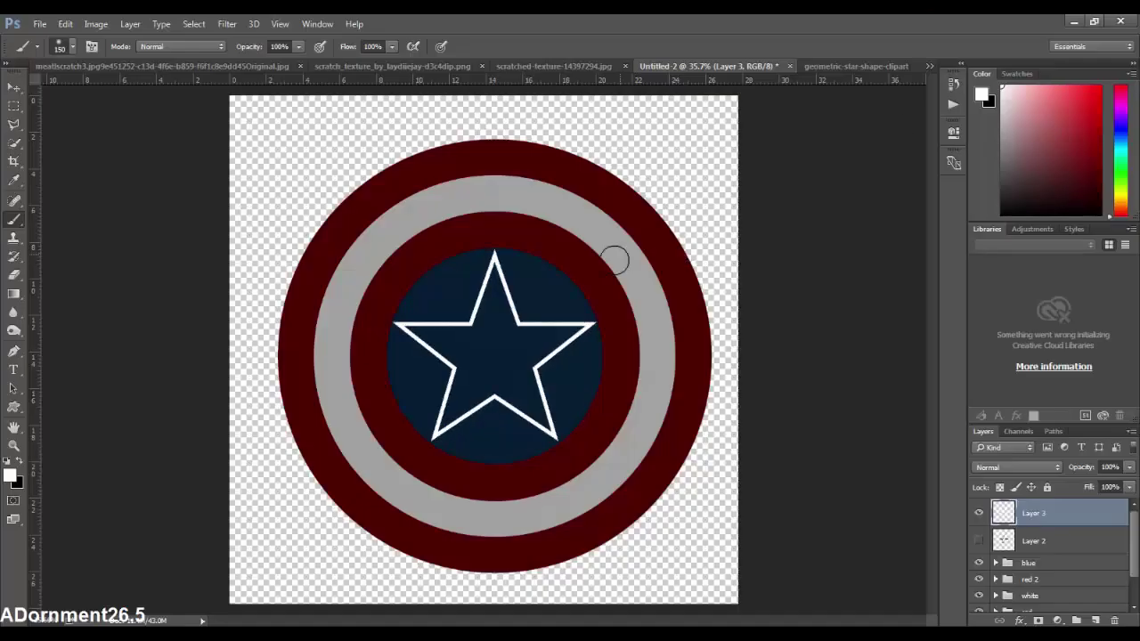
Select the inside of the star outline with the Magic Wand
scroll(490, 329, up, 3)
scroll(443, 351, up, 4)
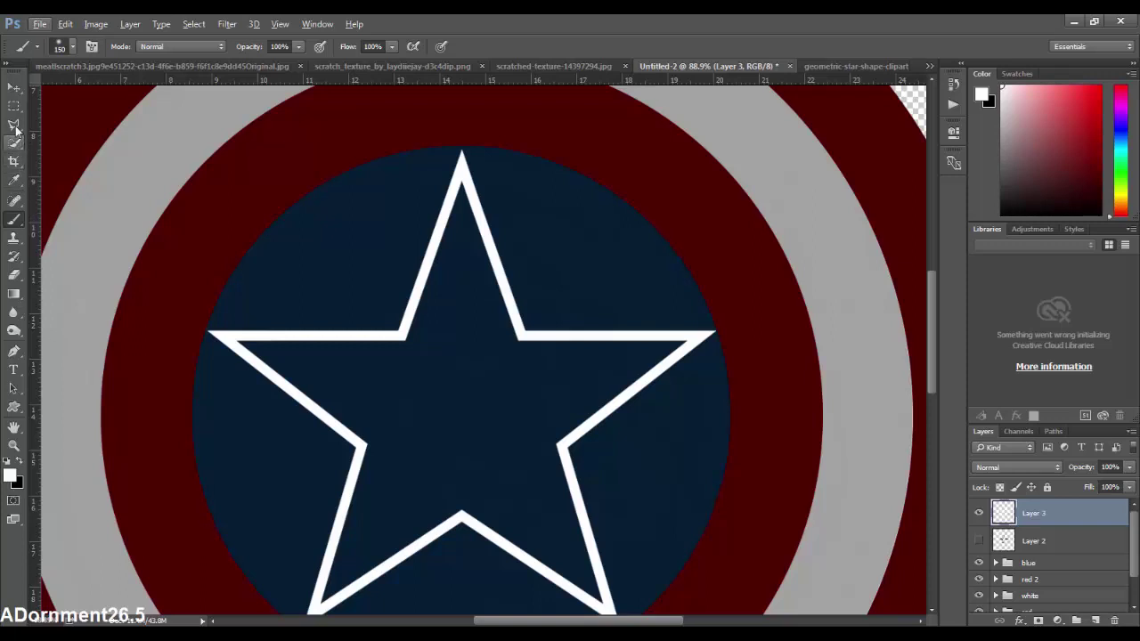
click(16, 143)
click(457, 337)
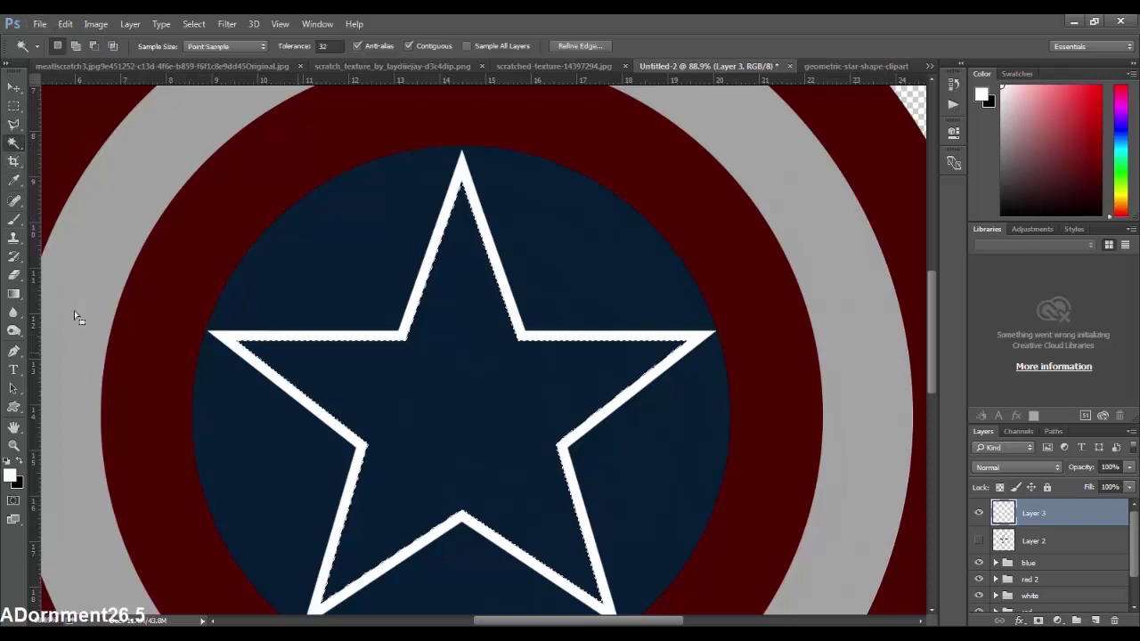
Paint the star's interior solid white with a 100% hard brush, then deselect
click(13, 219)
drag(303, 325, 585, 363)
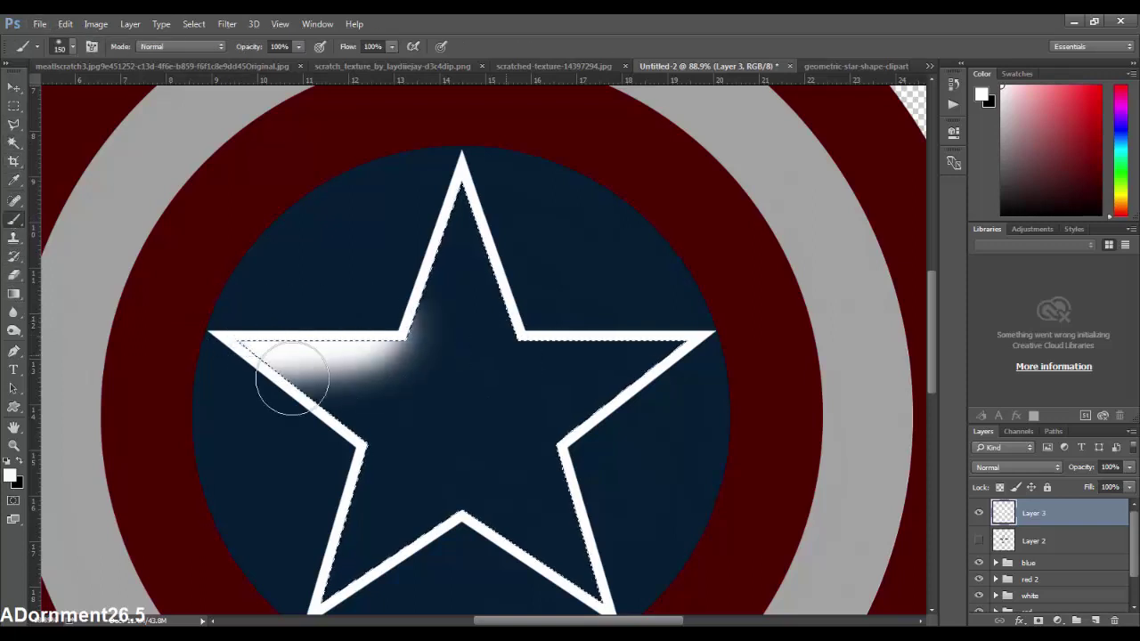
right_click(586, 364)
click(458, 255)
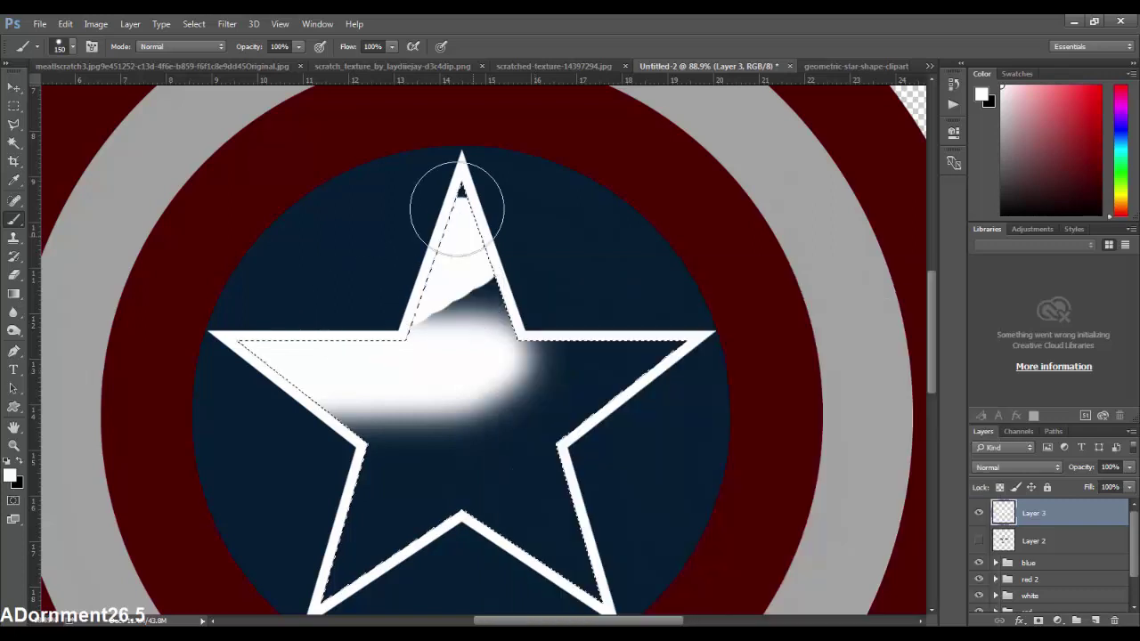
drag(458, 255, 516, 238)
mouse_move(376, 365)
mouse_down()
mouse_move(306, 445)
mouse_move(522, 382)
mouse_move(655, 535)
mouse_move(565, 591)
mouse_up()
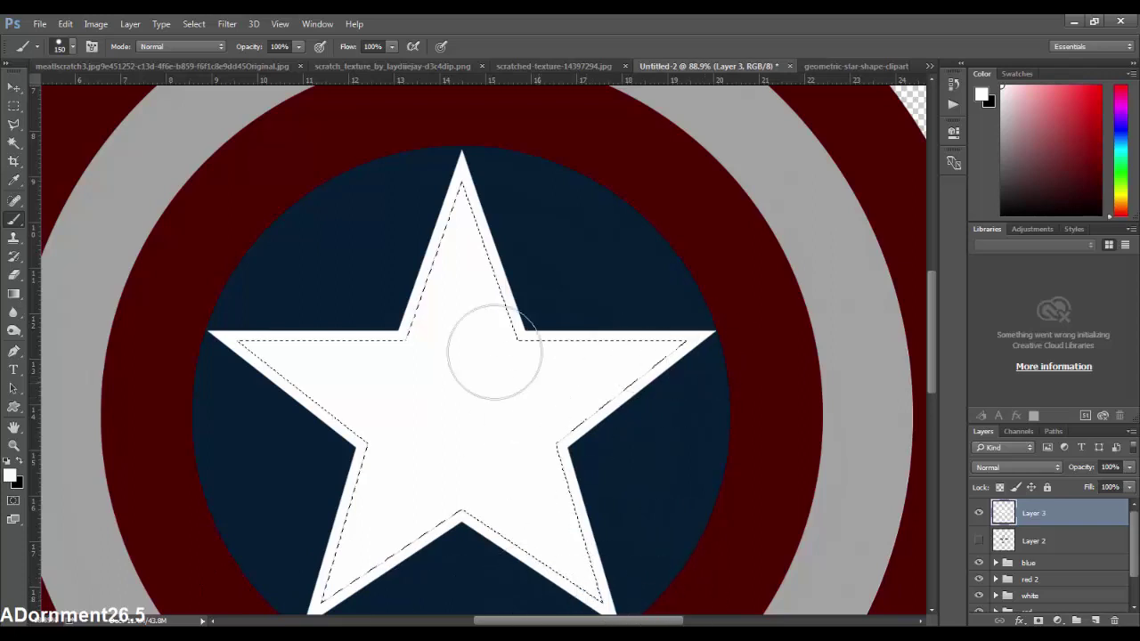
key(ctrl+d)
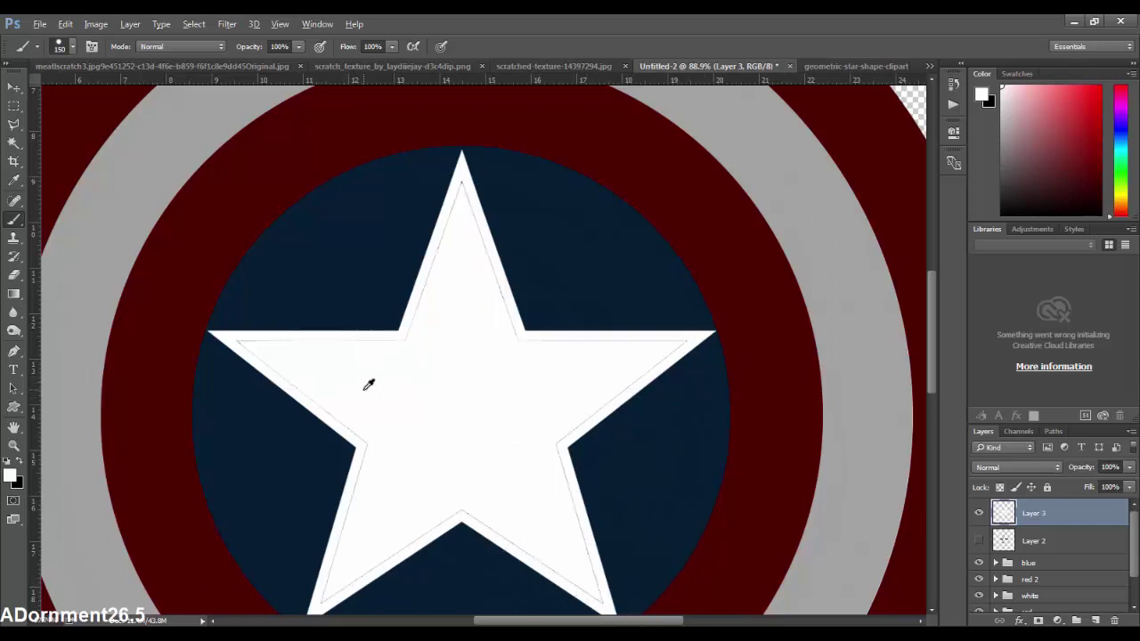
scroll(369, 382, up, 2)
Set the brush size to 24 px
right_click(481, 374)
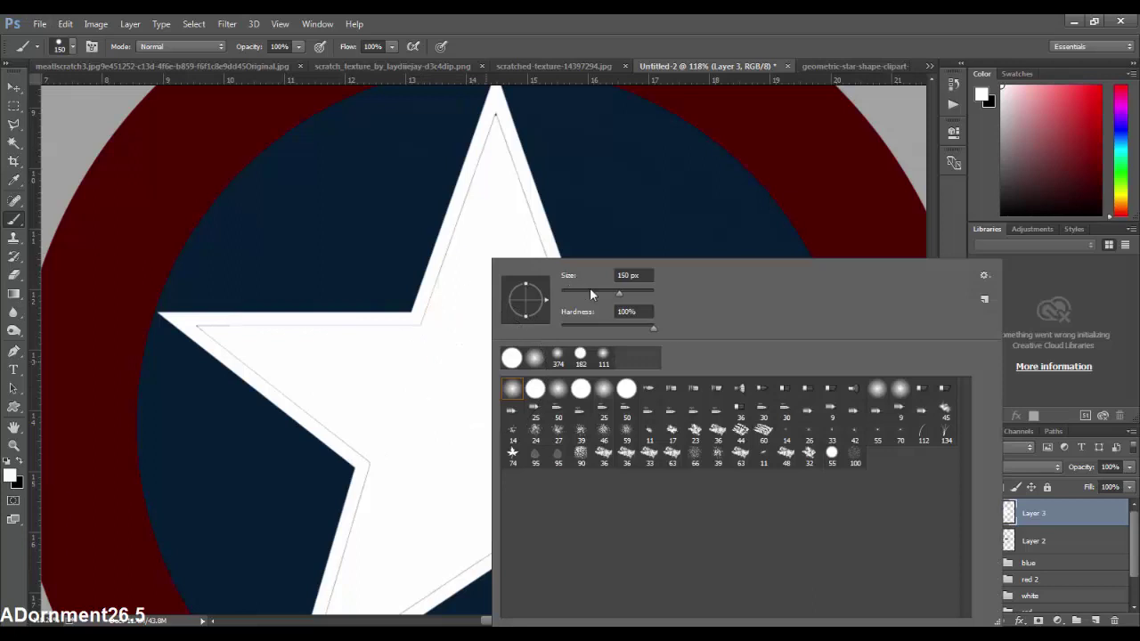
drag(619, 292, 581, 292)
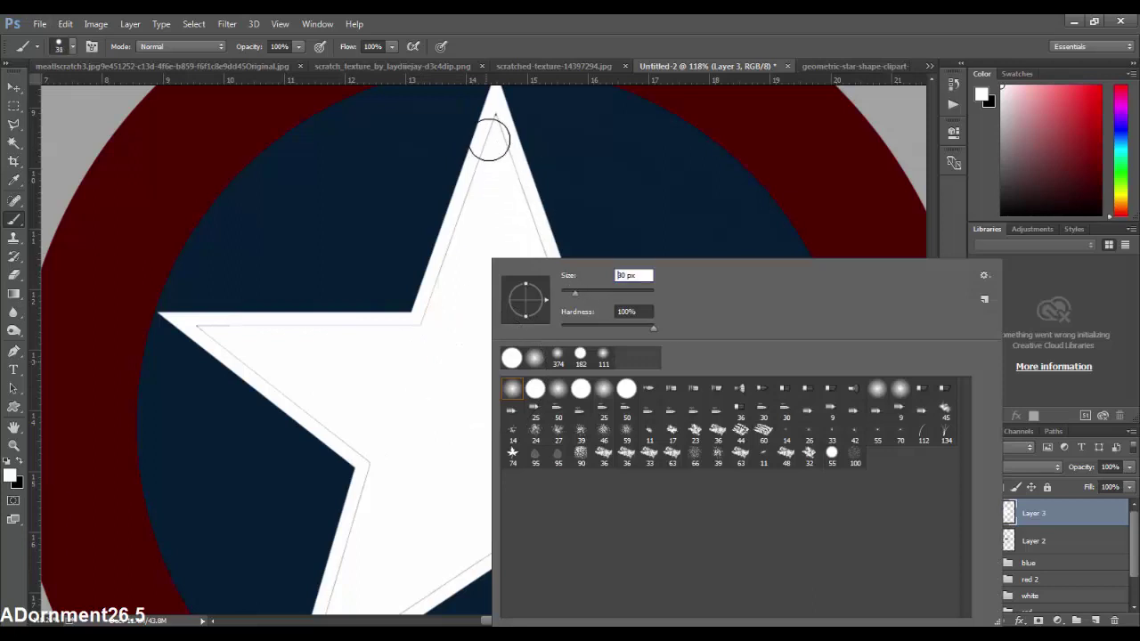
text(24)
key(Return)
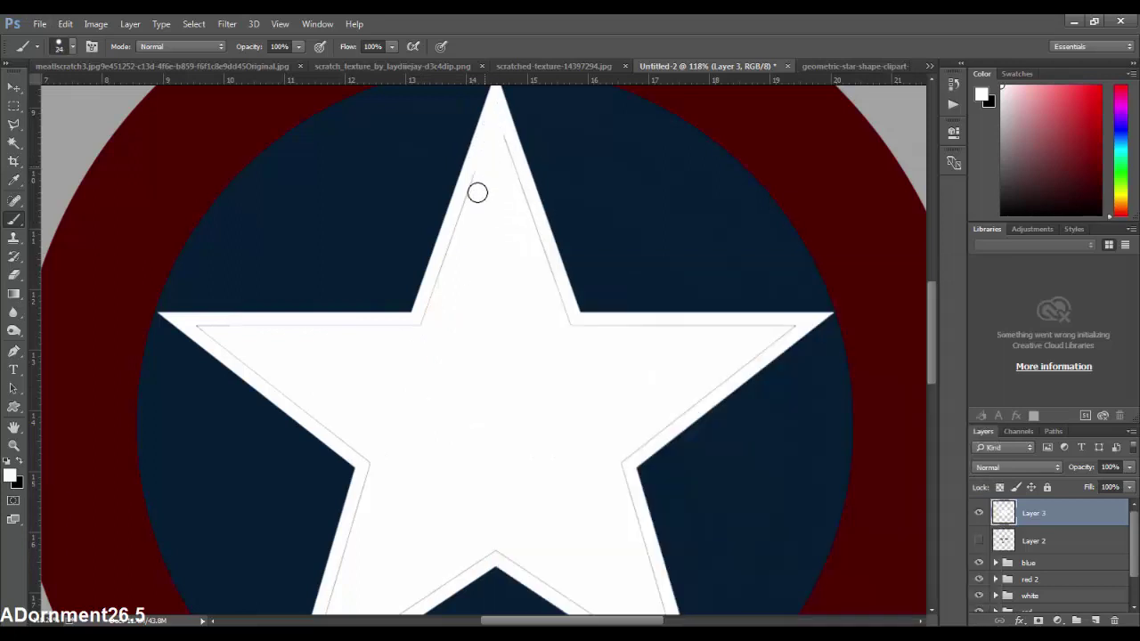
Paint white over the grey outline traces along the star's top and inner edges
mouse_move(475, 190)
mouse_down()
mouse_move(425, 315)
mouse_move(209, 335)
mouse_move(349, 436)
mouse_move(368, 486)
mouse_move(359, 528)
mouse_up()
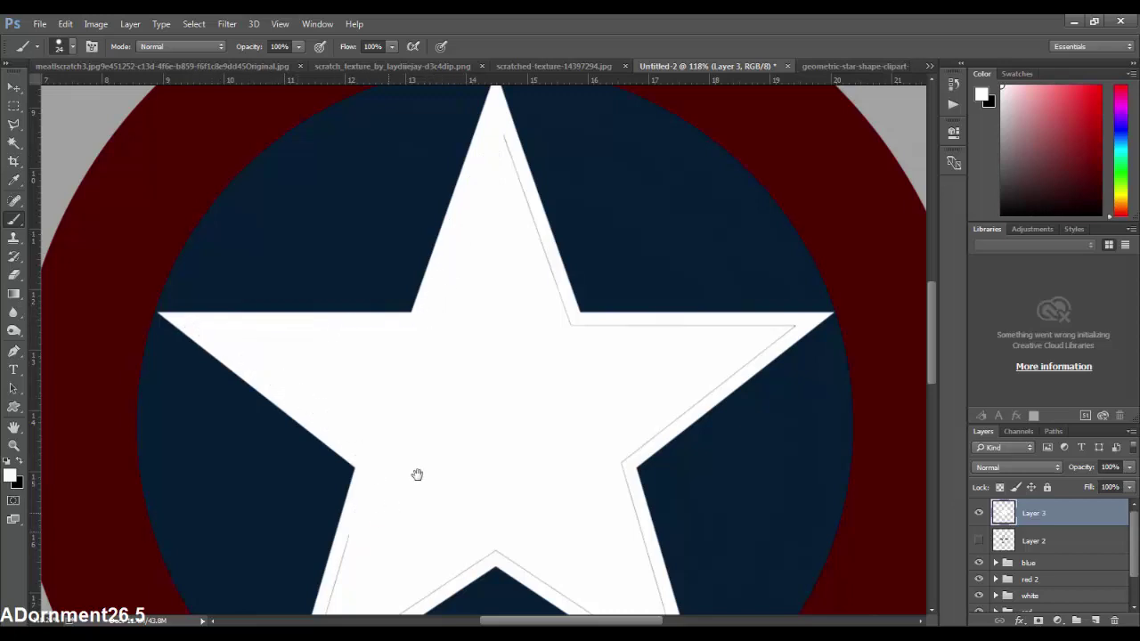
drag(416, 474, 472, 270)
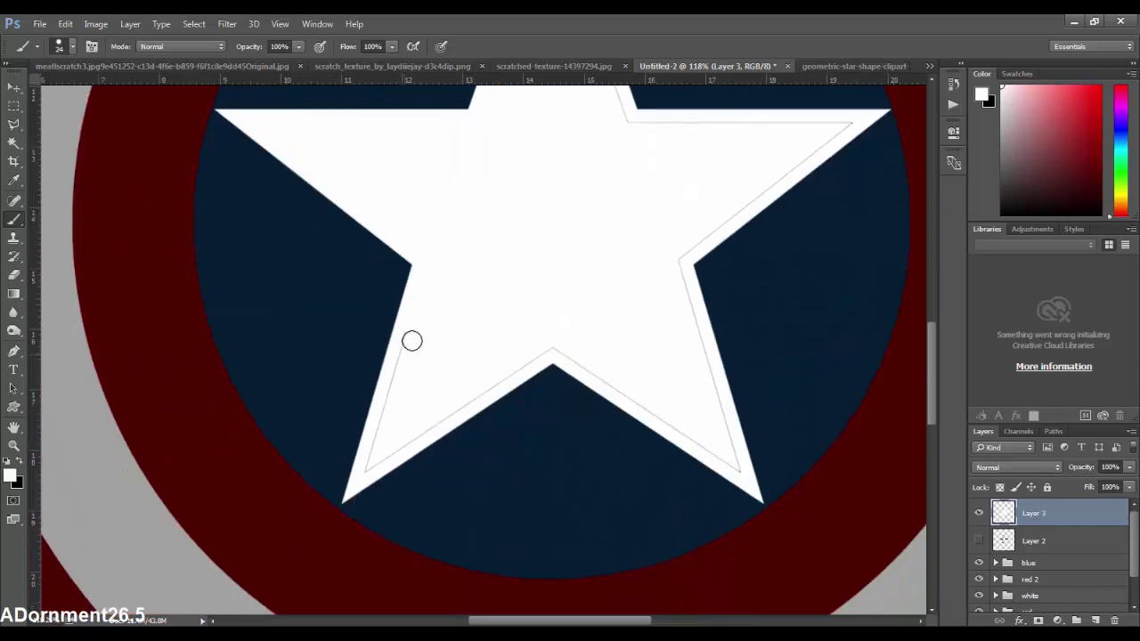
mouse_move(411, 341)
mouse_down()
mouse_move(370, 466)
mouse_move(562, 338)
mouse_move(615, 384)
mouse_move(559, 343)
mouse_up()
mouse_move(668, 409)
mouse_down()
mouse_move(737, 458)
mouse_move(674, 415)
mouse_move(689, 431)
mouse_move(715, 412)
mouse_move(678, 267)
mouse_move(756, 188)
mouse_move(843, 127)
mouse_move(649, 127)
mouse_move(624, 117)
mouse_up()
drag(623, 189, 617, 399)
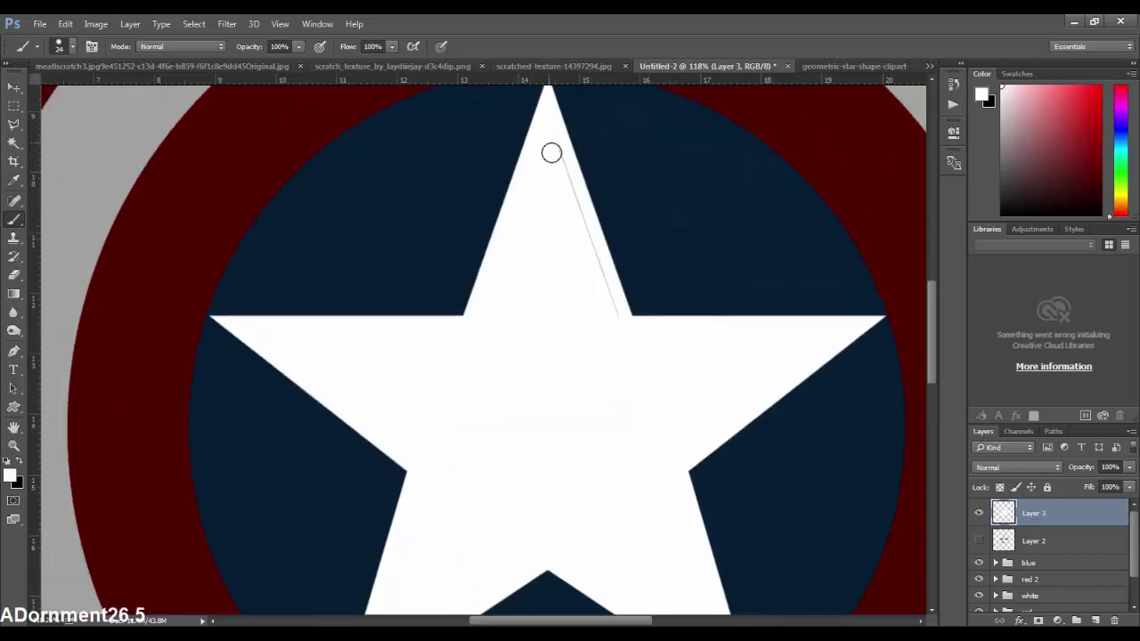
drag(563, 182, 604, 292)
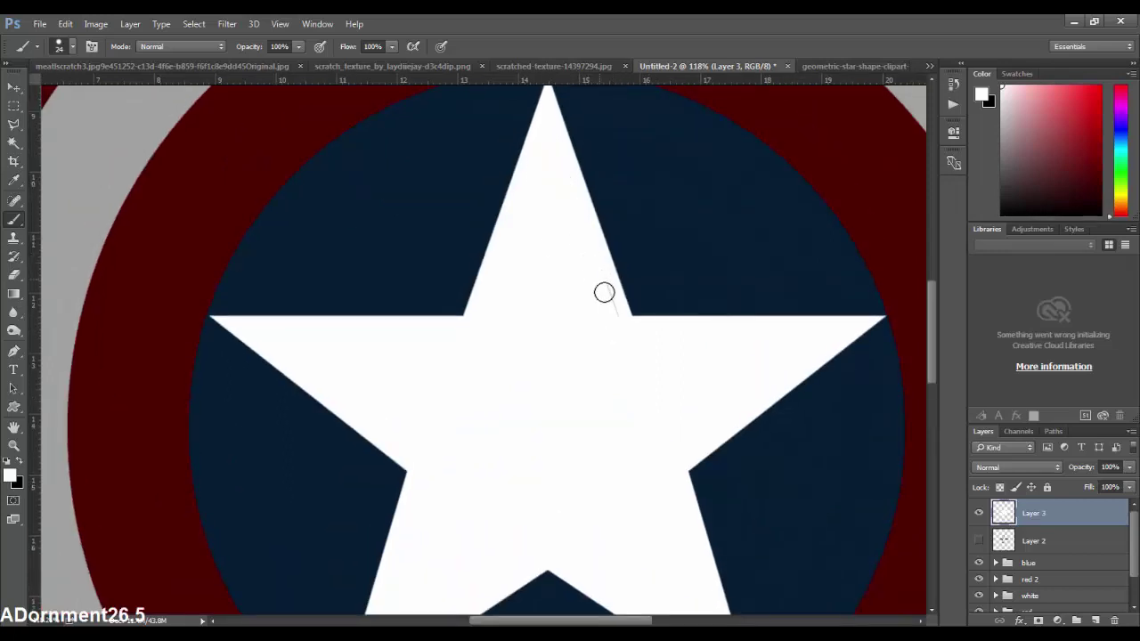
scroll(617, 328, down, 6)
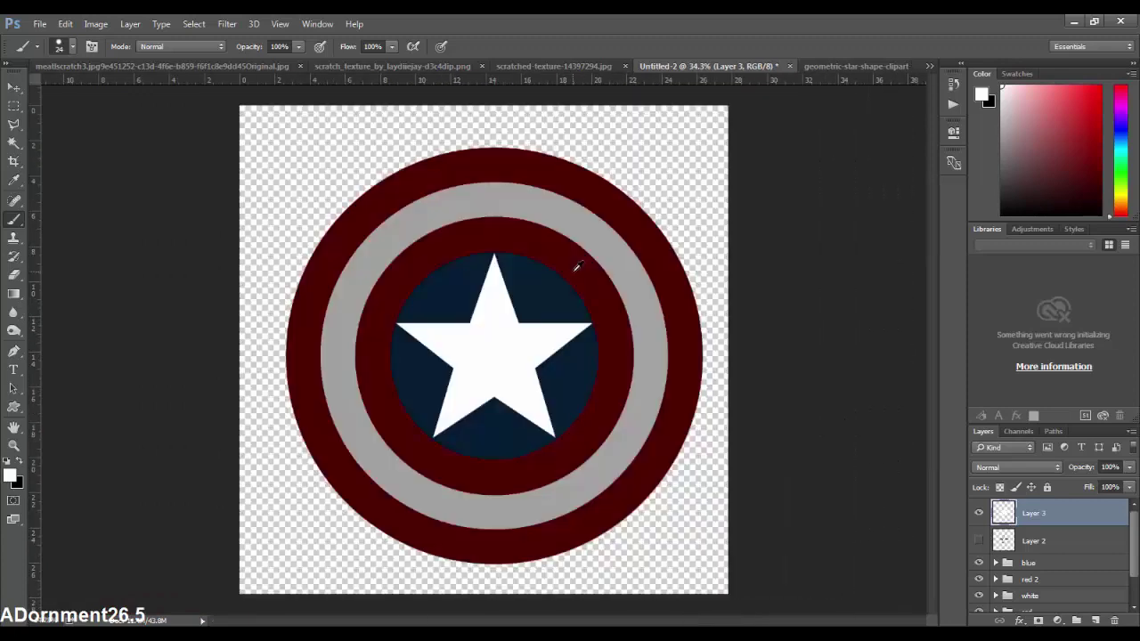
scroll(577, 265, up, 1)
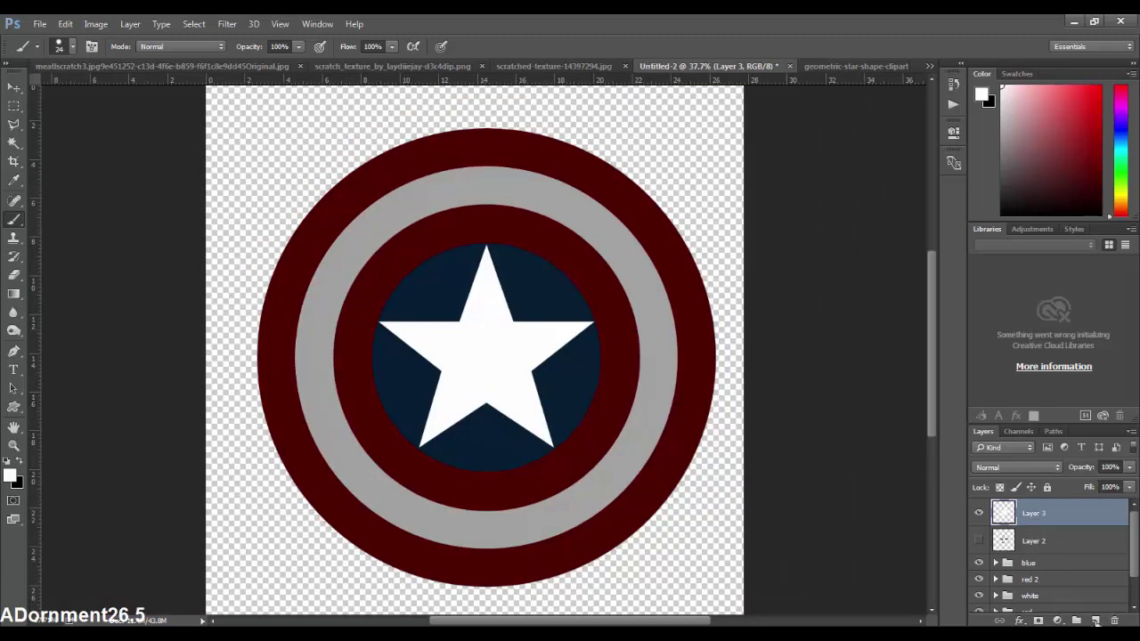
scroll(1032, 567, down, 2)
click(998, 528)
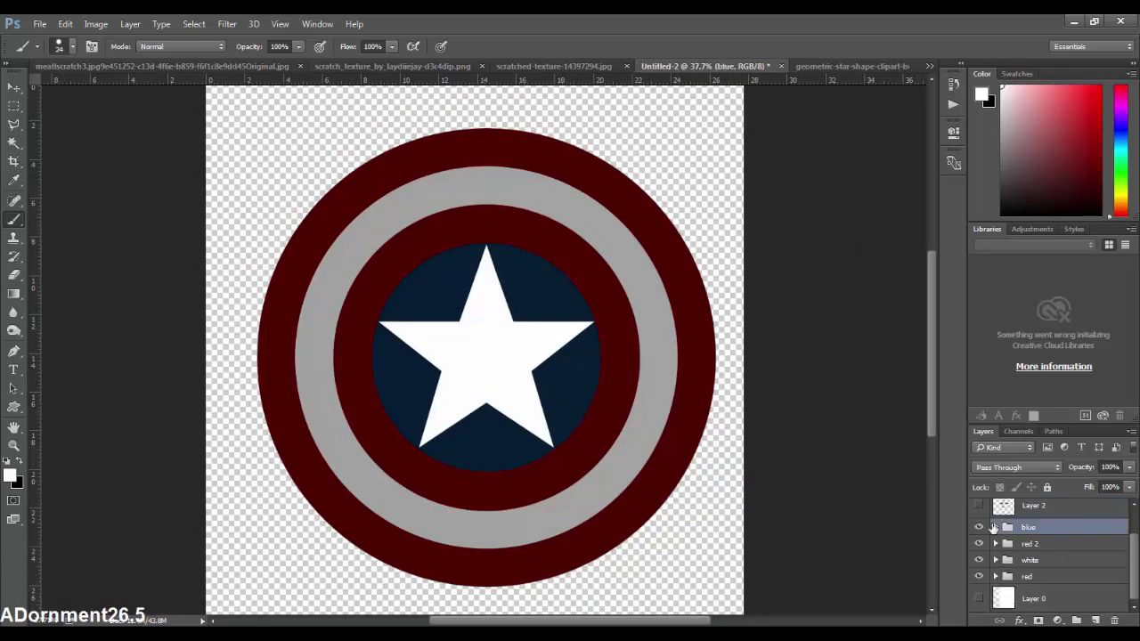
click(980, 527)
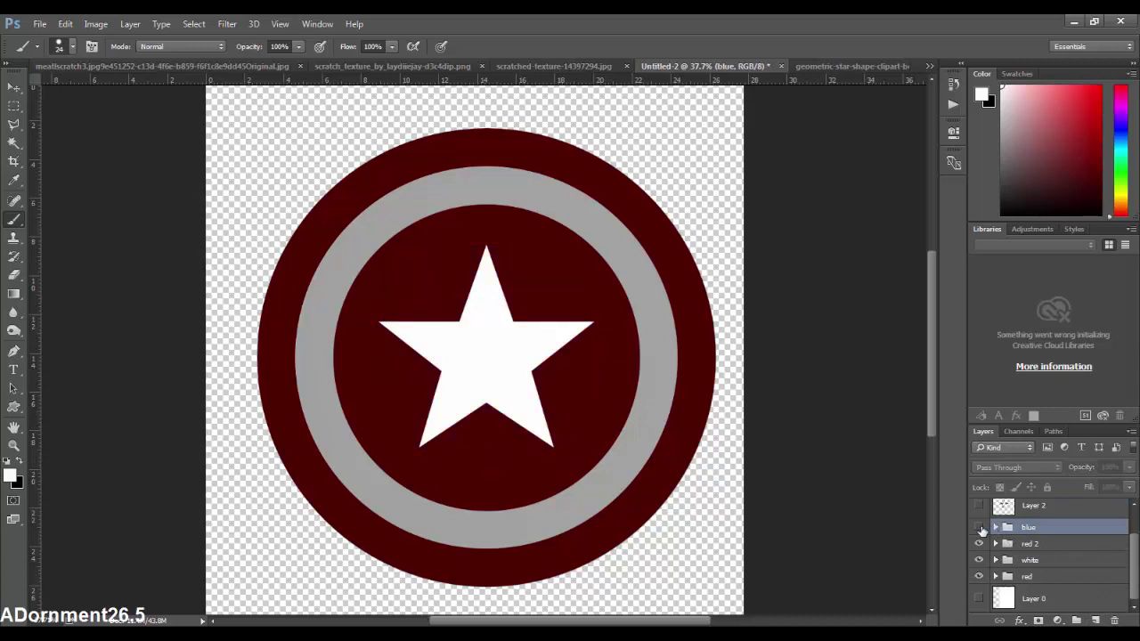
click(980, 528)
click(1086, 570)
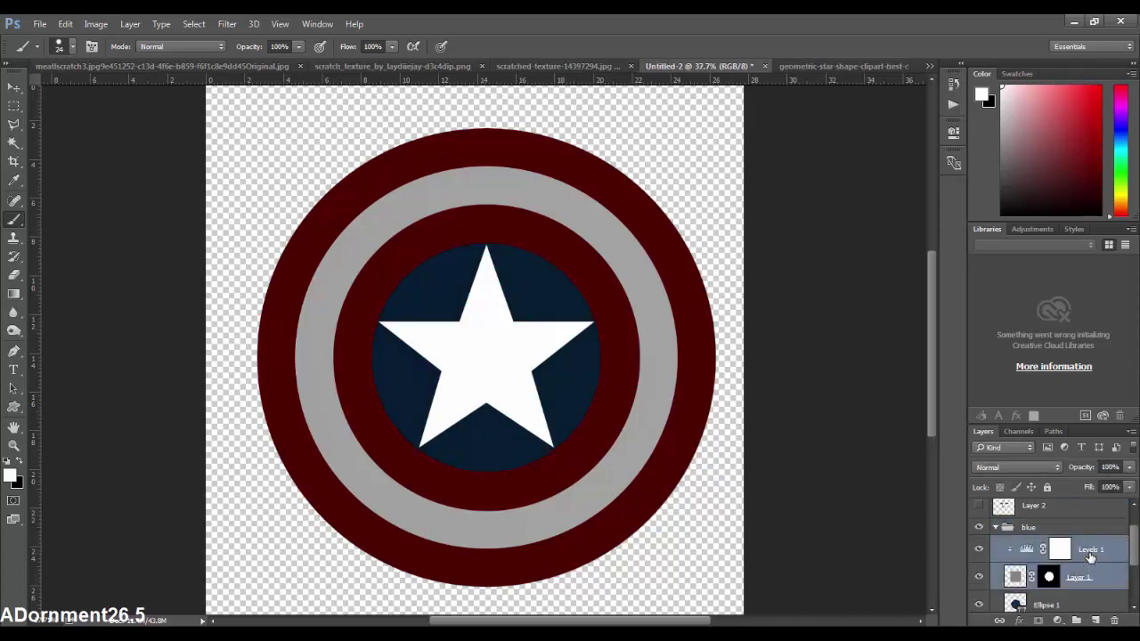
right_click(1090, 557)
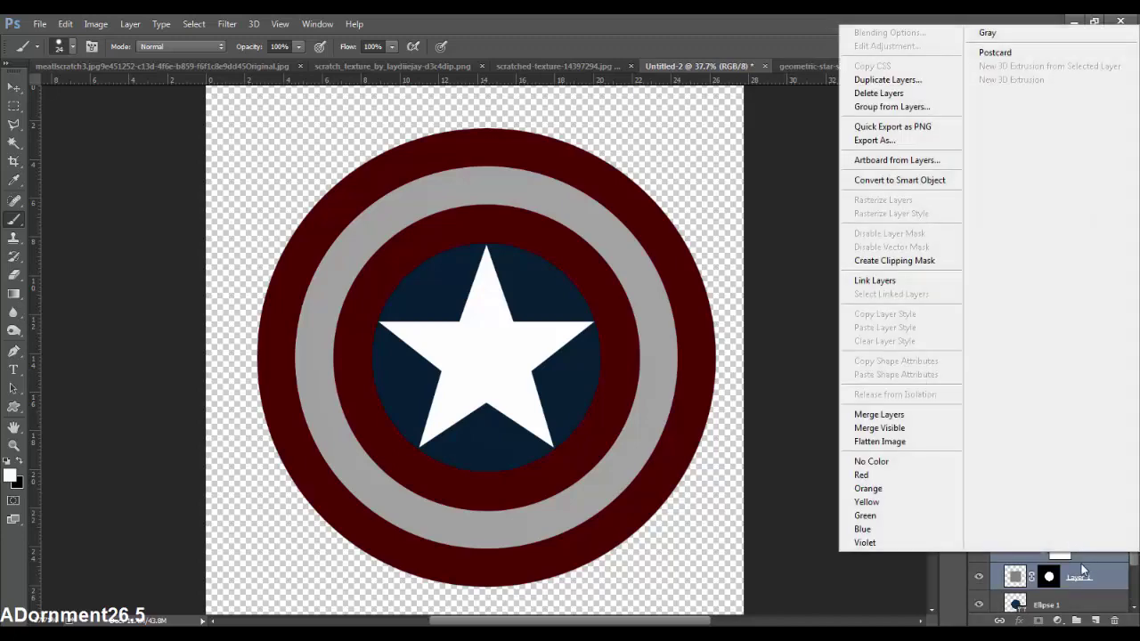
click(998, 579)
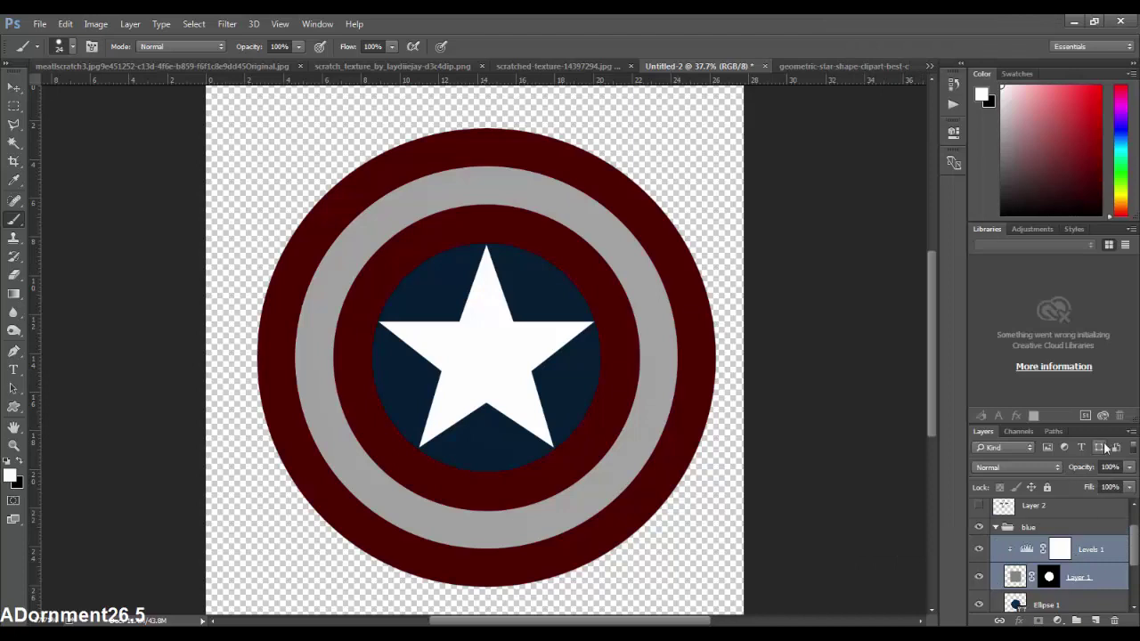
click(1132, 432)
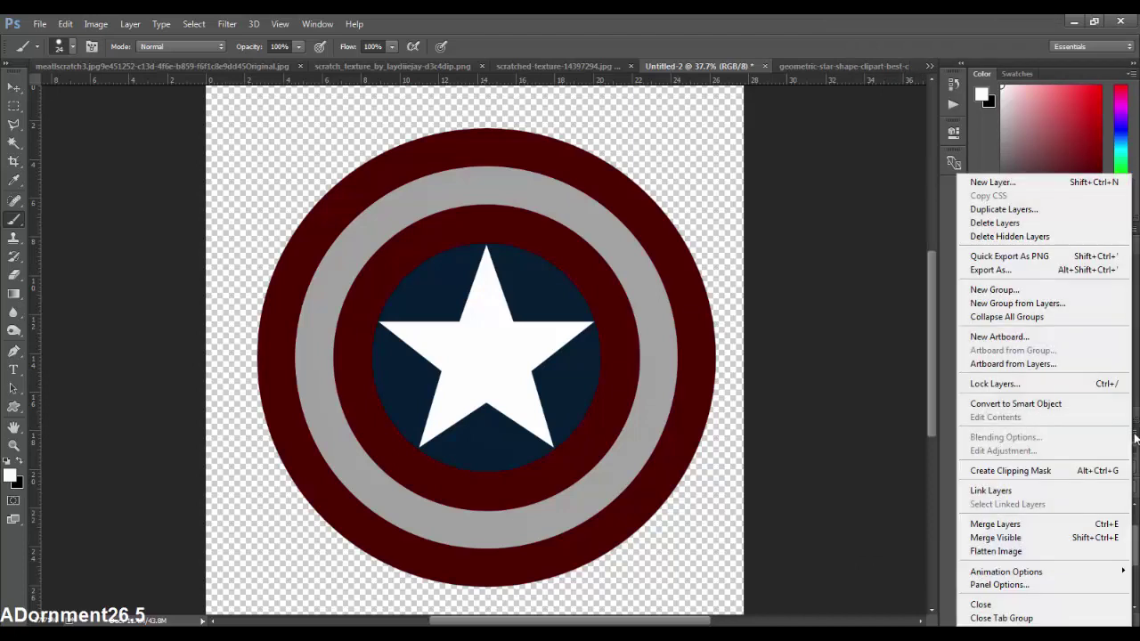
click(1137, 439)
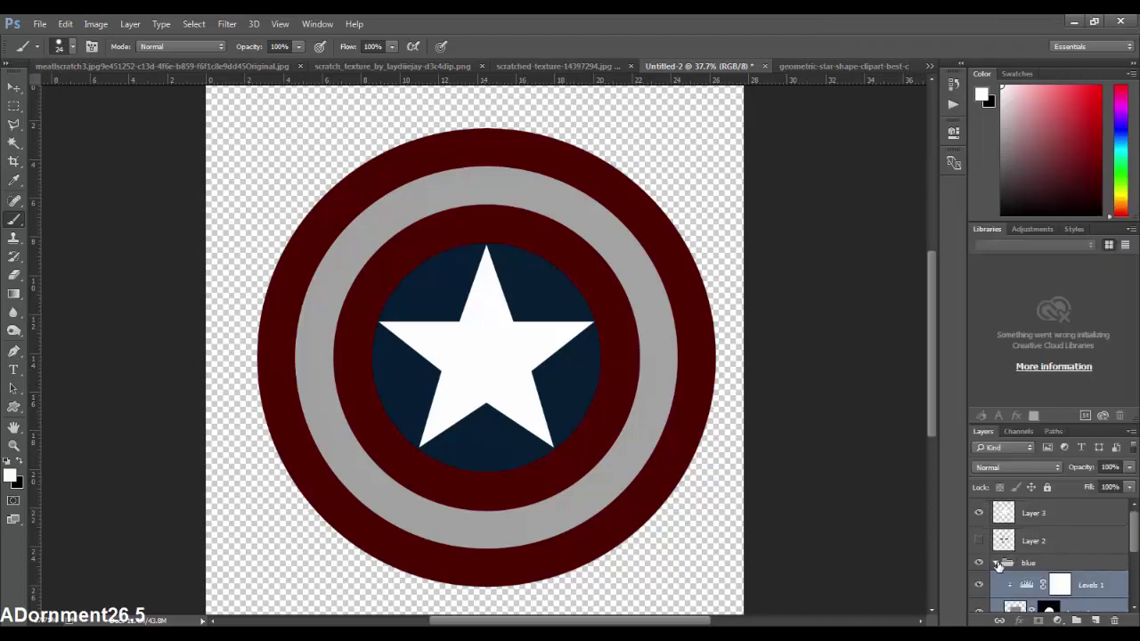
click(997, 563)
click(1042, 524)
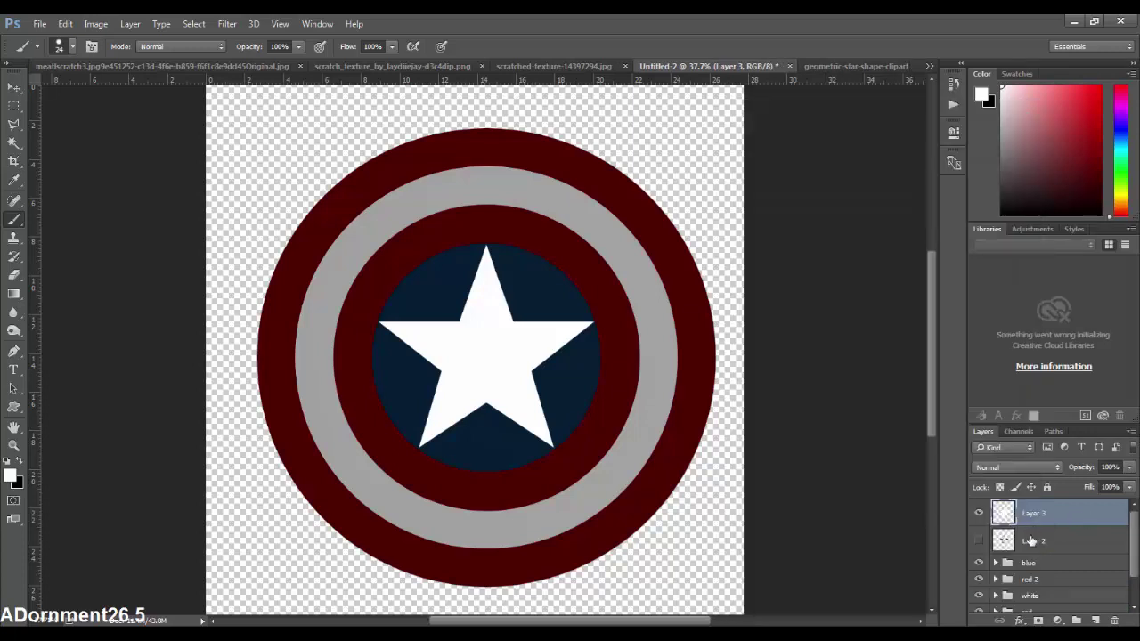
Add Layer 4, delete Layer 2, and group Layers 3 and 4 as 'star'
click(1096, 620)
click(1056, 570)
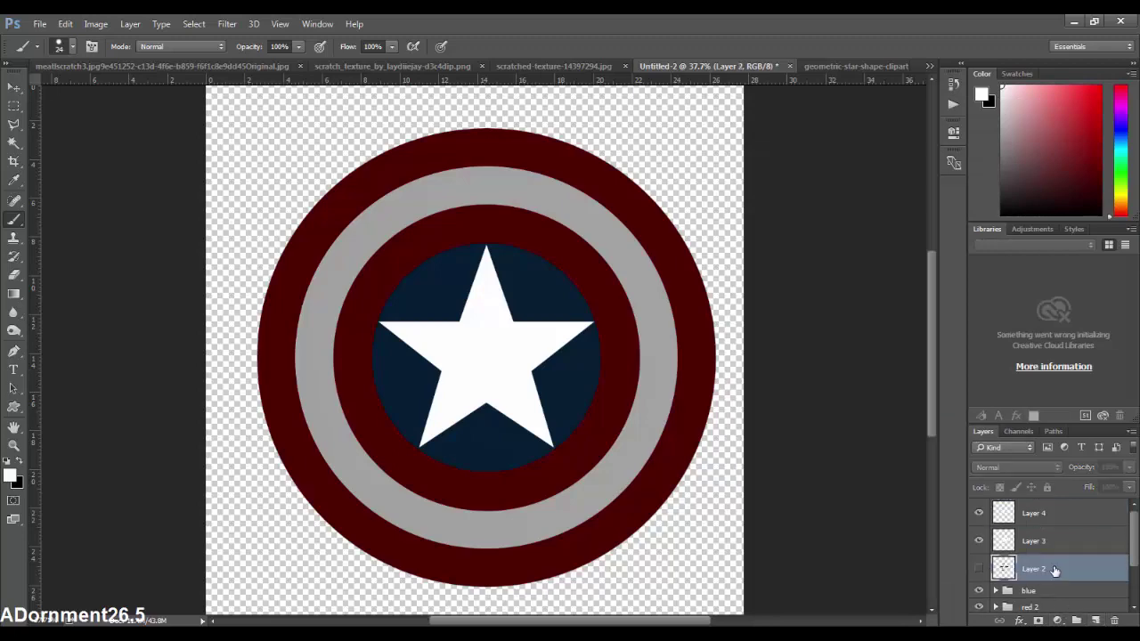
key(Delete)
double_click(1031, 545)
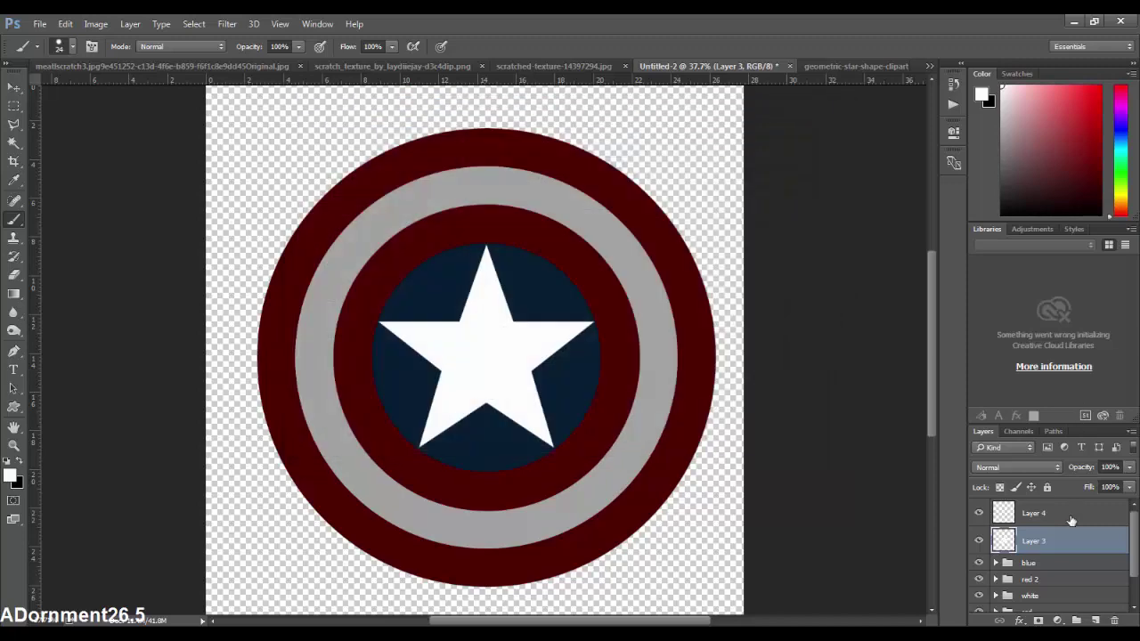
shift+click(1069, 515)
key(ctrl+g)
double_click(1034, 507)
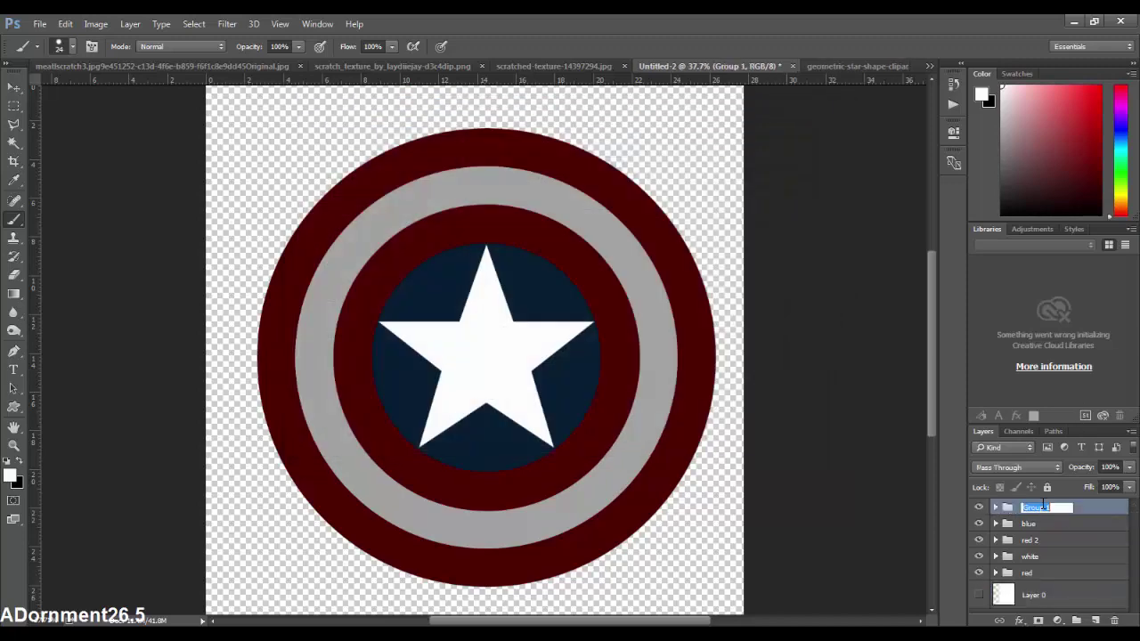
text(star)
key(Return)
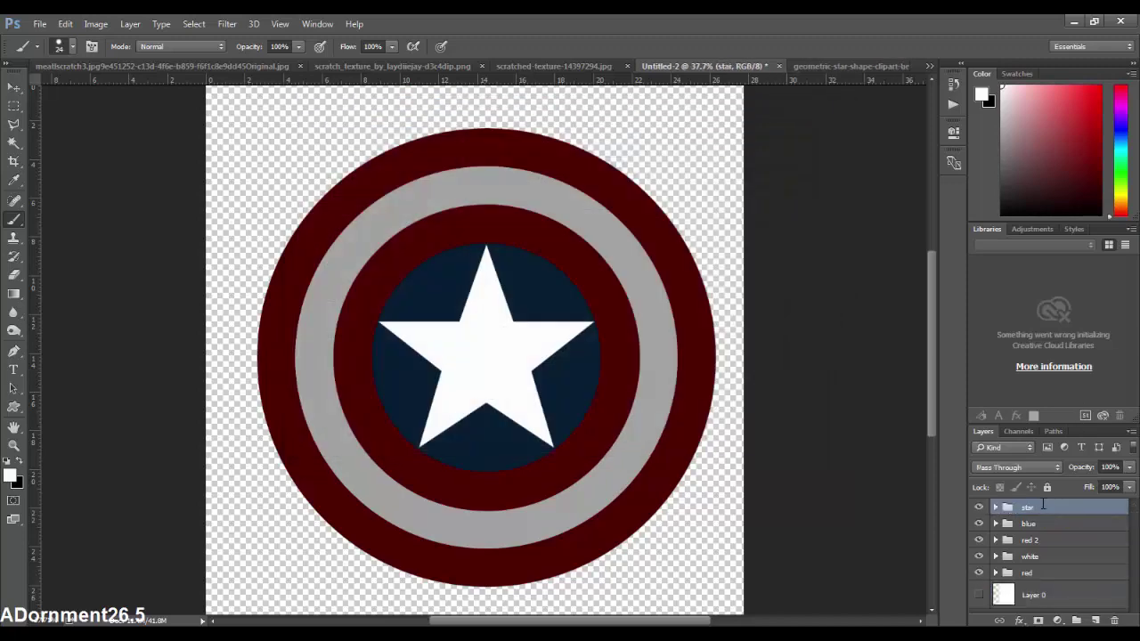
Fill Layer 4 inside the star group with 50% Gray
click(996, 506)
click(1062, 533)
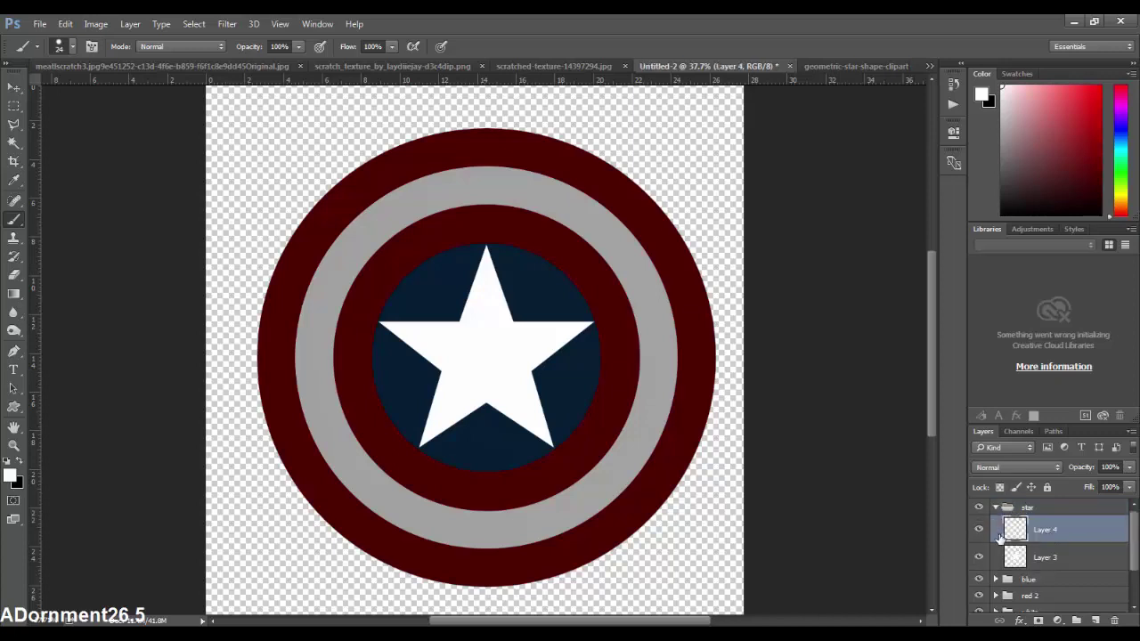
key(shift+F5)
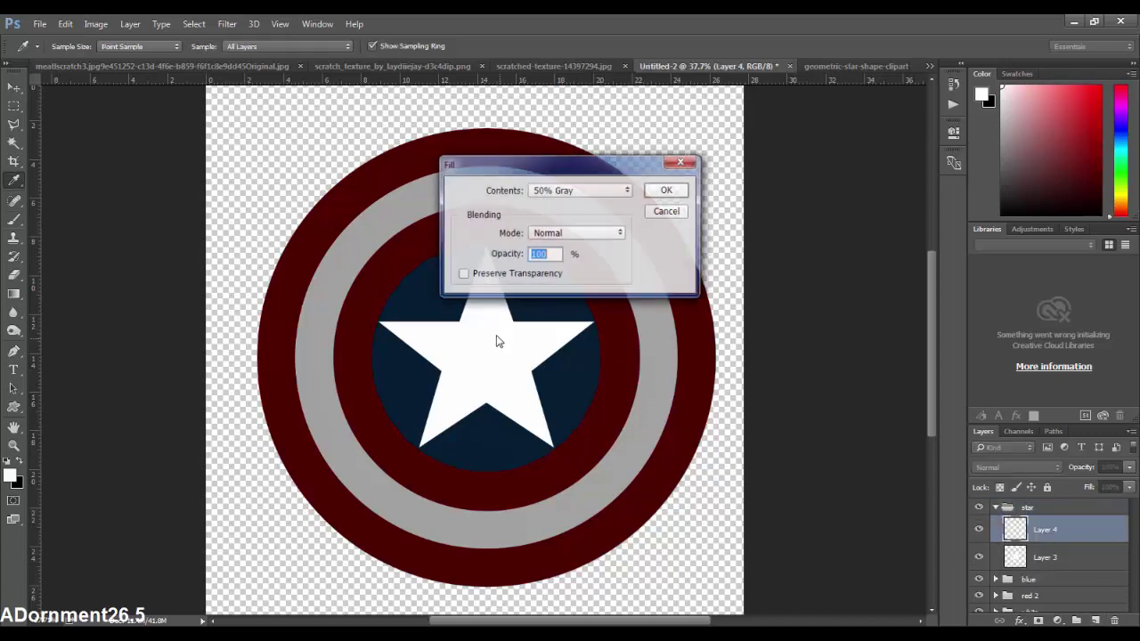
click(665, 189)
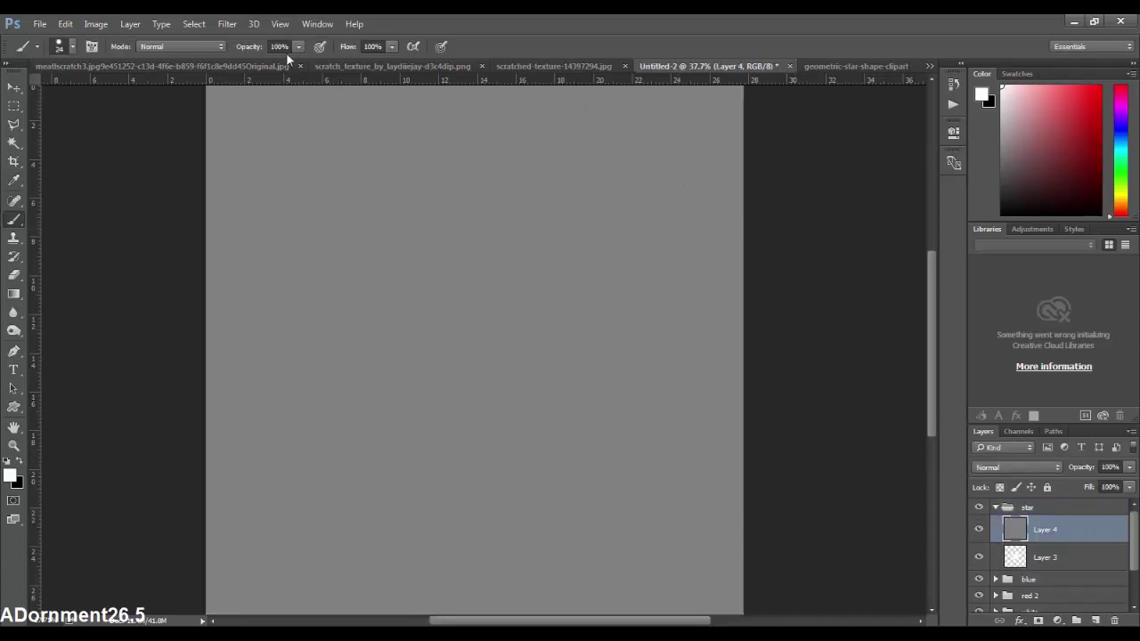
Add 65.06% monochromatic noise to Layer 4
click(227, 25)
mouse_move(267, 222)
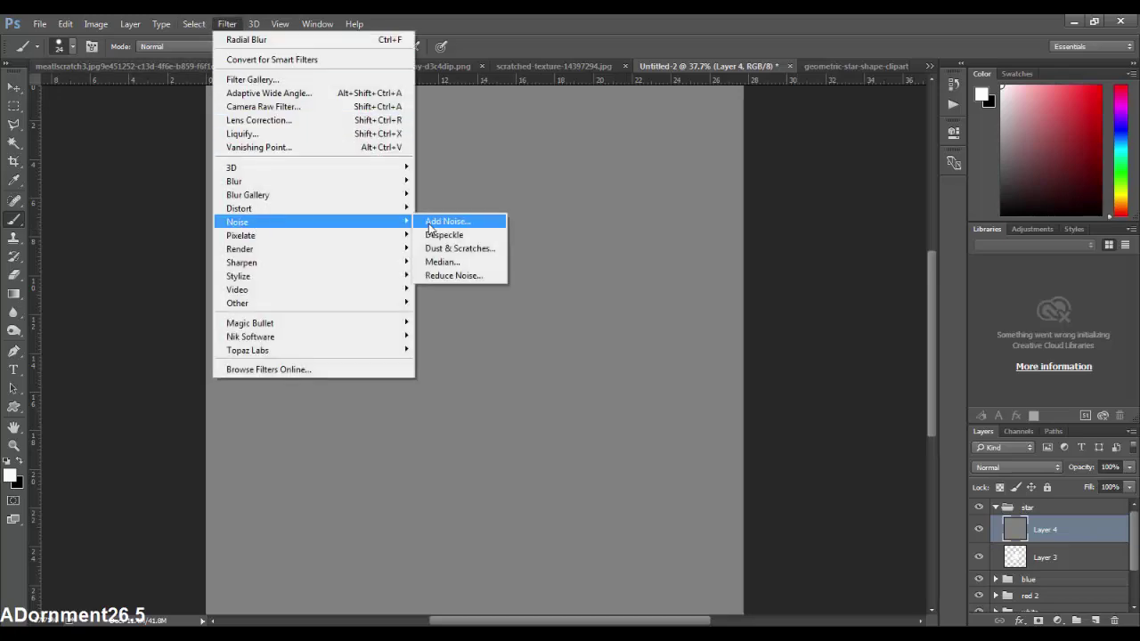
click(450, 221)
drag(744, 355, 753, 356)
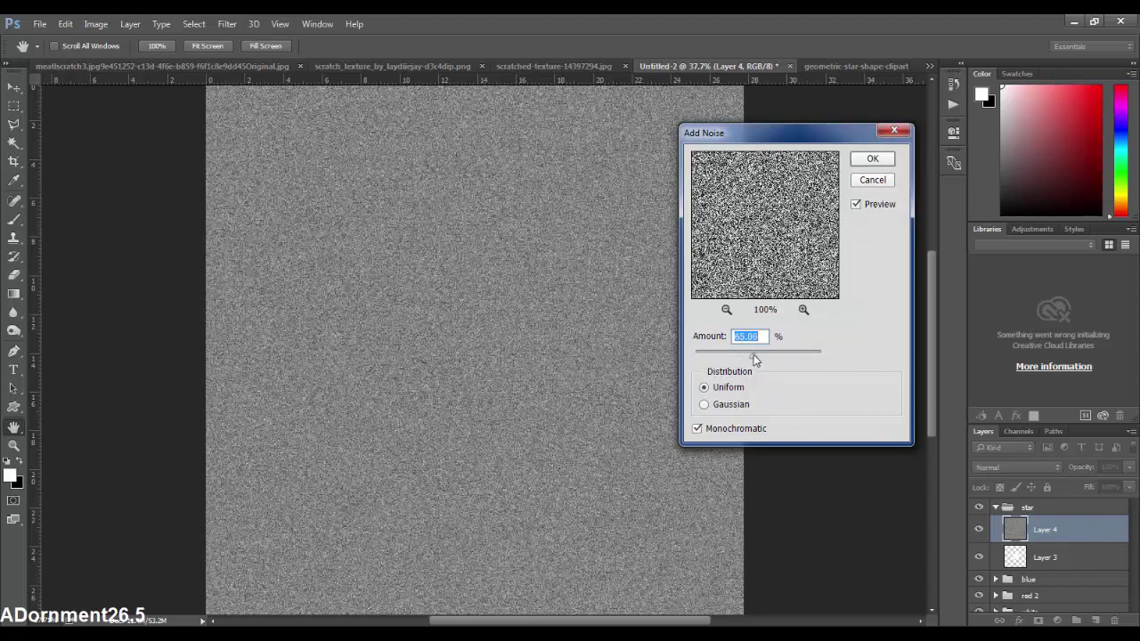
click(872, 159)
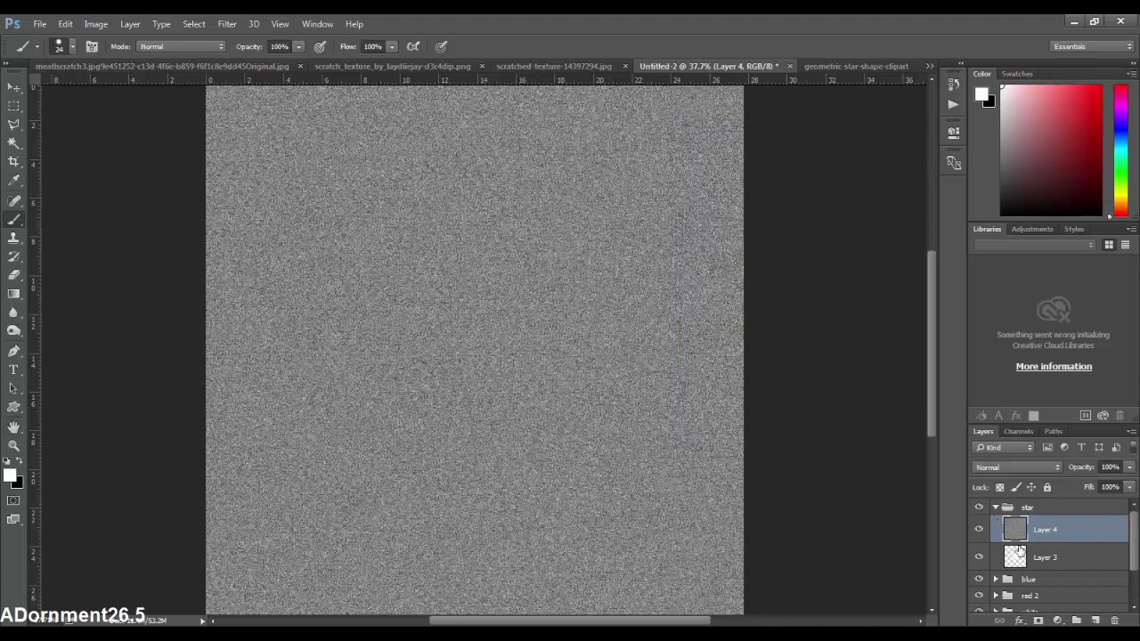
Mask Layer 4 to the star shape and lower its opacity to 35%
ctrl+click(1021, 552)
click(1039, 621)
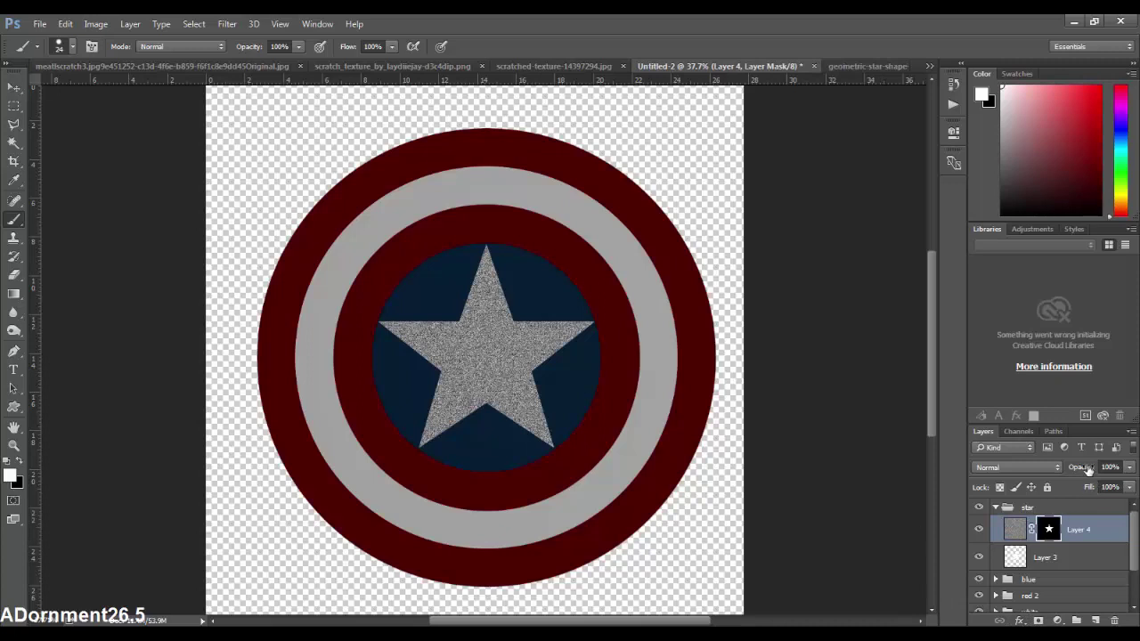
drag(1088, 470, 1047, 475)
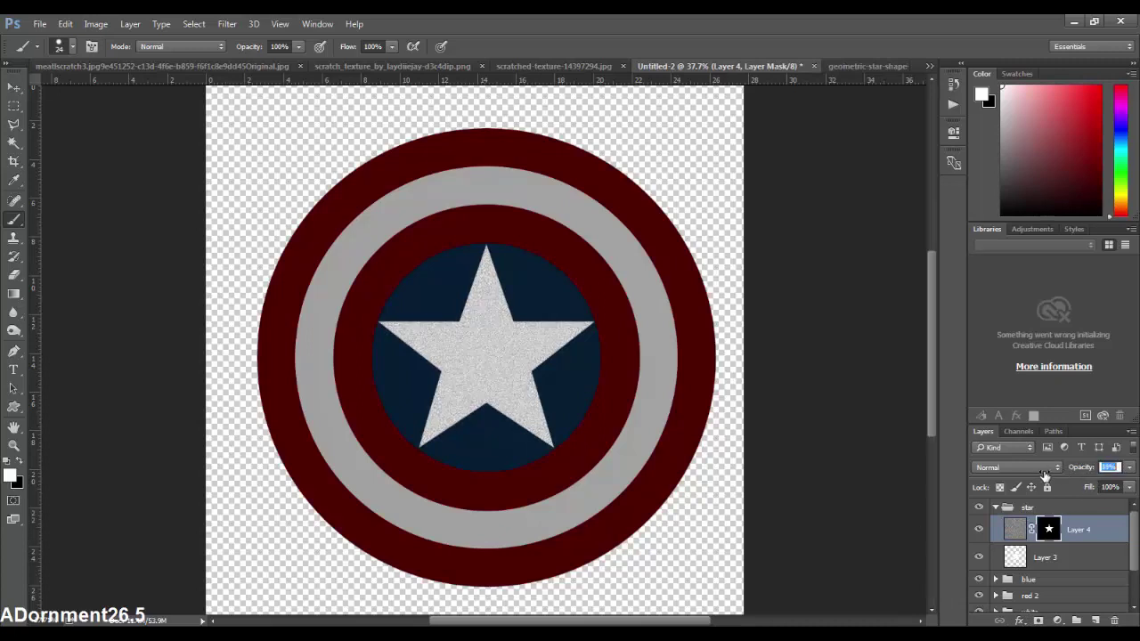
drag(1045, 476, 1035, 481)
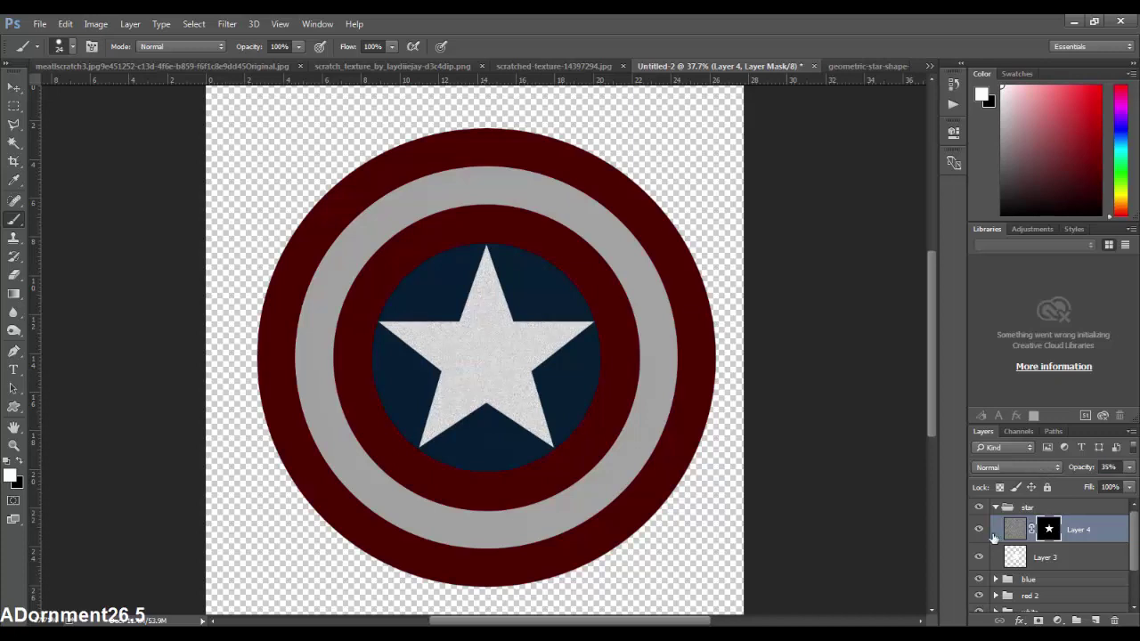
Give the star group a Normal drop shadow at 45% opacity, distance 9, spread 18
click(996, 507)
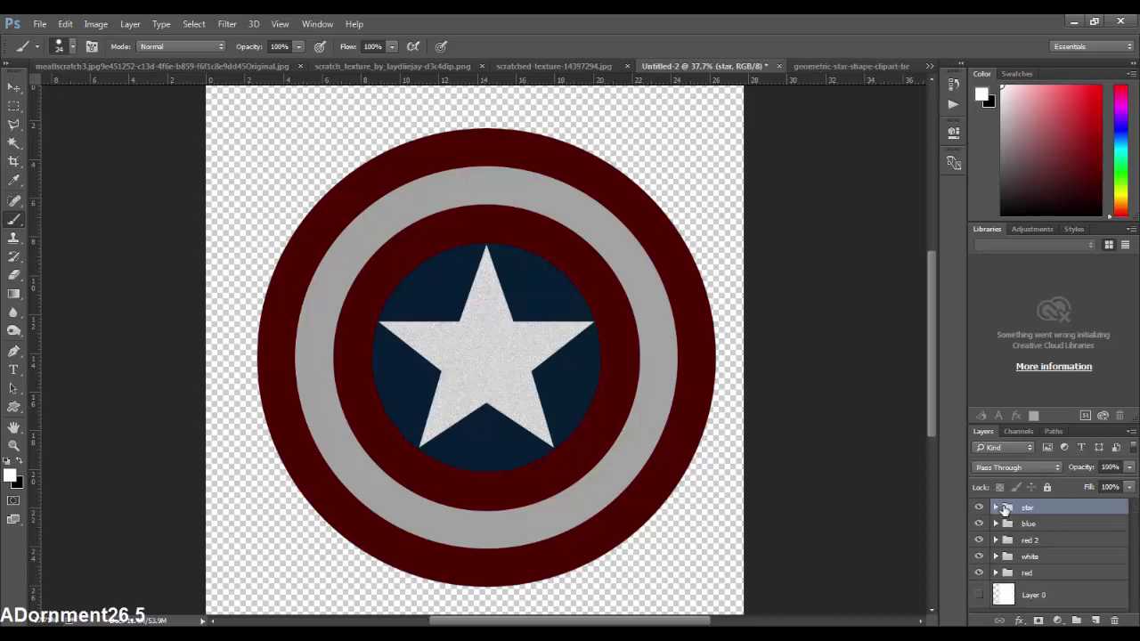
right_click(1038, 508)
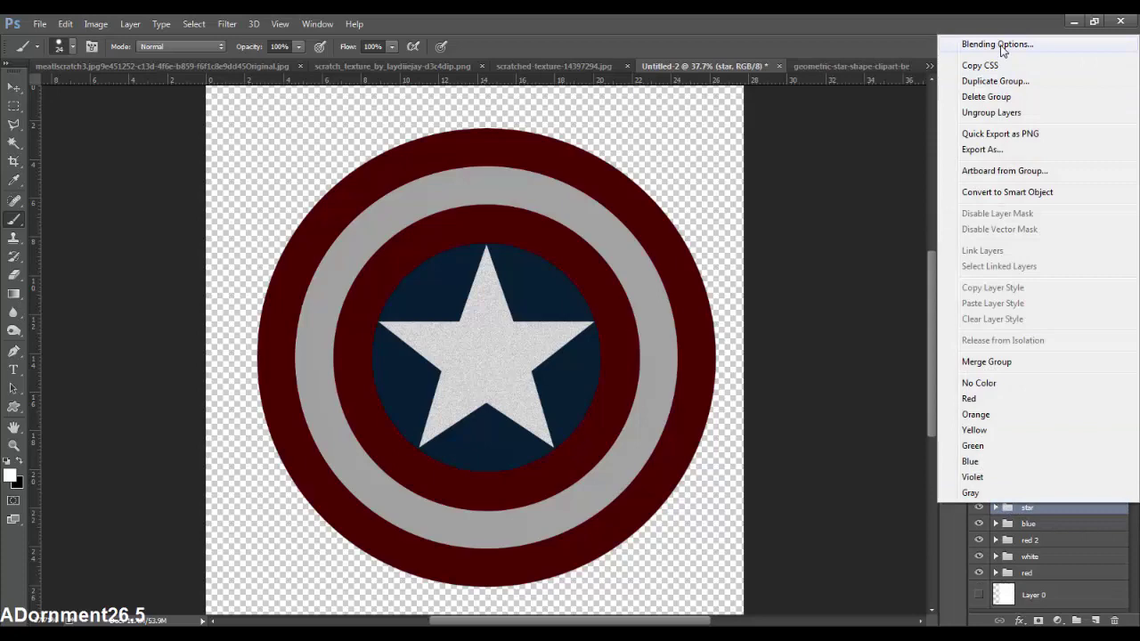
click(998, 44)
drag(583, 107, 1071, 122)
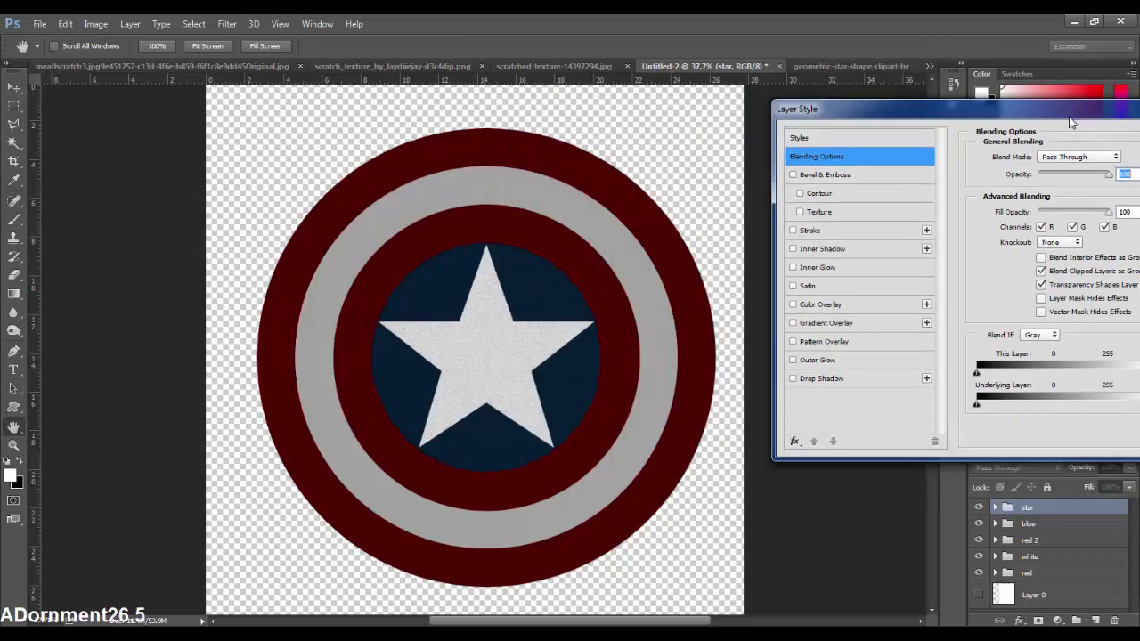
click(837, 380)
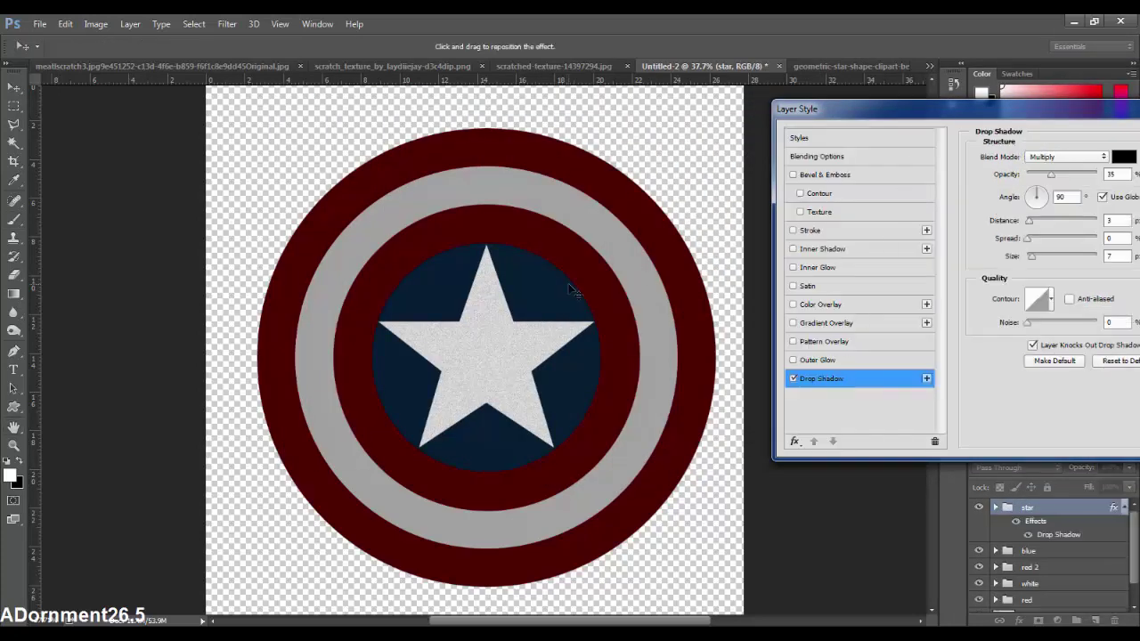
scroll(539, 317, up, 2)
scroll(539, 316, up, 1)
scroll(539, 316, up, 2)
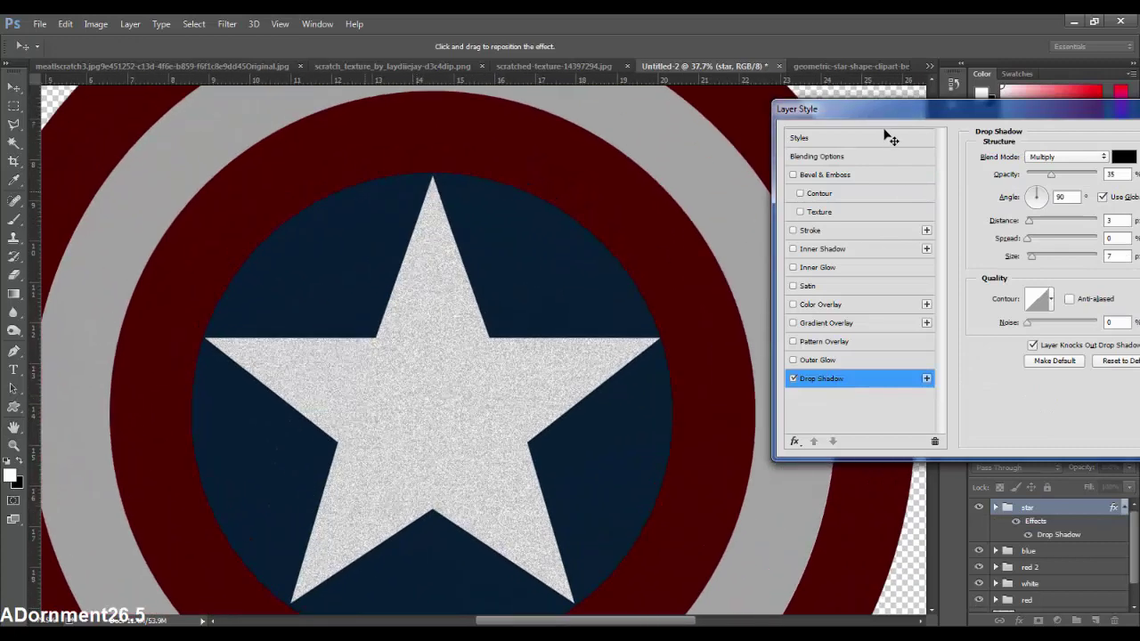
drag(818, 113, 655, 89)
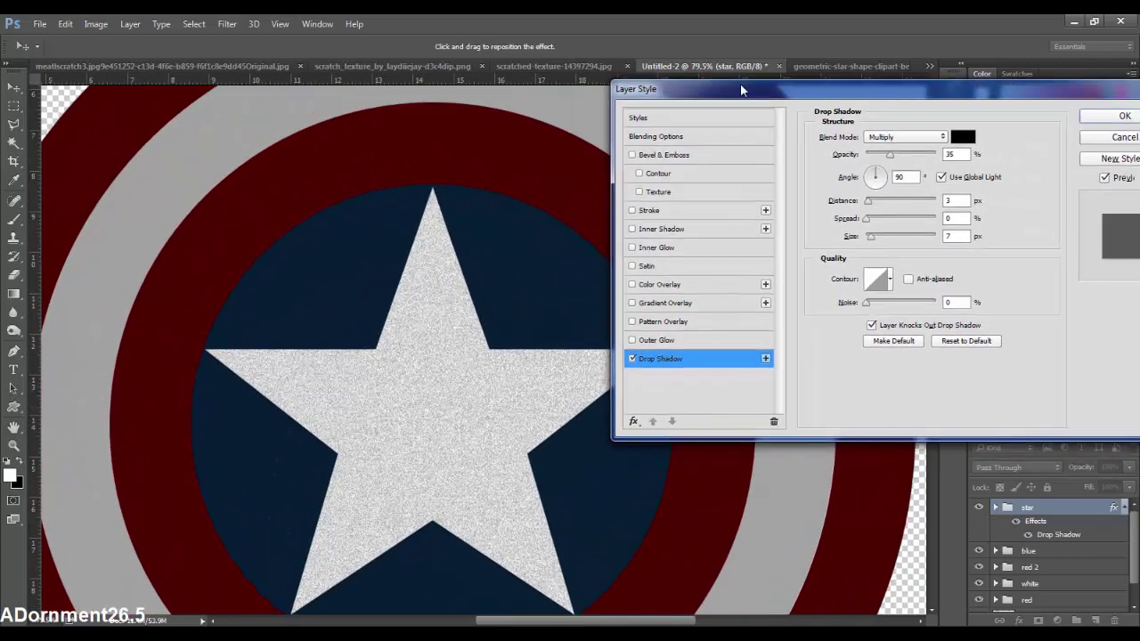
click(897, 136)
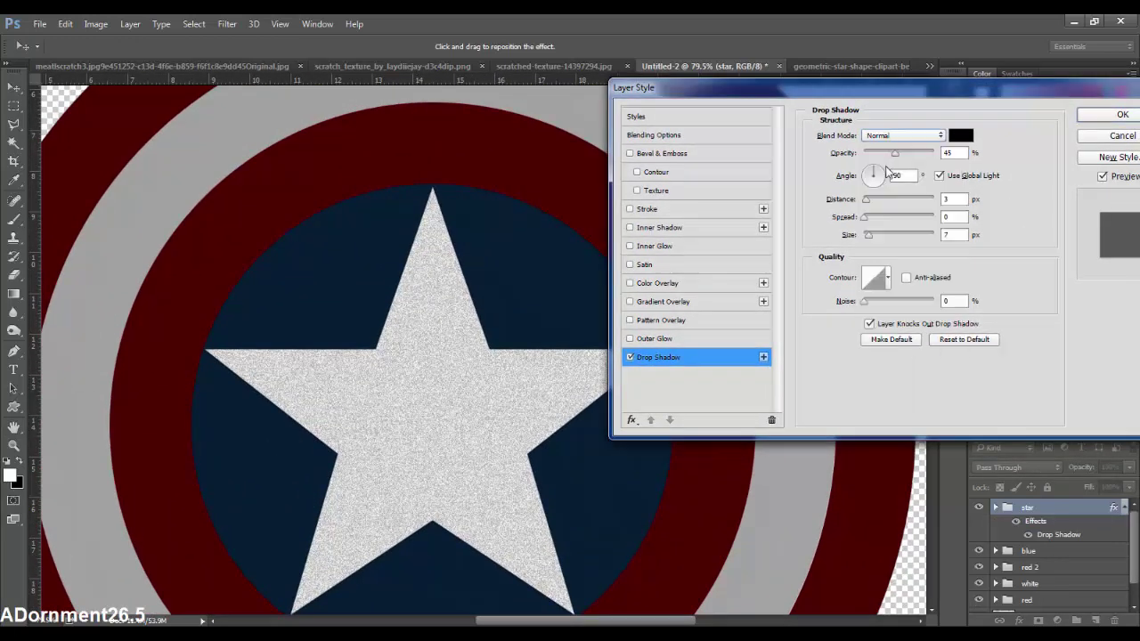
drag(878, 197, 872, 203)
click(871, 221)
mouse_move(876, 237)
mouse_down()
mouse_move(889, 237)
mouse_move(864, 237)
mouse_up()
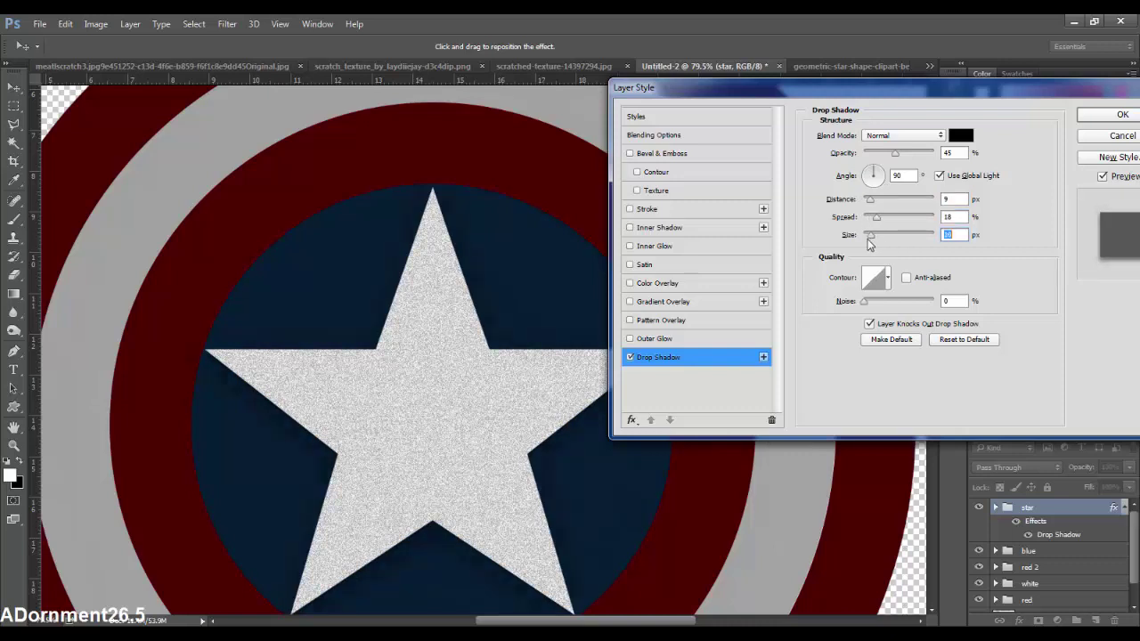
Add a raised Bevel & Emboss with 256% depth, 5 px size and 4 px soften
click(634, 156)
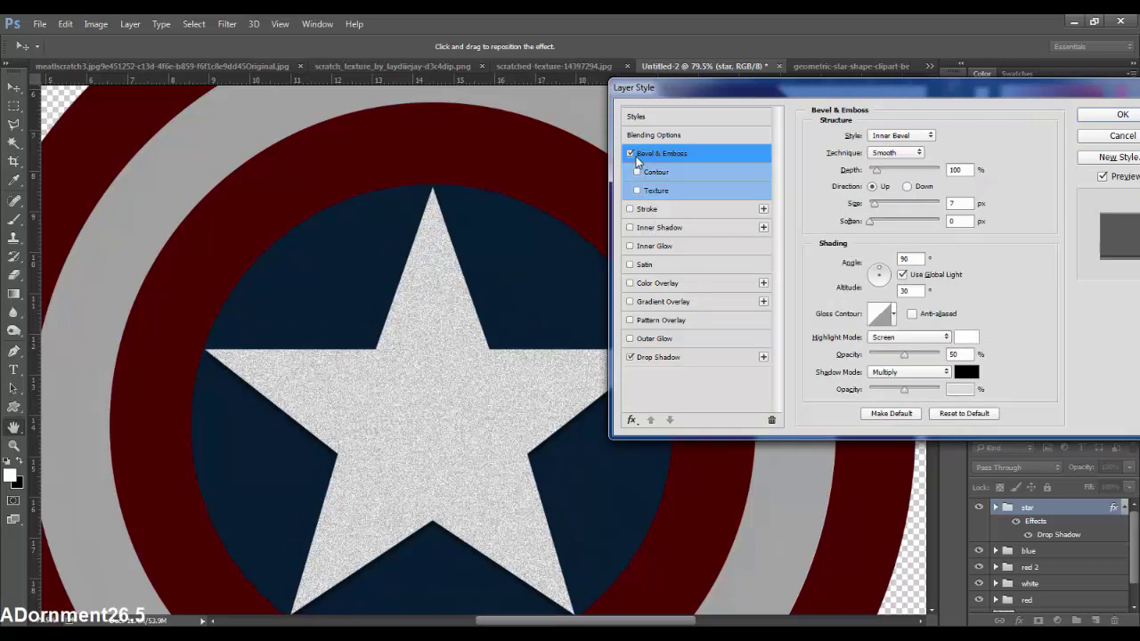
click(887, 168)
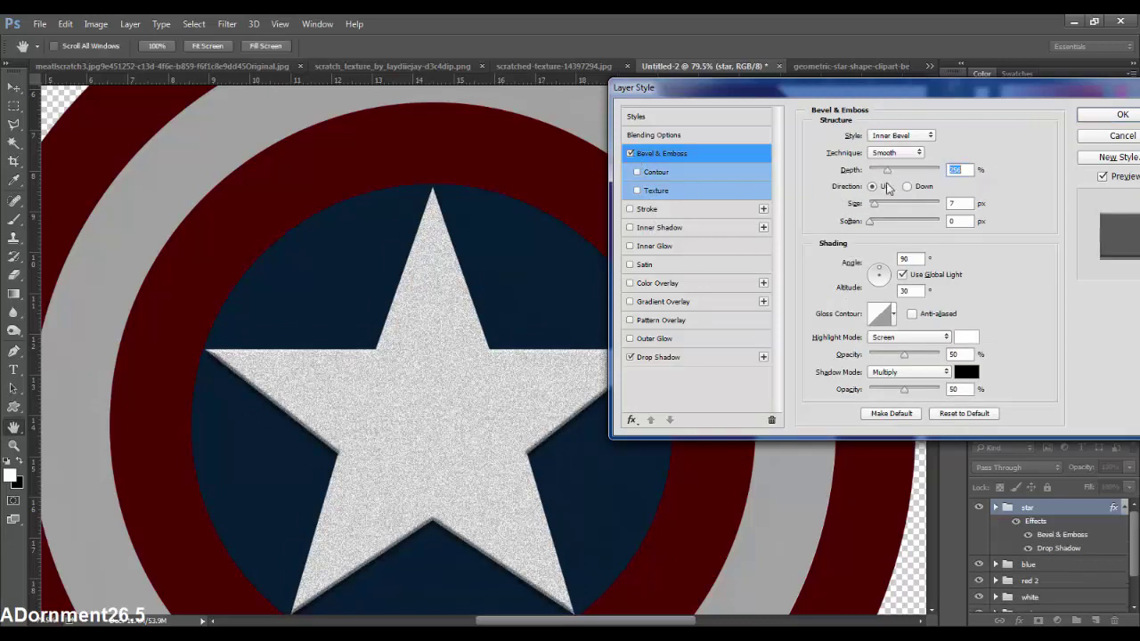
click(882, 204)
mouse_move(883, 206)
mouse_down()
mouse_move(881, 224)
mouse_move(895, 222)
mouse_move(873, 204)
mouse_up()
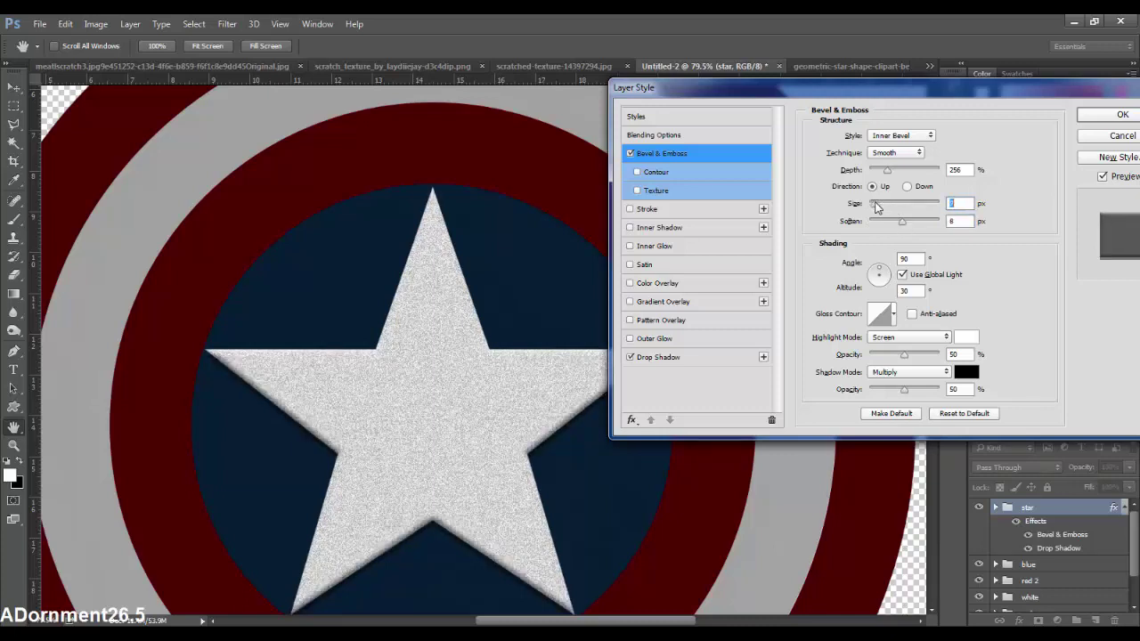
click(907, 186)
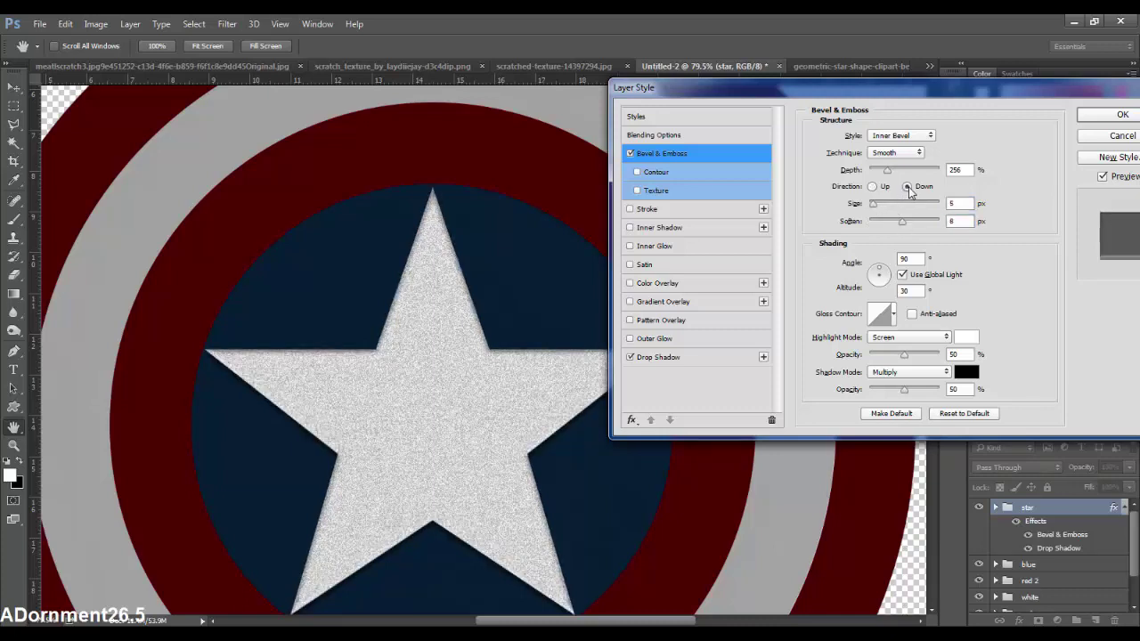
click(874, 187)
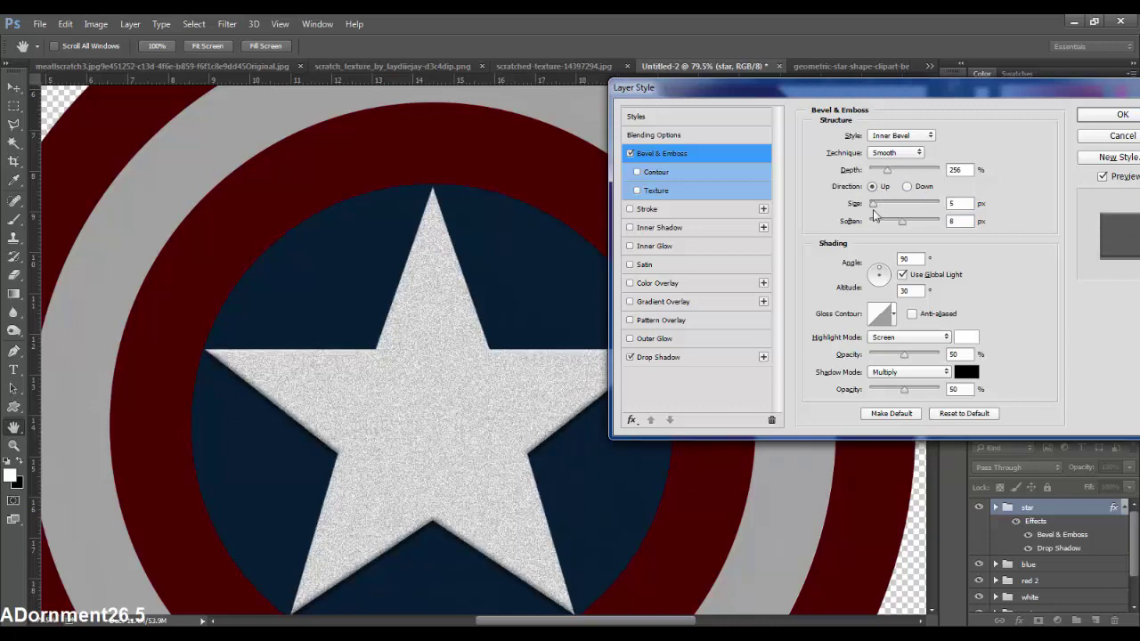
click(887, 221)
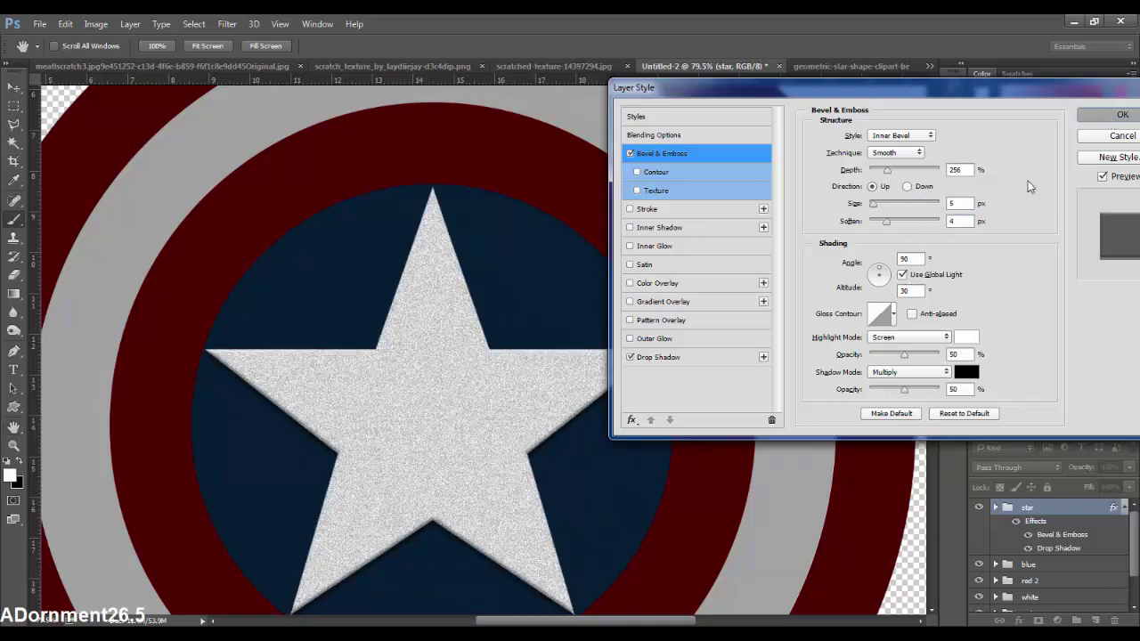
key(Return)
key(ctrl+0)
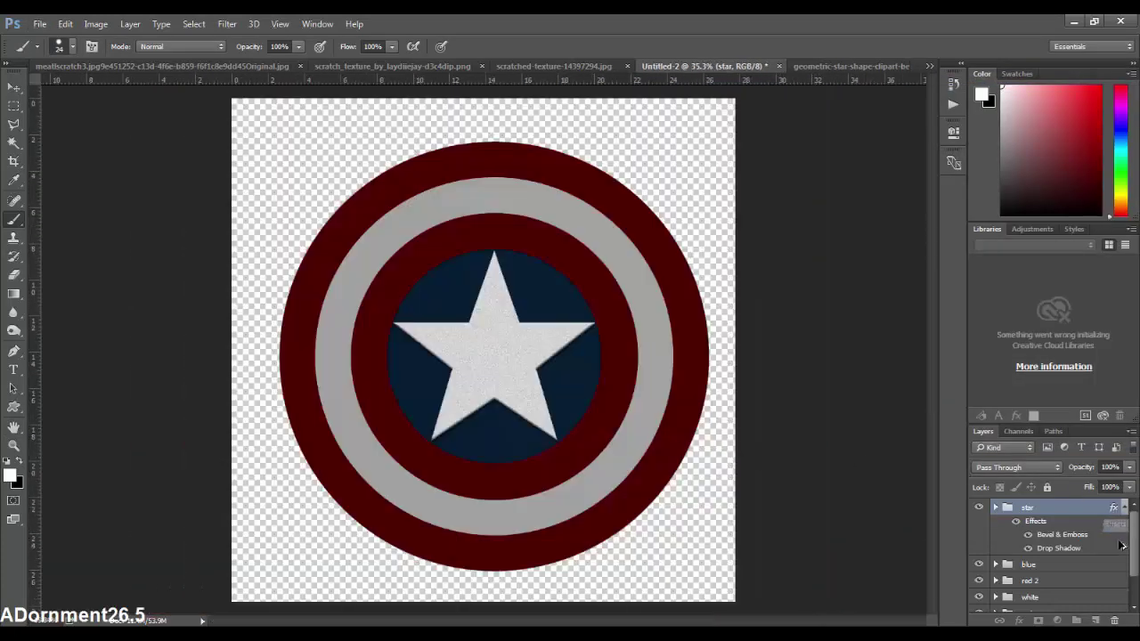
Copy the star's drop shadow and bevel effects onto the blue group
drag(1116, 514, 1114, 565)
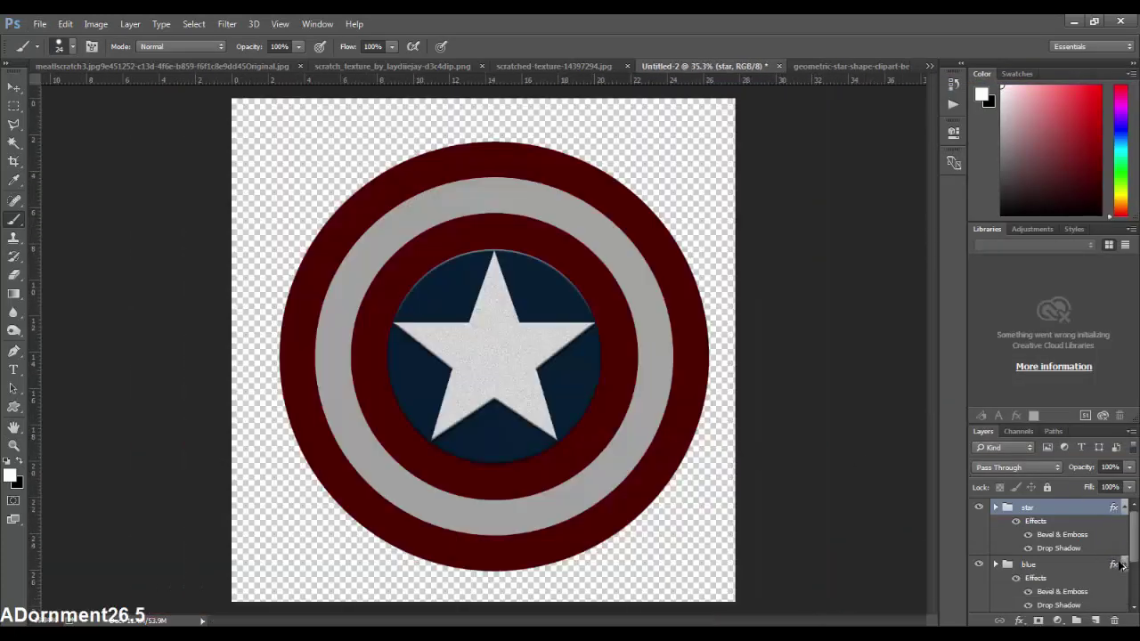
click(997, 565)
scroll(1113, 560, down, 2)
scroll(1121, 558, up, 2)
scroll(1003, 533, down, 2)
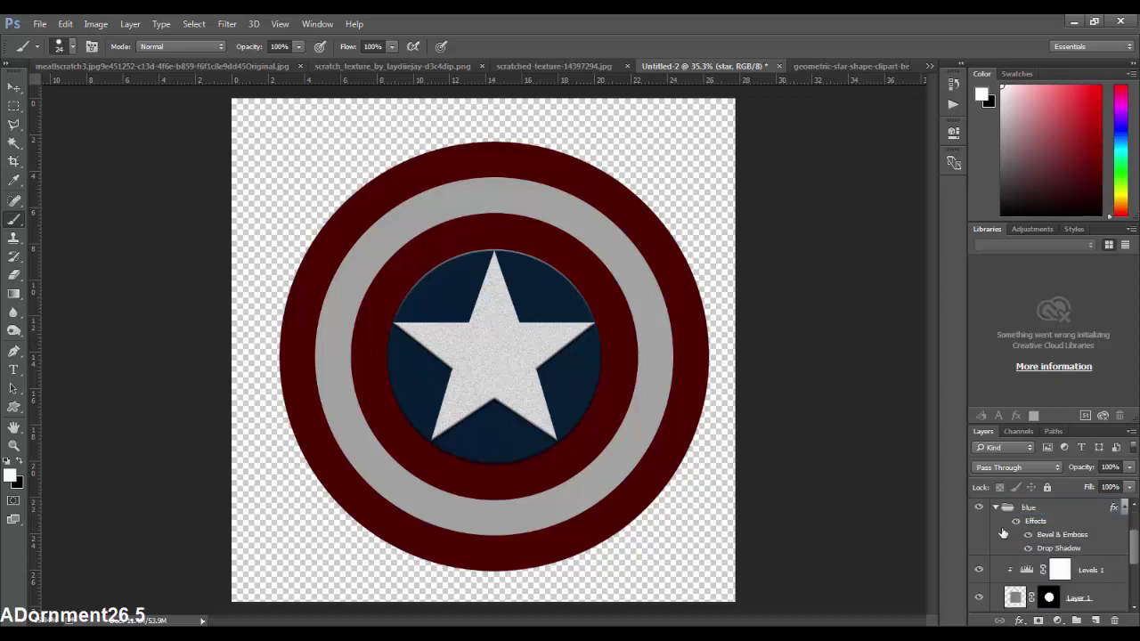
click(995, 508)
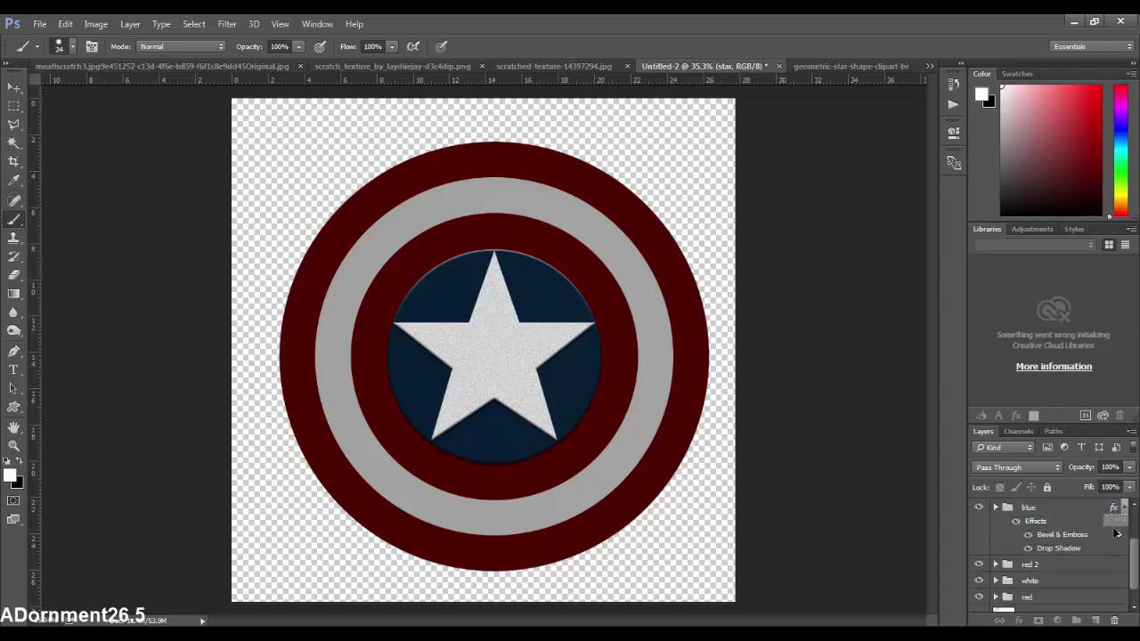
drag(1113, 507, 1114, 565)
scroll(1045, 545, down, 2)
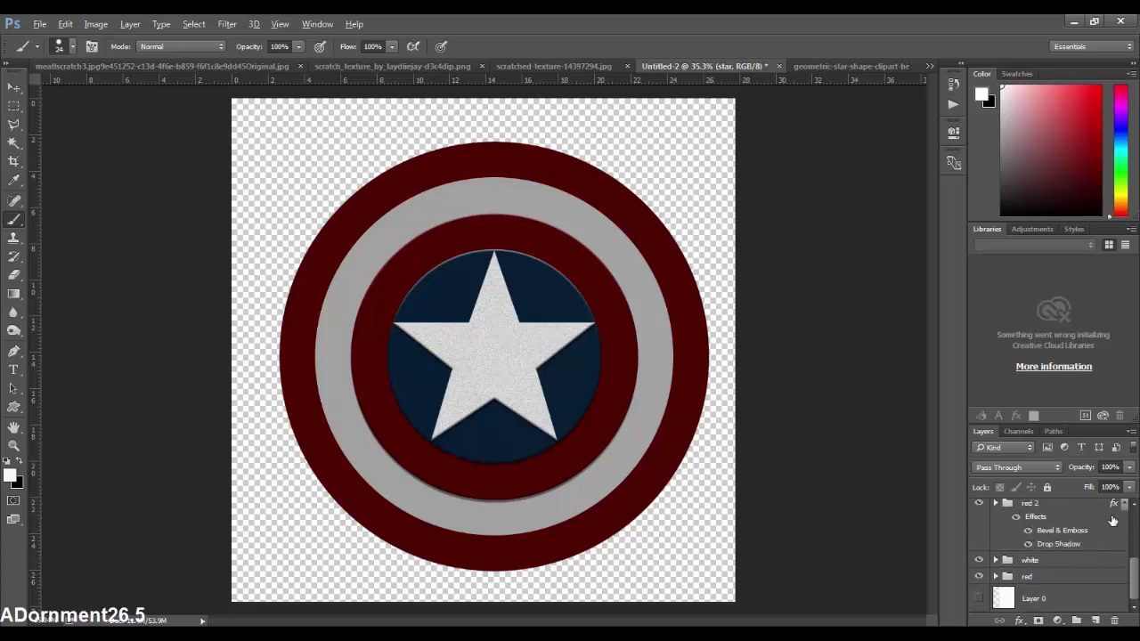
Copy the effects onto the white and red groups, then add the red group to the selection
drag(1114, 508, 1112, 559)
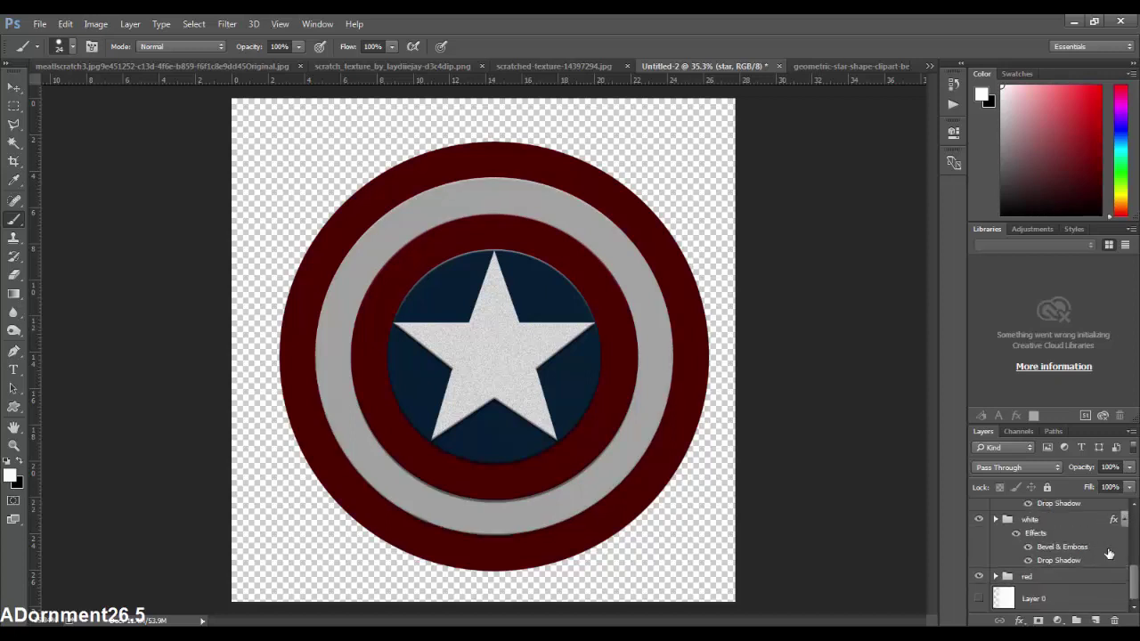
drag(1116, 520, 1114, 577)
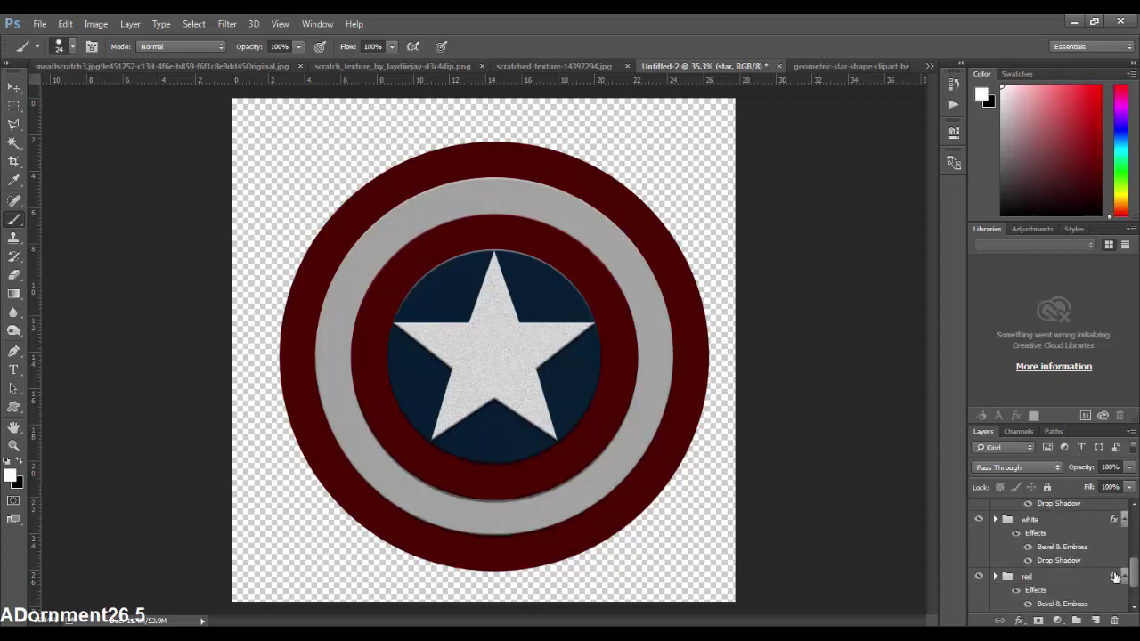
scroll(556, 279, up, 2)
scroll(559, 279, up, 2)
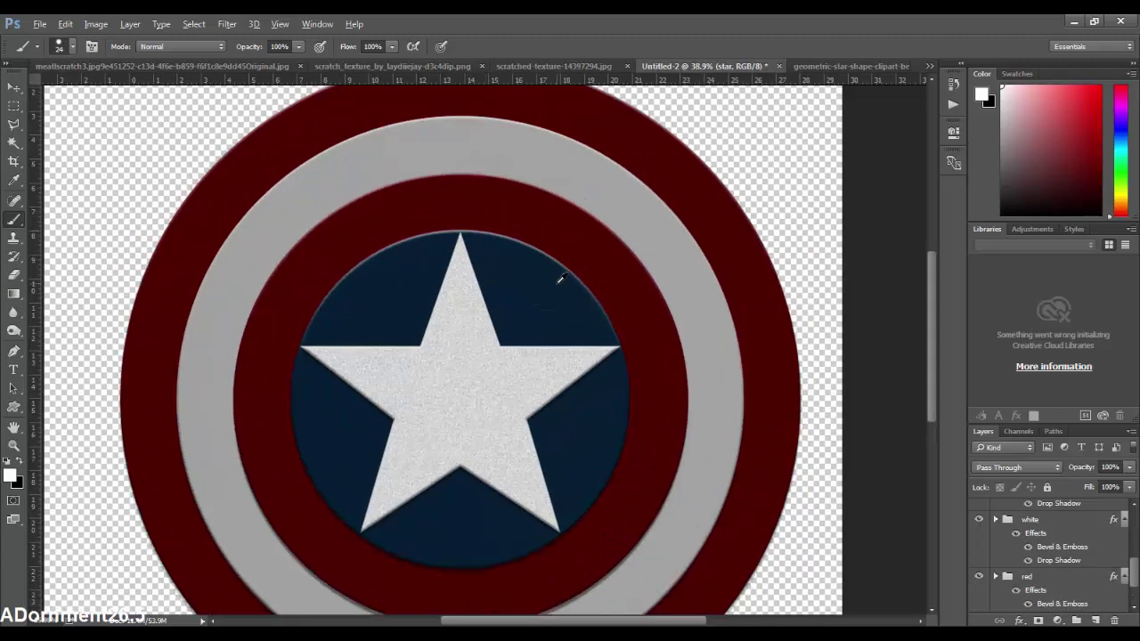
key(ctrl+0)
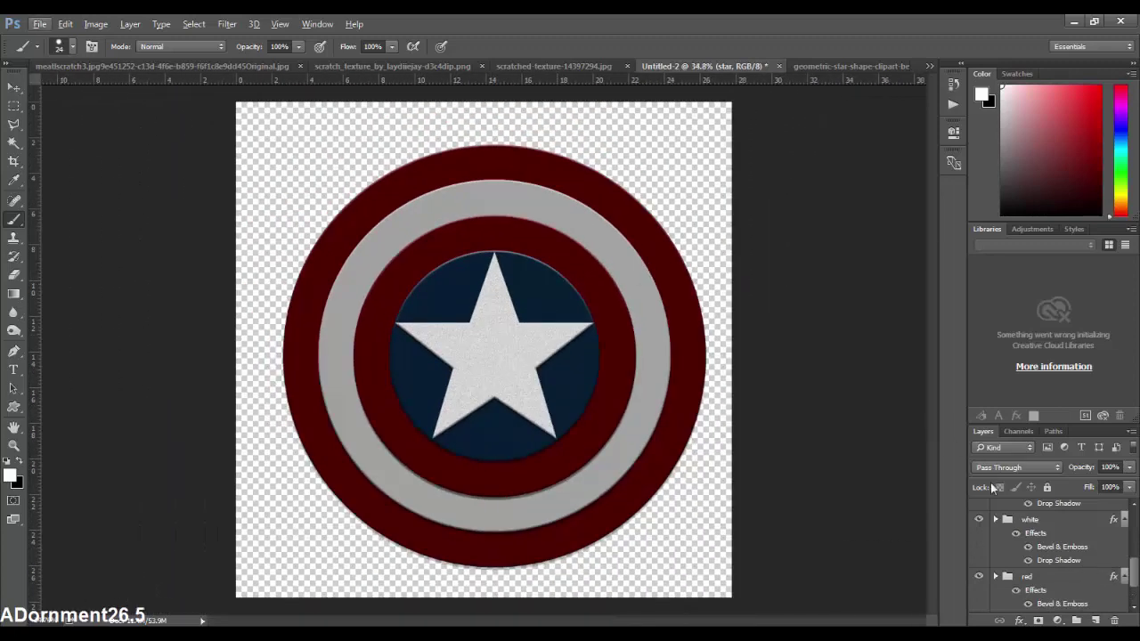
scroll(1015, 526, up, 3)
scroll(1066, 509, down, 5)
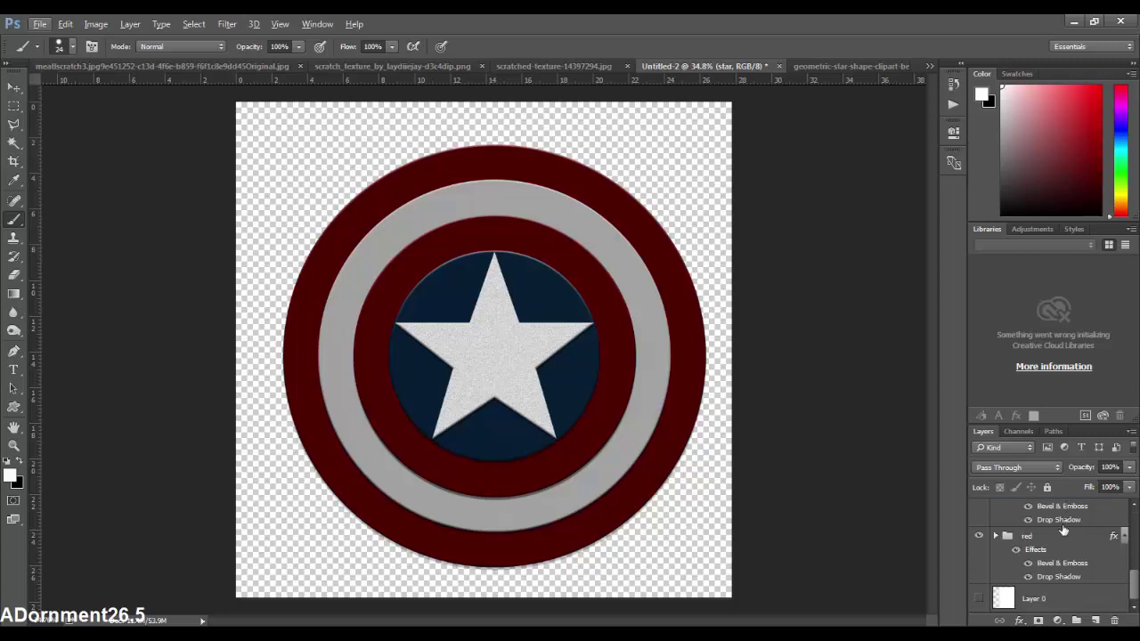
shift+click(1063, 539)
scroll(1063, 539, up, 5)
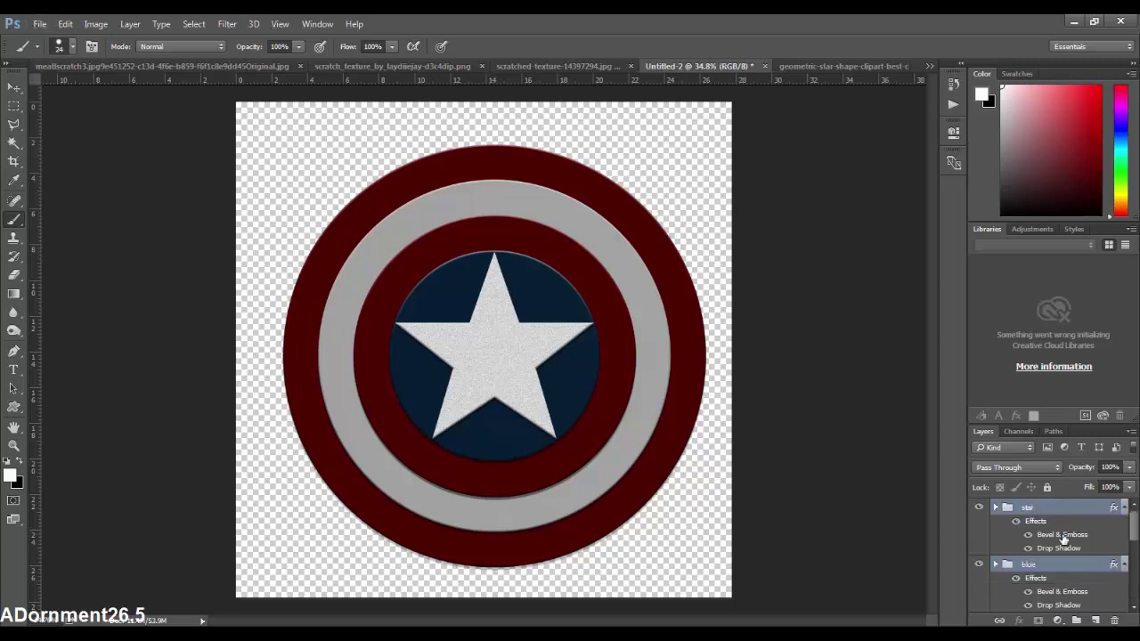
Group the selected shield layers into Group 1 and delete Layer 0
key(ctrl+g)
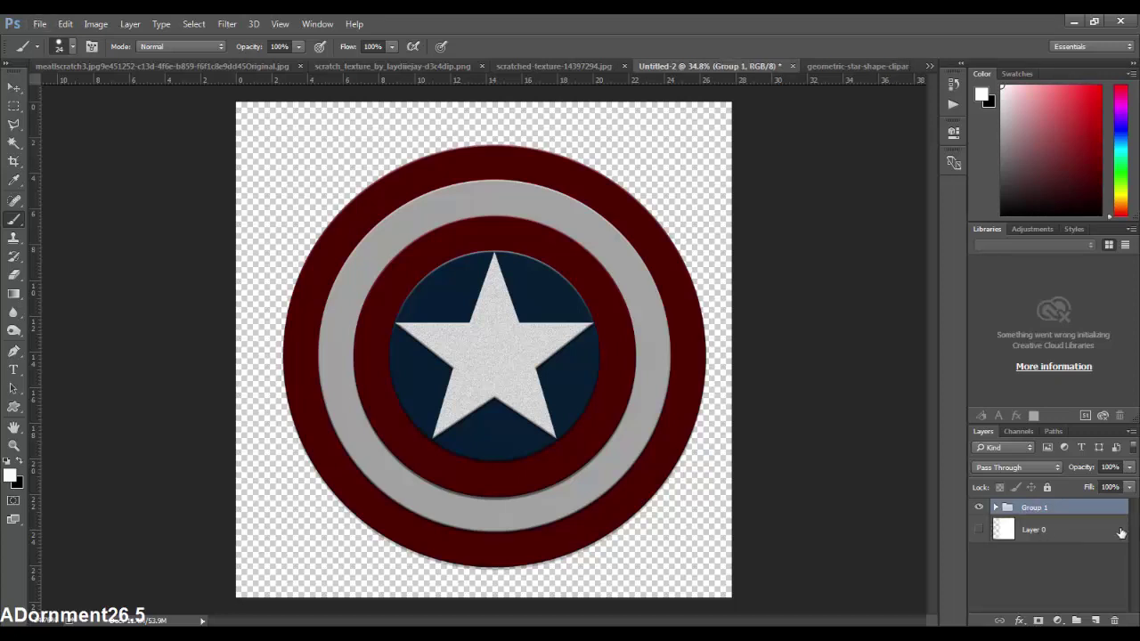
click(1120, 532)
click(981, 531)
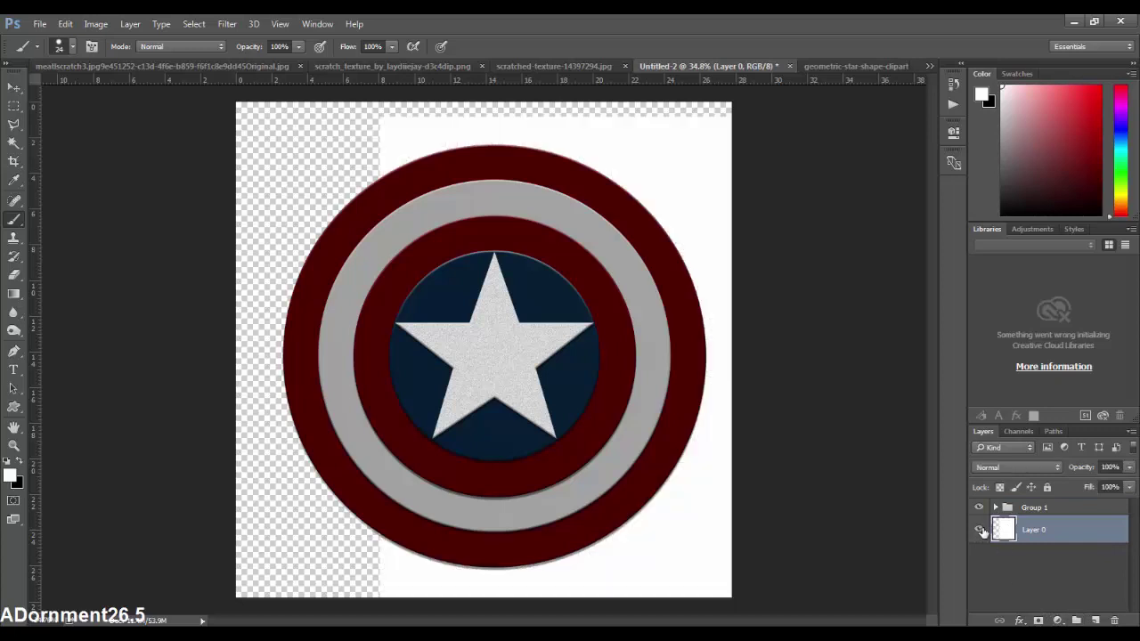
click(14, 87)
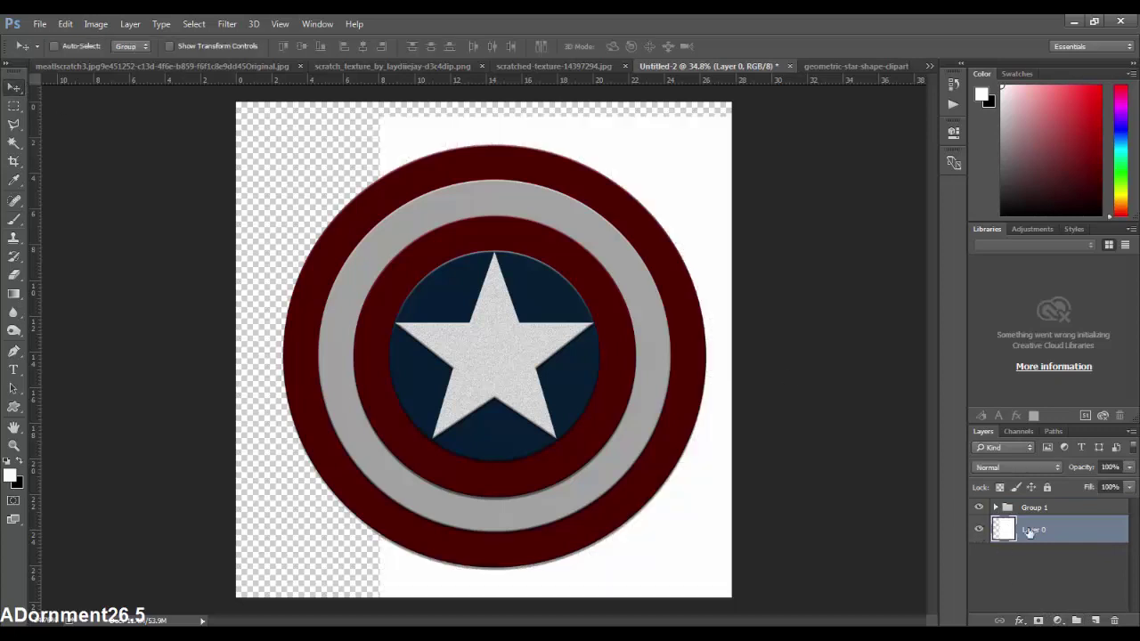
key(Delete)
key(ctrl+g)
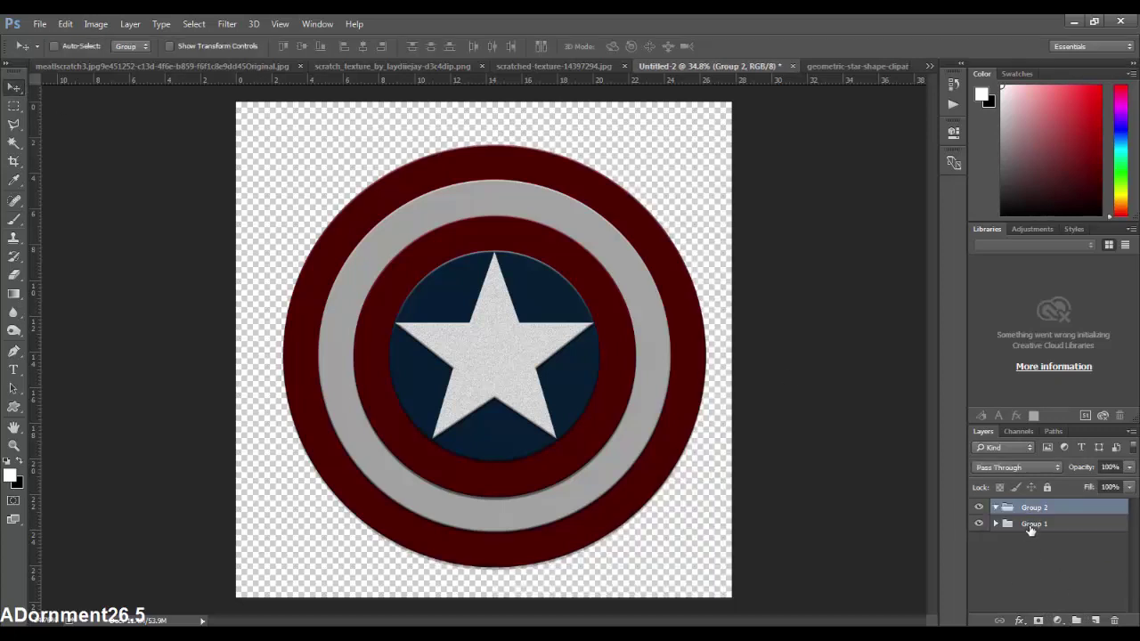
key(ctrl+z)
click(1059, 562)
Add a black Solid Color fill layer beneath Group 1 as the background
click(1057, 621)
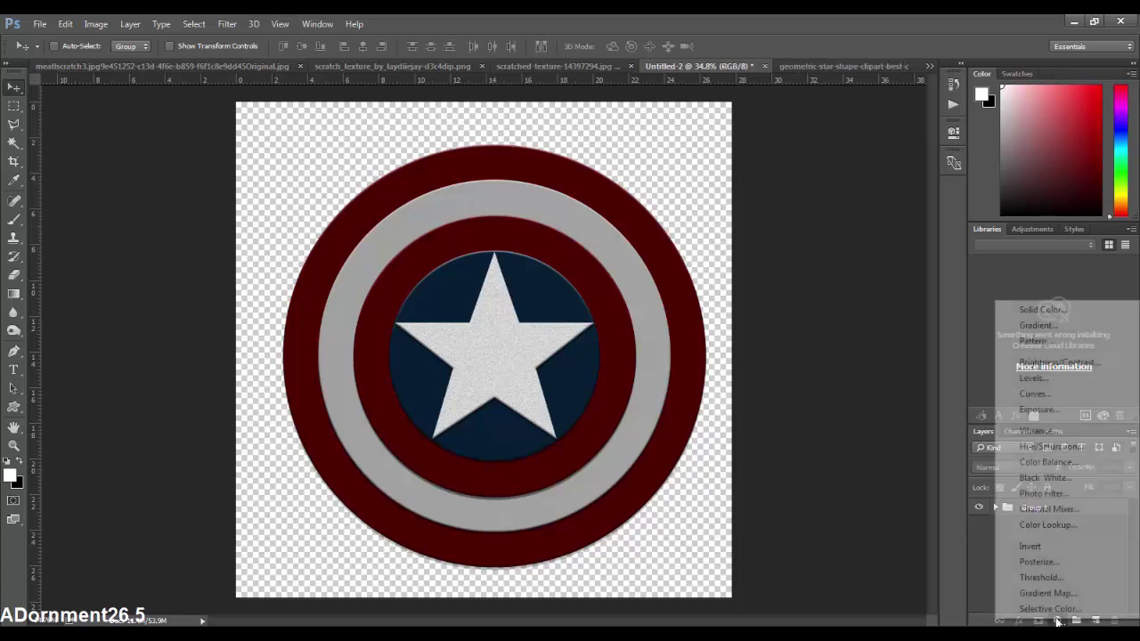
click(1038, 309)
click(391, 347)
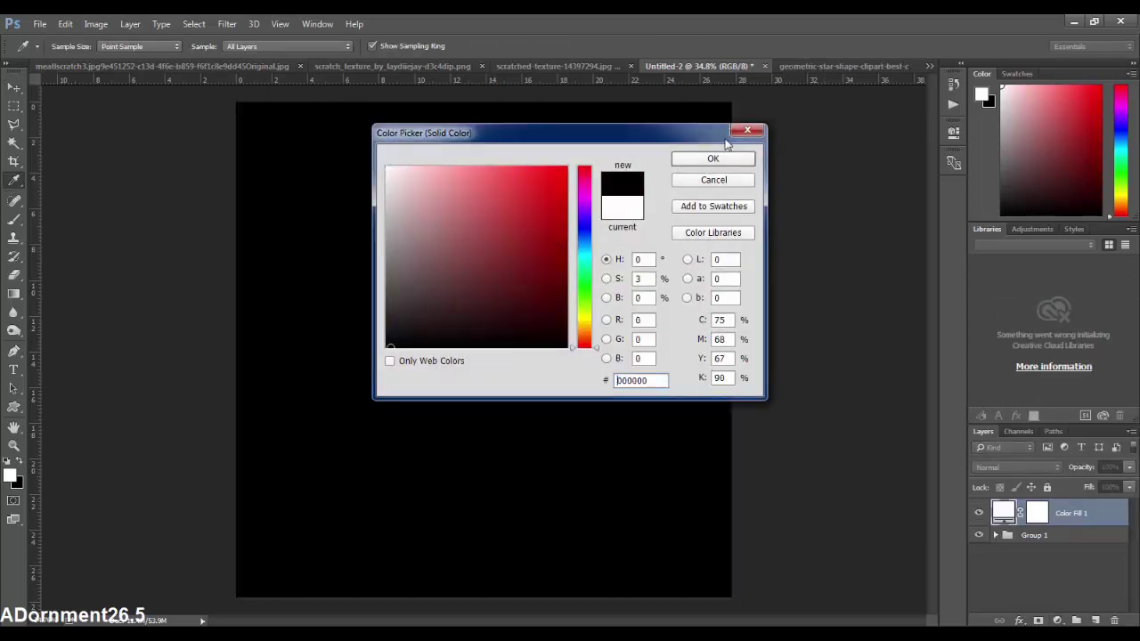
click(712, 159)
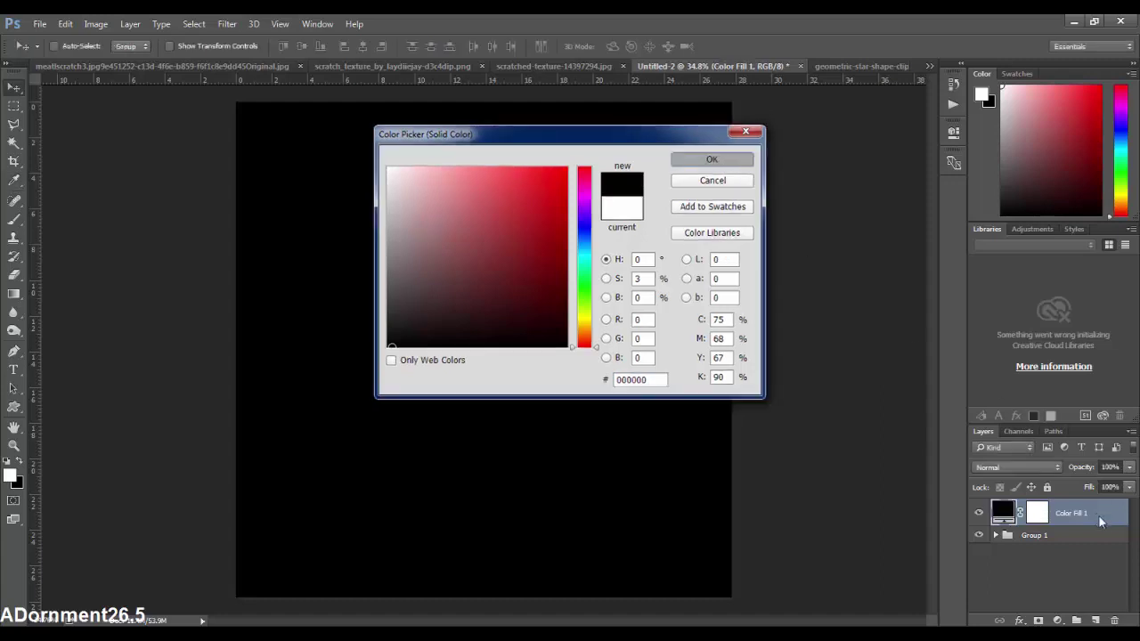
drag(1103, 520, 1099, 552)
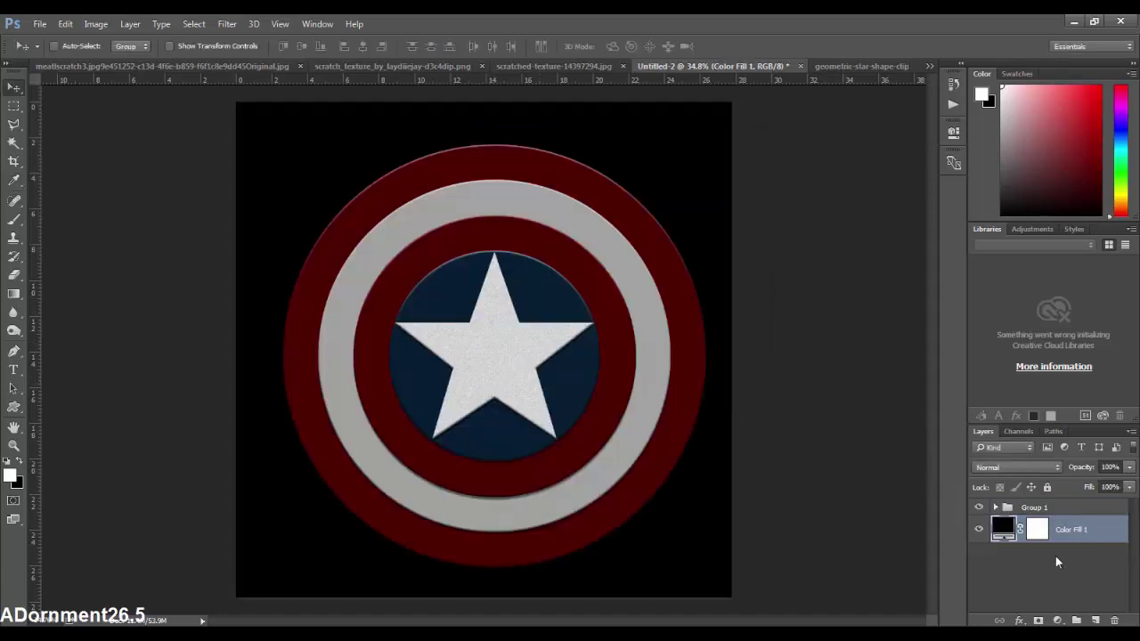
click(1062, 511)
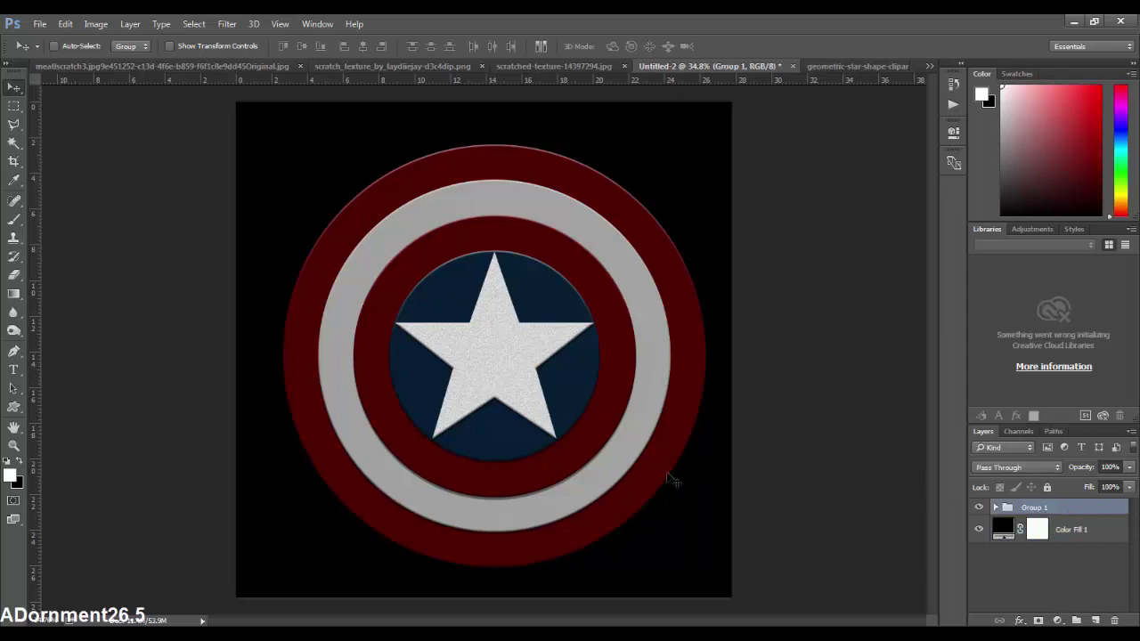
click(14, 294)
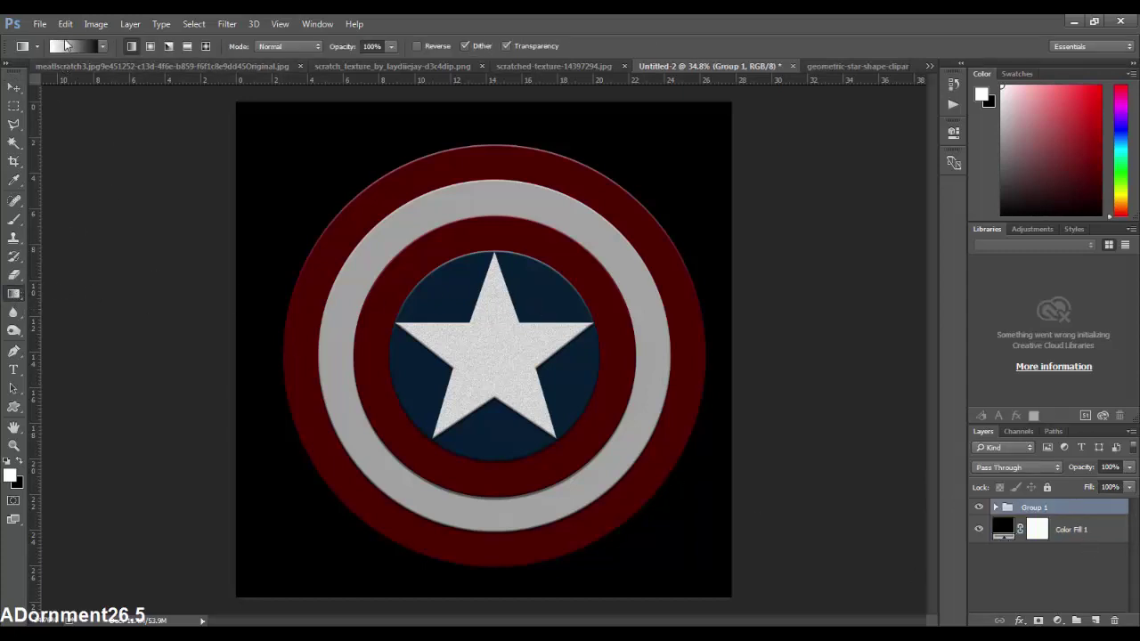
In the Gradient Editor, make the left stop black and add a white stop at location 9
click(64, 46)
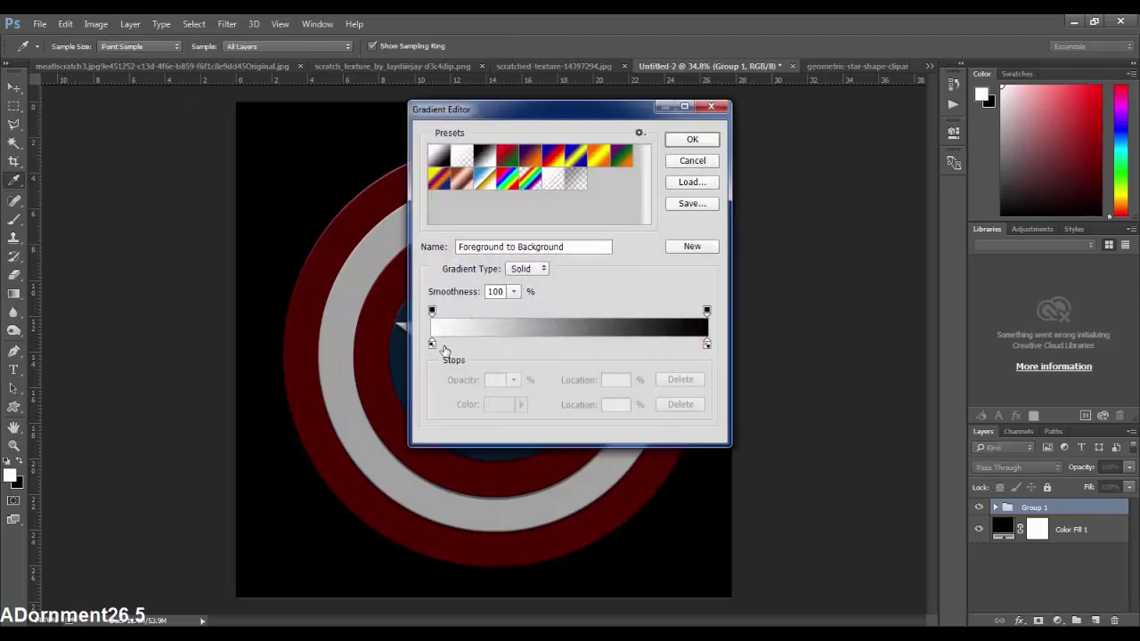
click(433, 344)
click(502, 404)
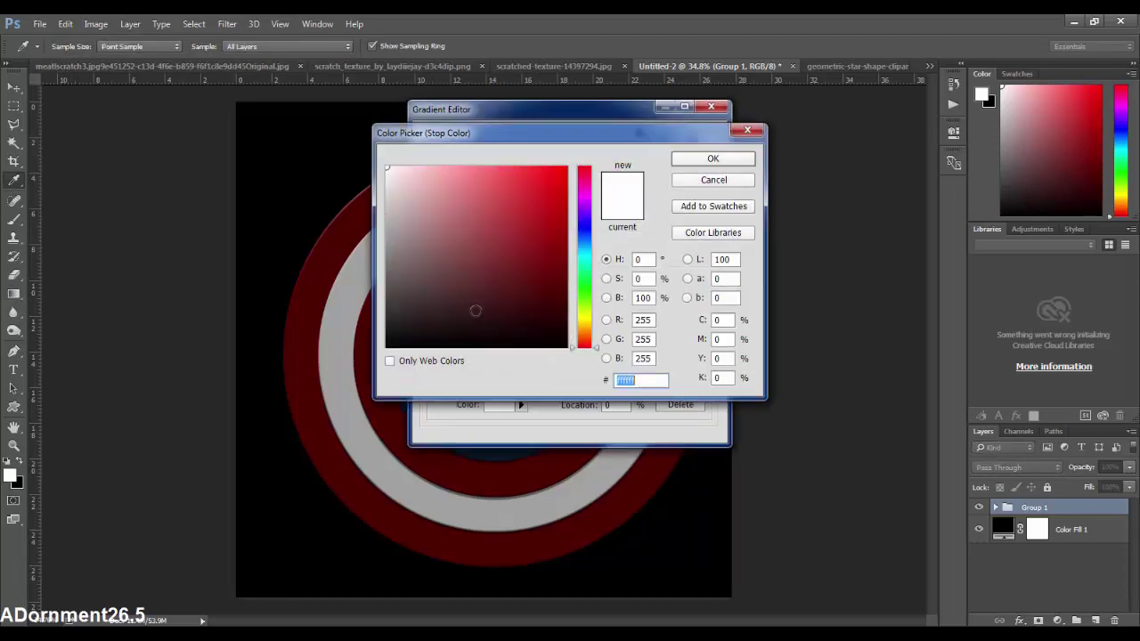
click(334, 139)
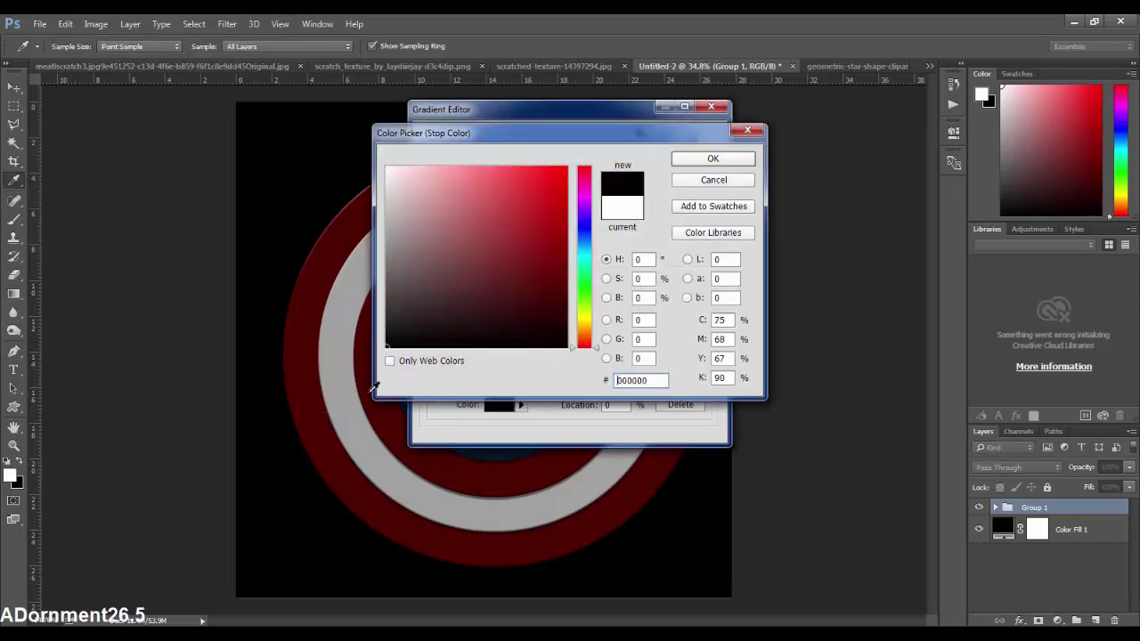
click(713, 158)
click(448, 343)
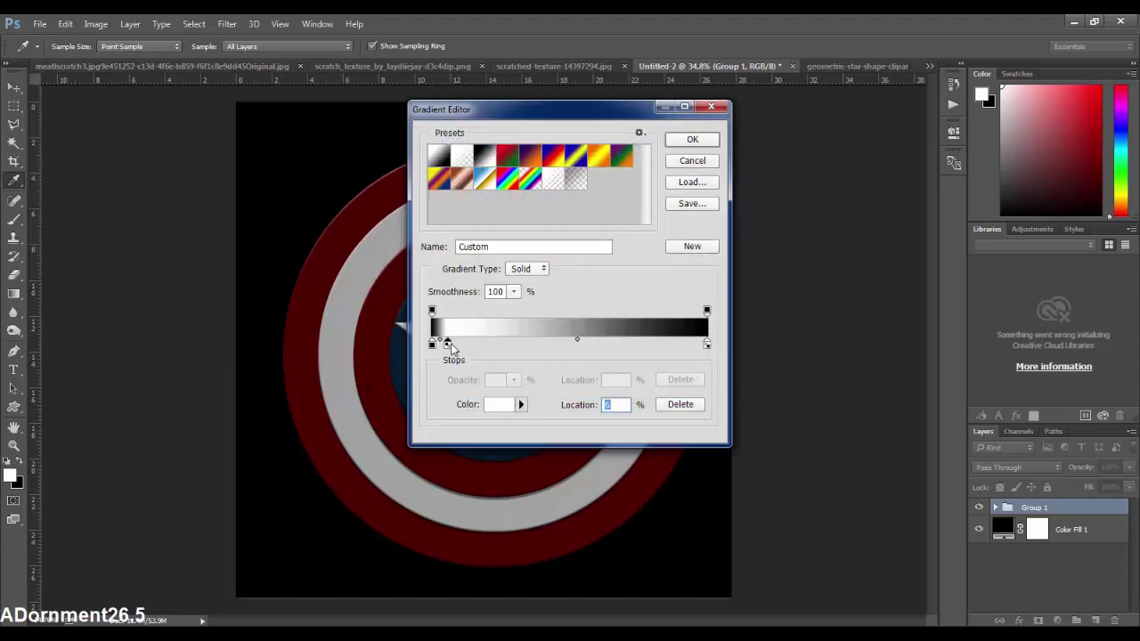
drag(449, 345, 454, 348)
double_click(453, 345)
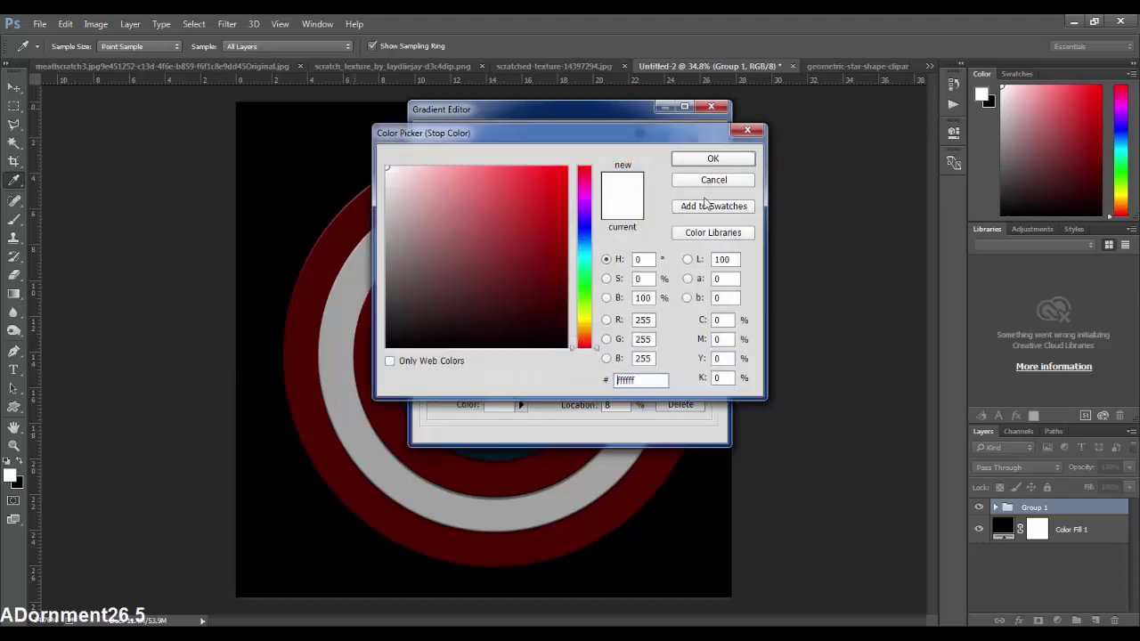
click(740, 162)
drag(454, 345, 457, 345)
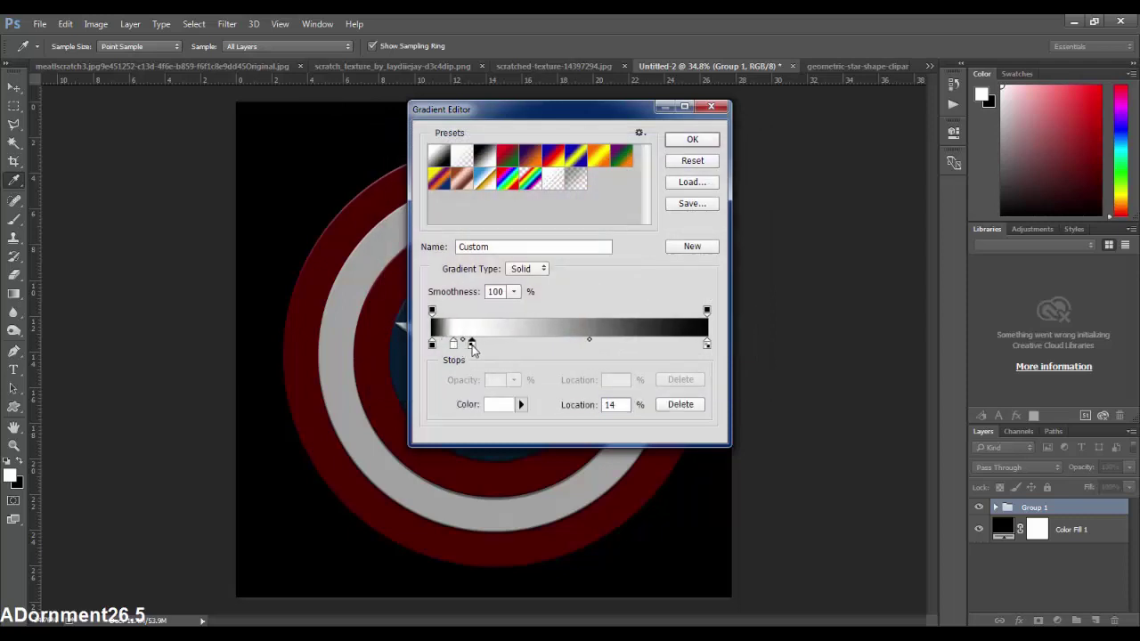
Add alternating black and white stops at locations 17, 34, 45, 53, 65 and 77
click(433, 344)
click(433, 346)
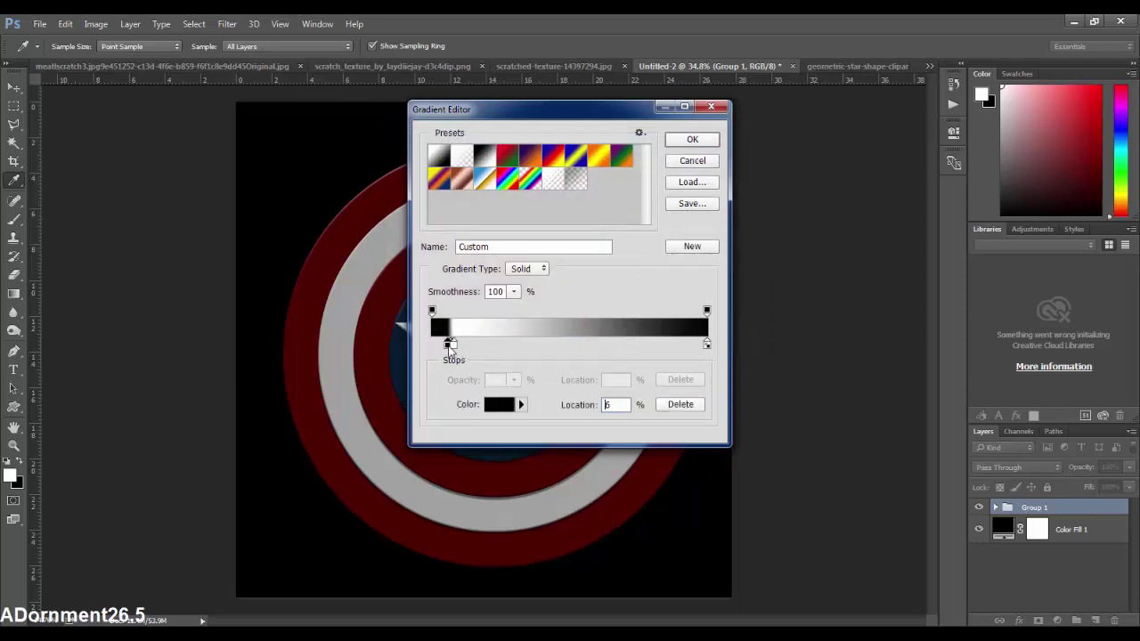
drag(433, 346, 538, 359)
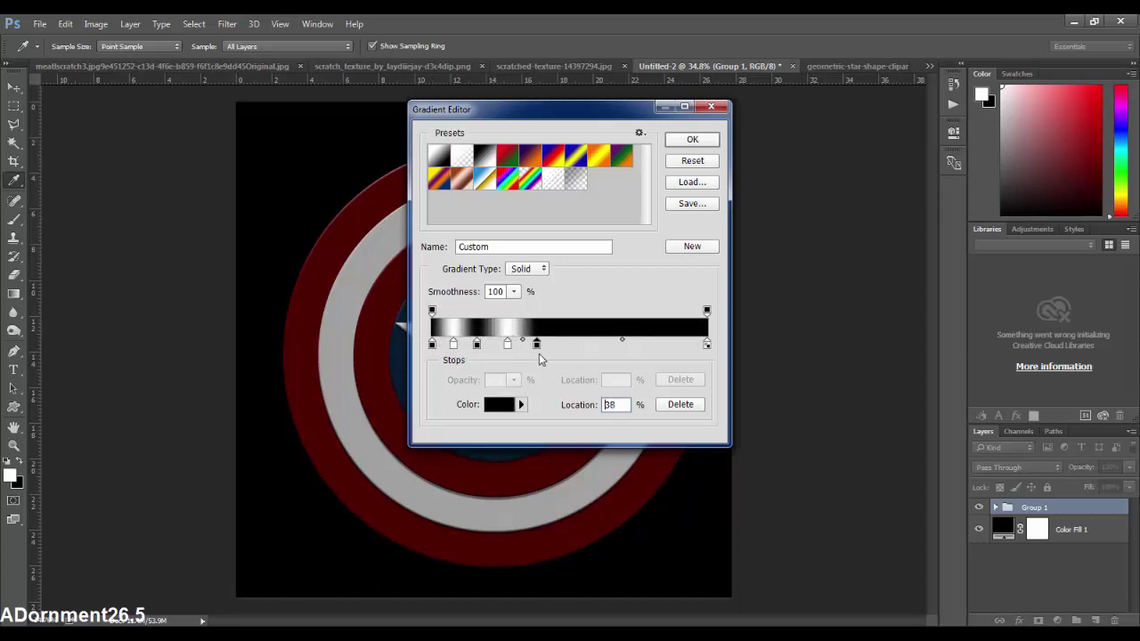
click(529, 346)
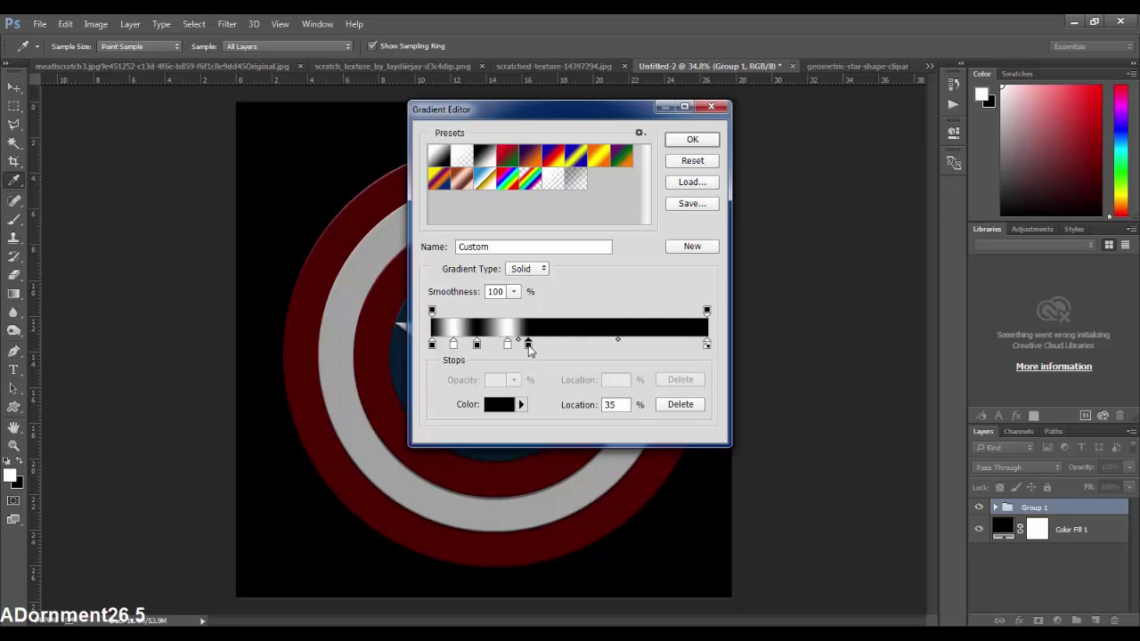
drag(530, 347, 690, 347)
click(508, 347)
click(527, 346)
click(554, 346)
click(579, 347)
click(612, 346)
Move stops to locations 90 and 18, then accept the custom black-and-white gradient
key(Down)
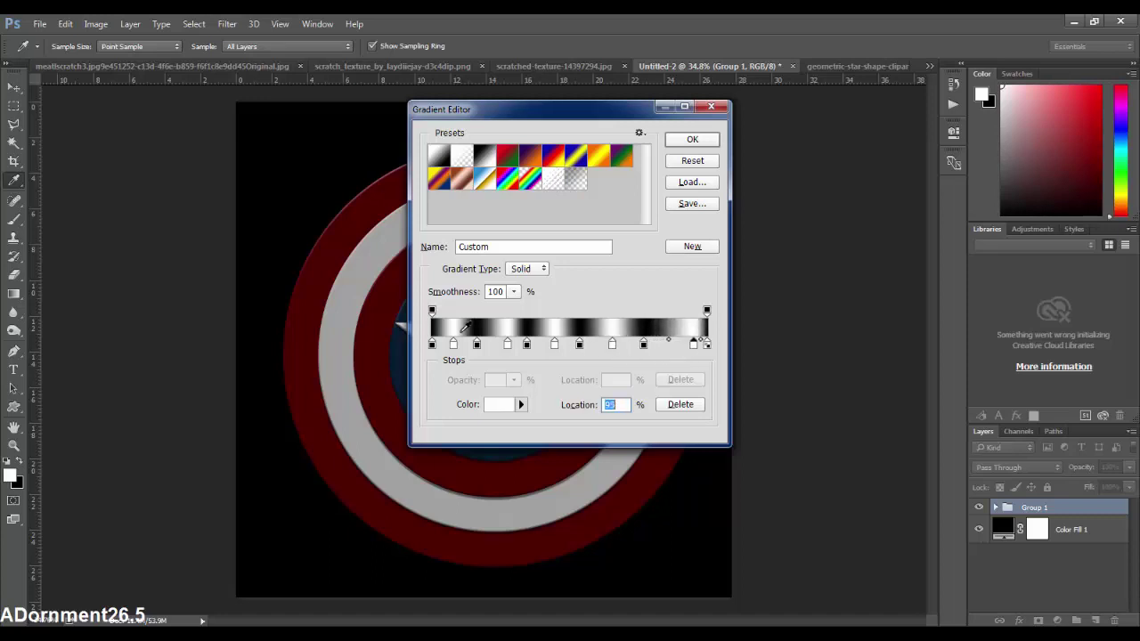
key(Down)
key(Down)
key(Down)
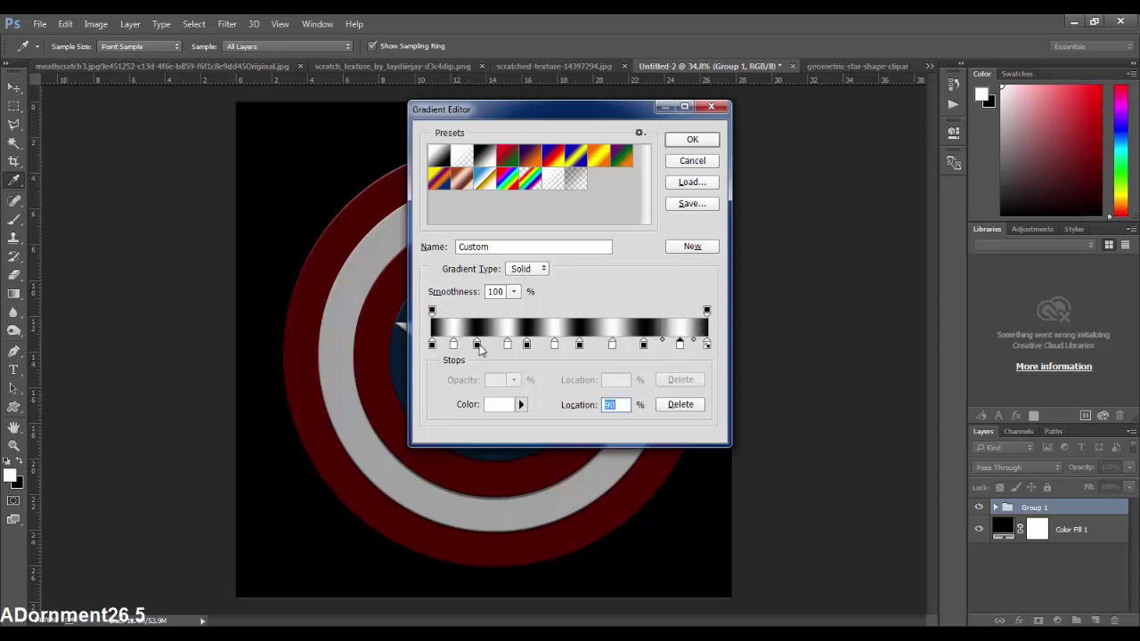
drag(480, 347, 483, 348)
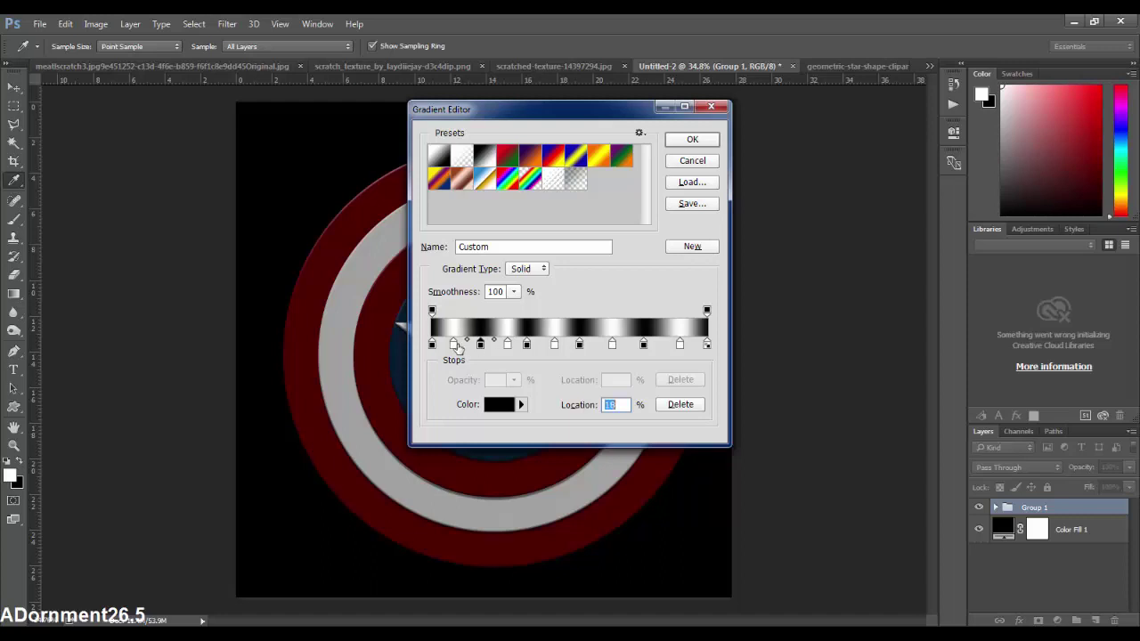
click(454, 344)
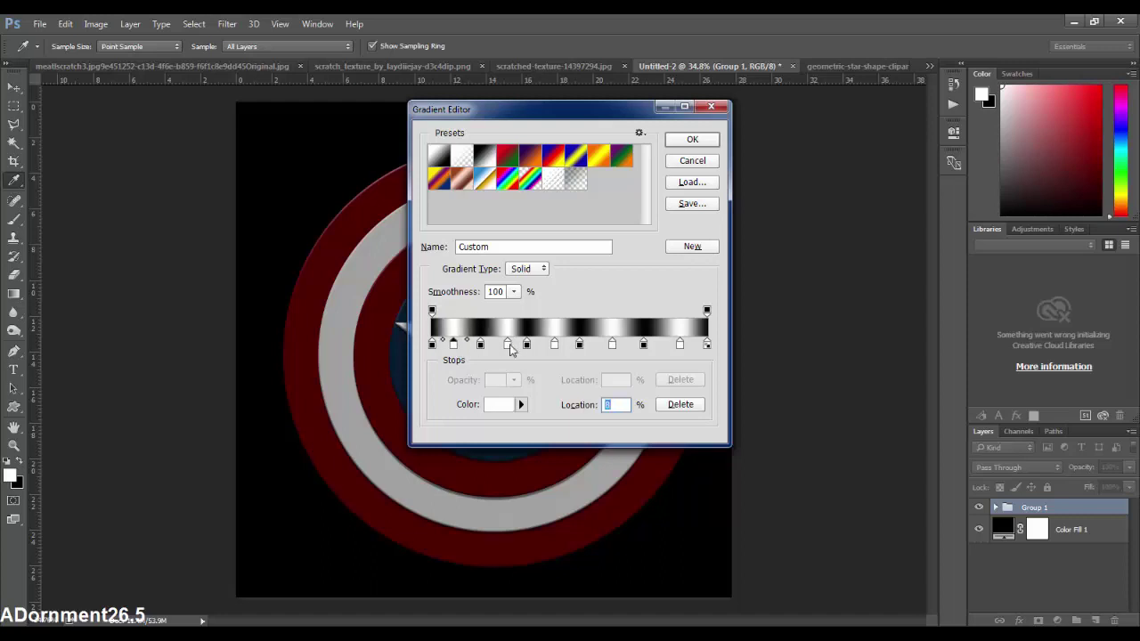
click(505, 348)
click(692, 141)
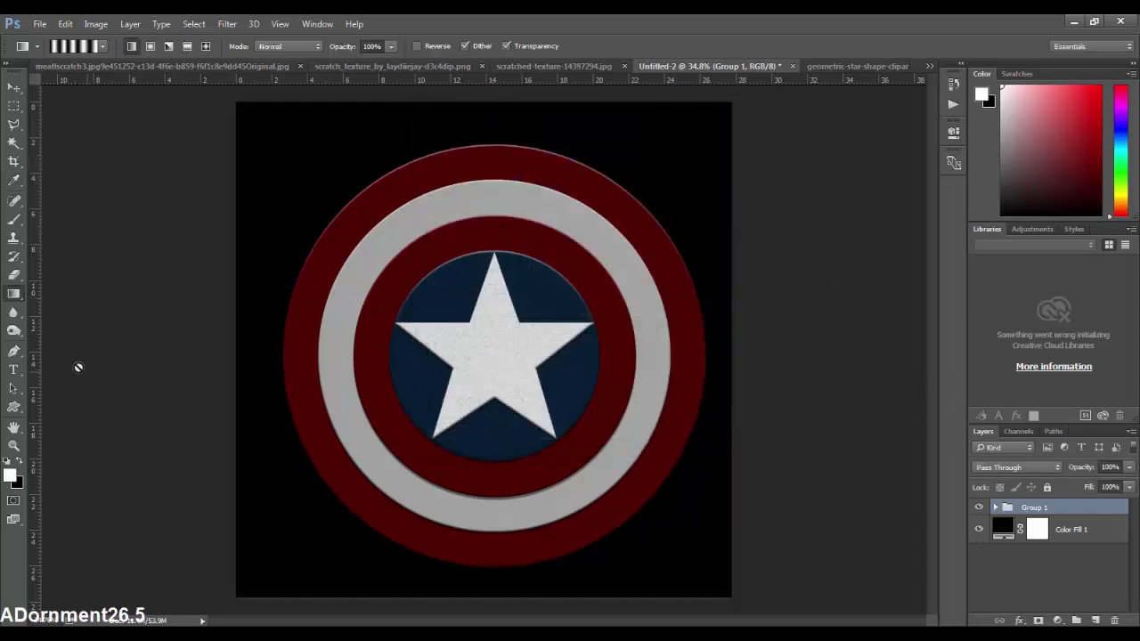
On a new Layer 5, draw an angle gradient from the star centre, blended Multiply at 58% opacity
key(ctrl+shift+alt+n)
click(168, 46)
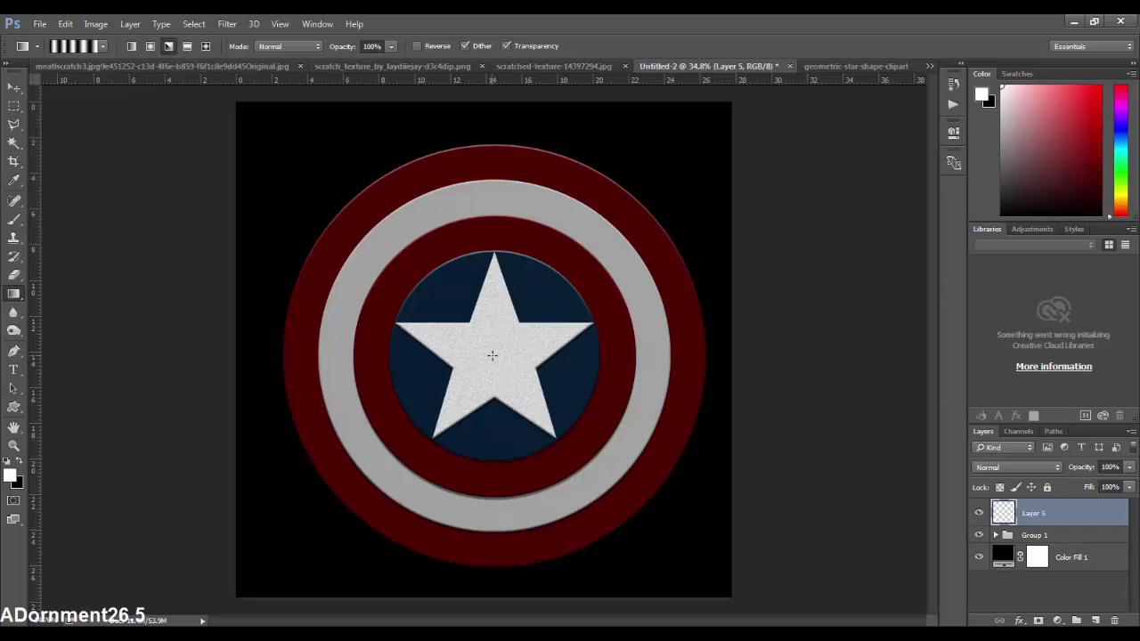
drag(519, 357, 704, 373)
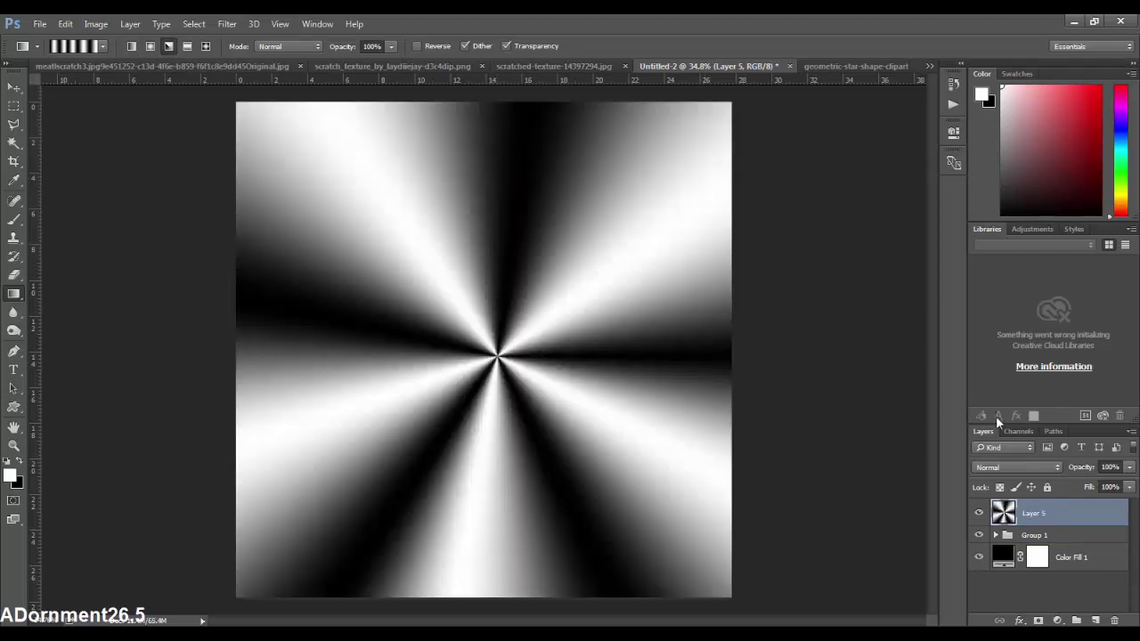
click(1010, 465)
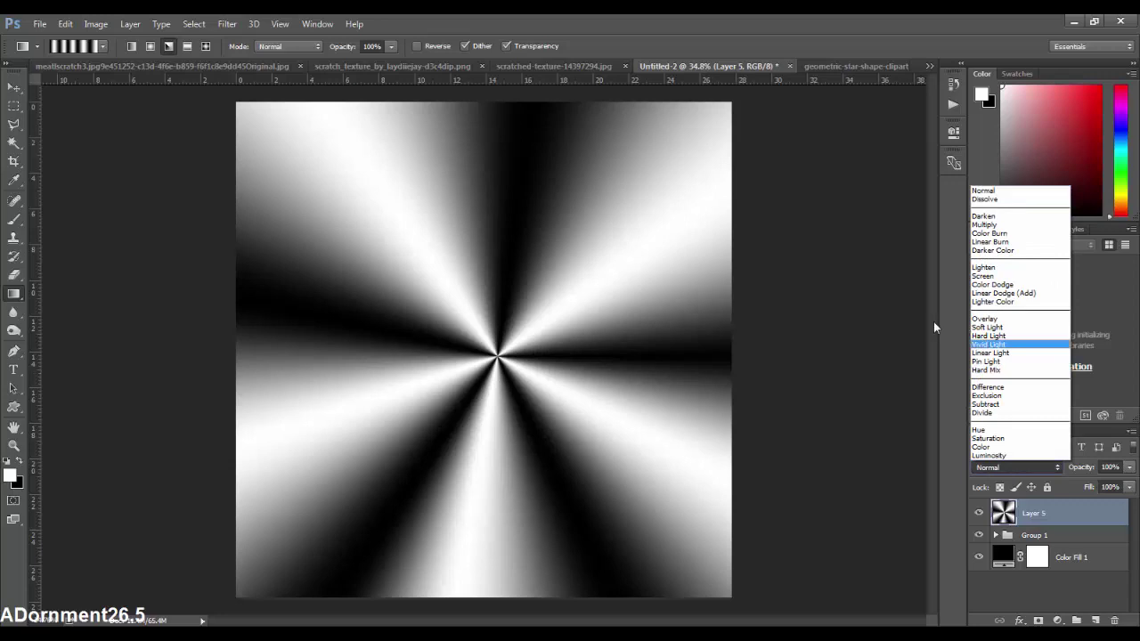
click(988, 220)
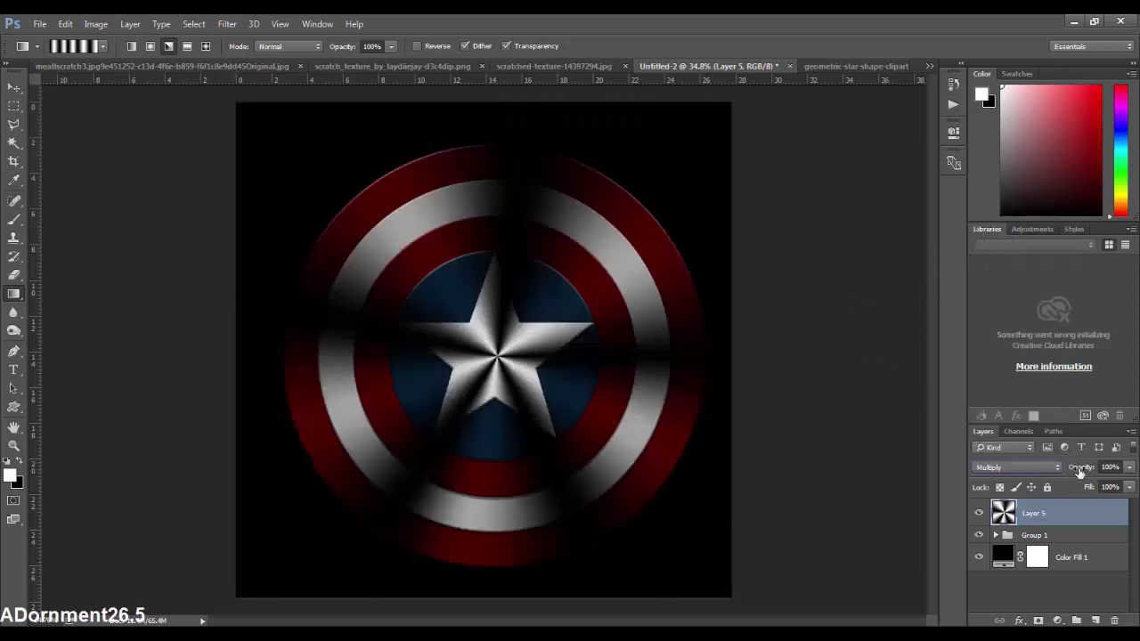
drag(1085, 470, 1065, 475)
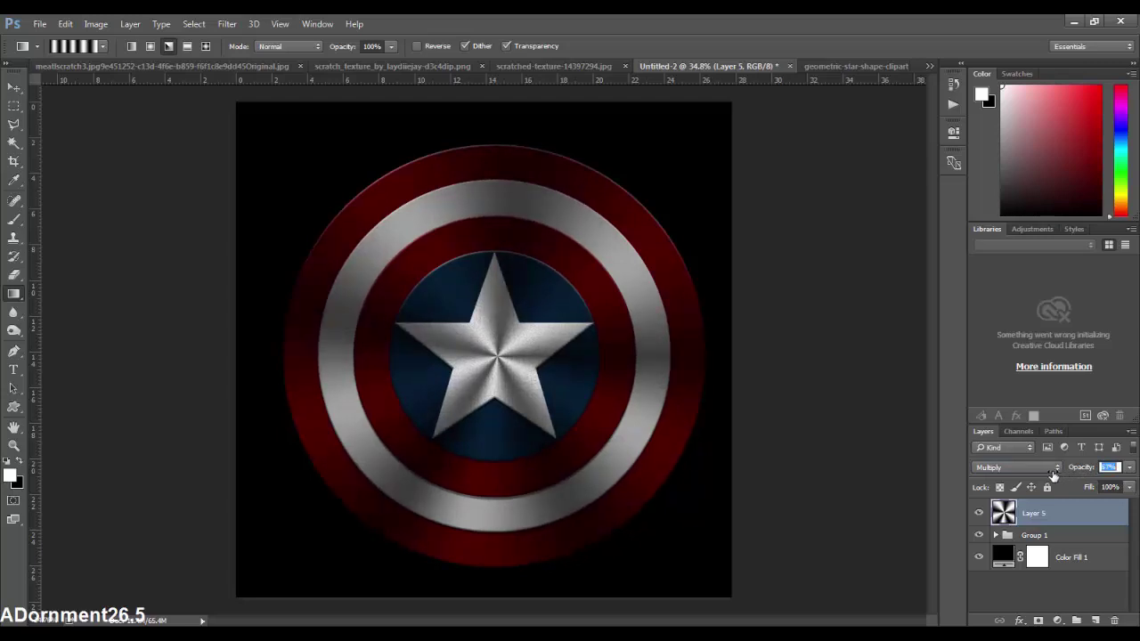
drag(1053, 474, 1055, 476)
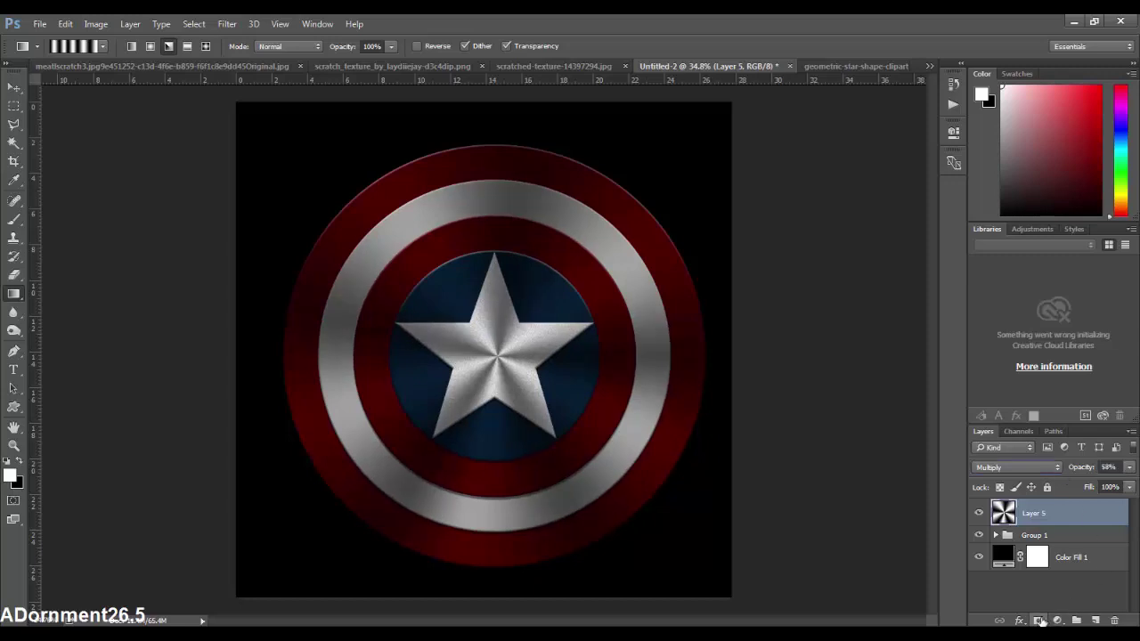
Add a mask to Layer 5 and set a black brush: 281 px, 7% flow, 0% hardness
click(1039, 620)
scroll(524, 328, up, 3)
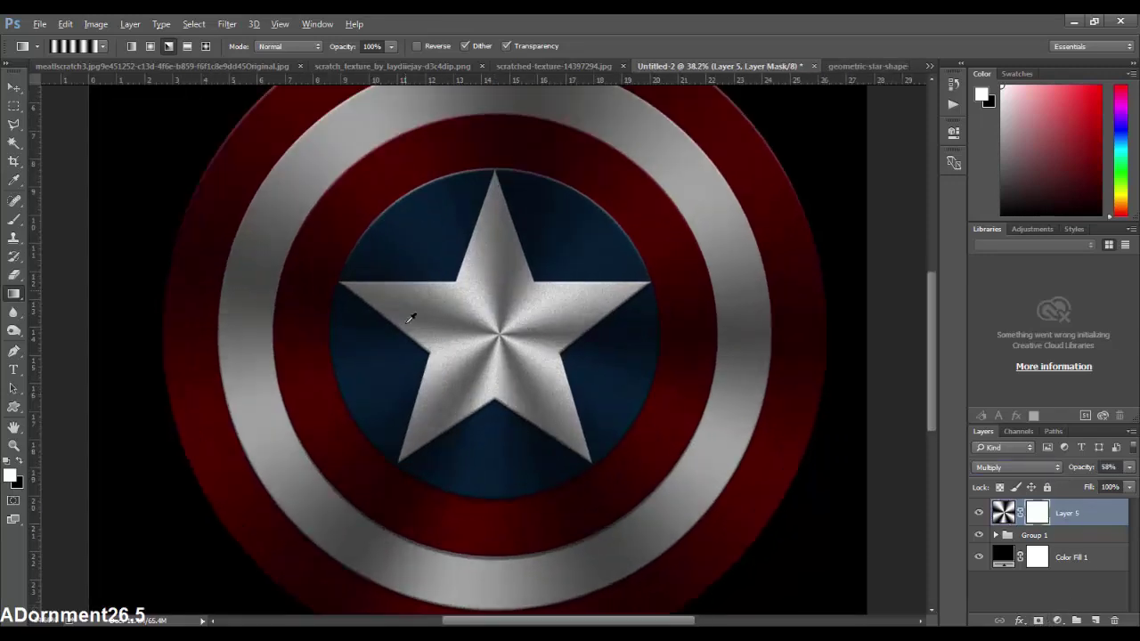
scroll(413, 315, up, 3)
key(b)
scroll(236, 335, up, 1)
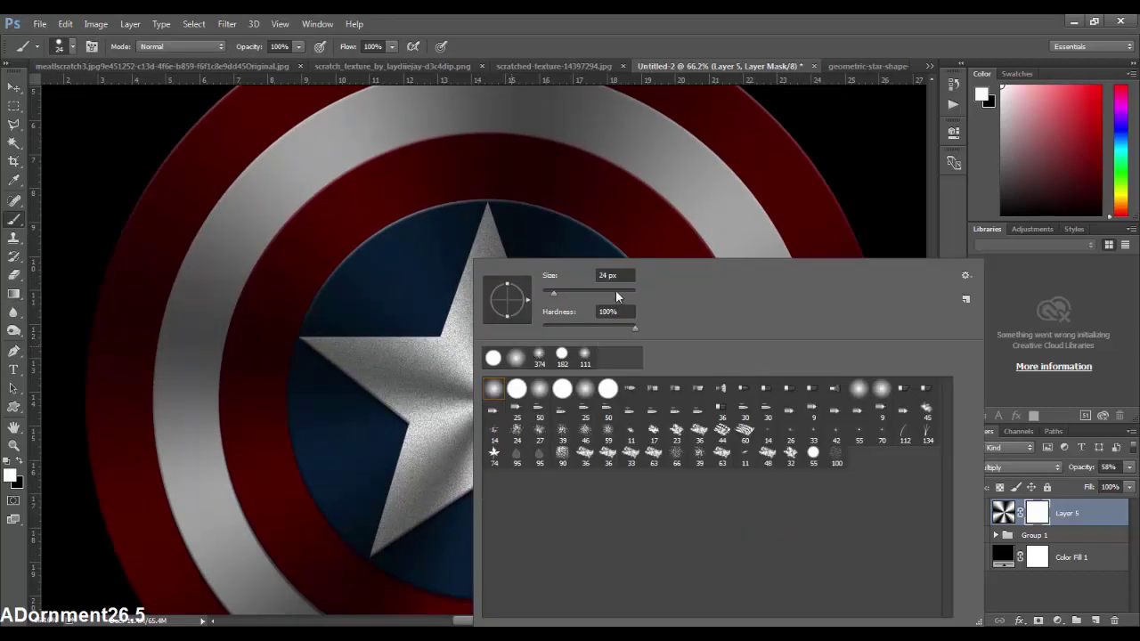
click(615, 293)
key(Return)
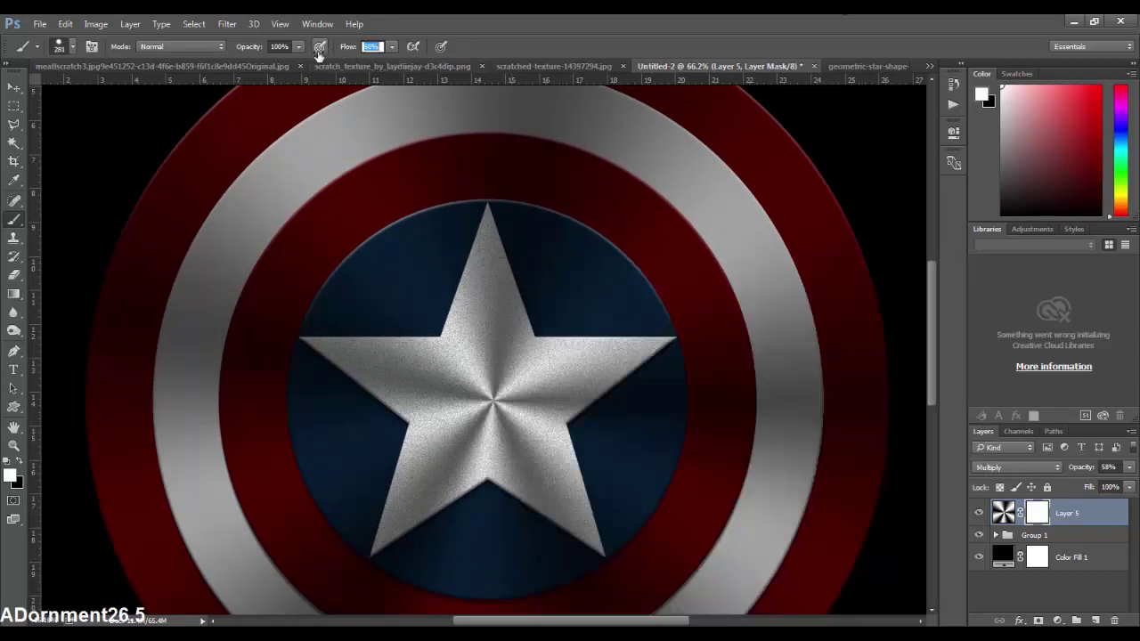
text(34)
text(7)
key(Return)
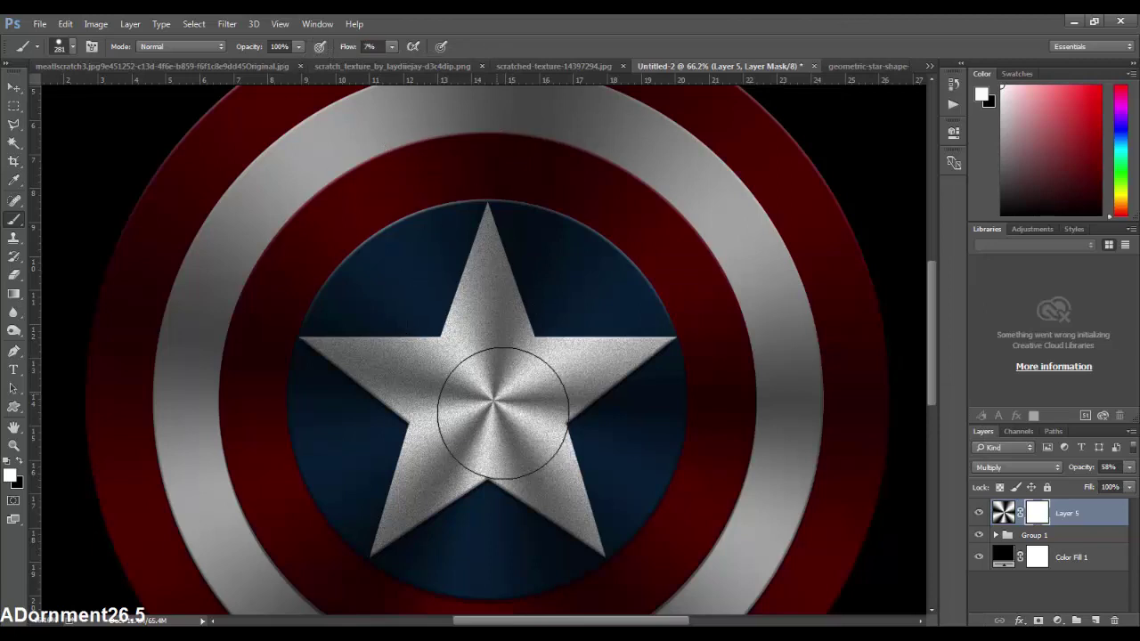
key(x)
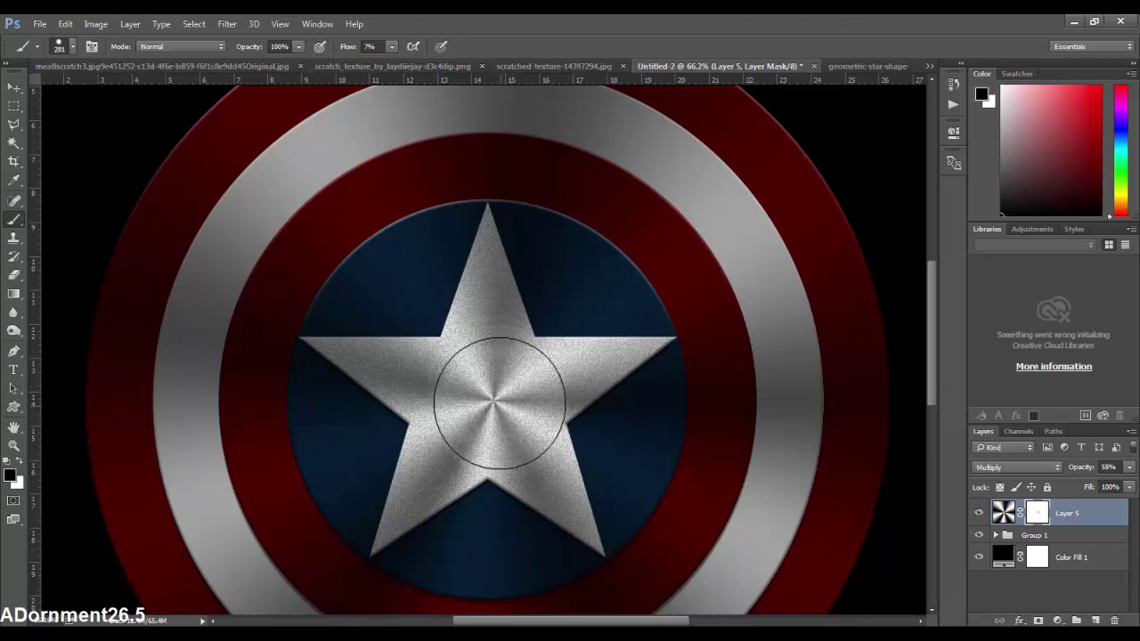
right_click(549, 330)
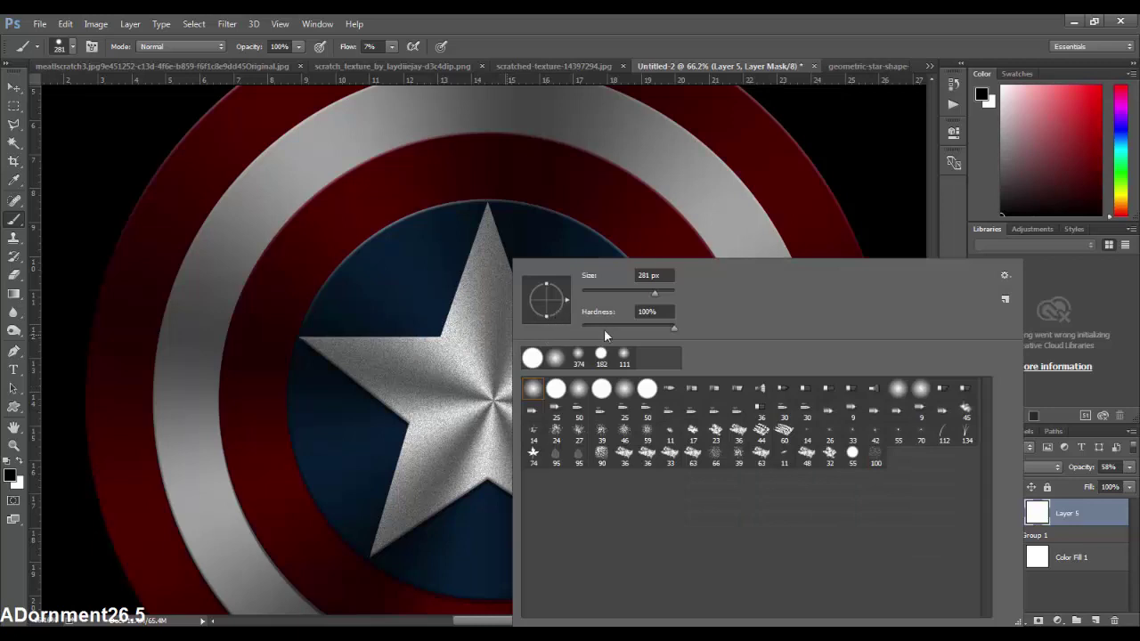
drag(605, 330, 584, 326)
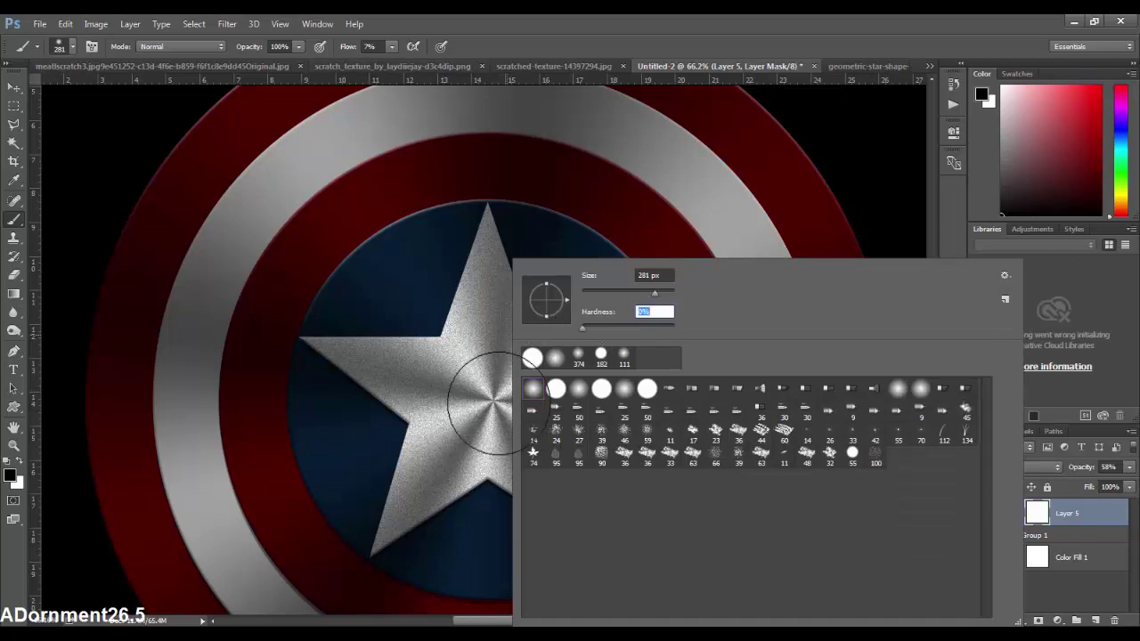
key(Return)
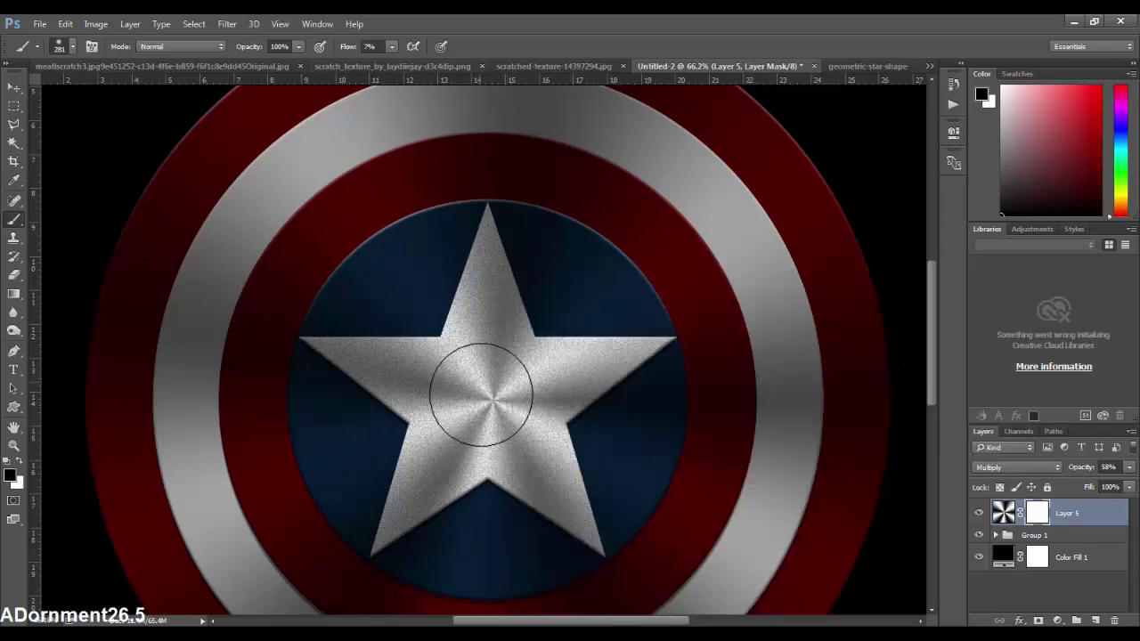
Paint the mask over the star centre to soften the sheen, shrinking the brush to 100 px
mouse_move(481, 393)
mouse_down()
mouse_move(502, 412)
mouse_move(529, 395)
mouse_move(497, 365)
mouse_up()
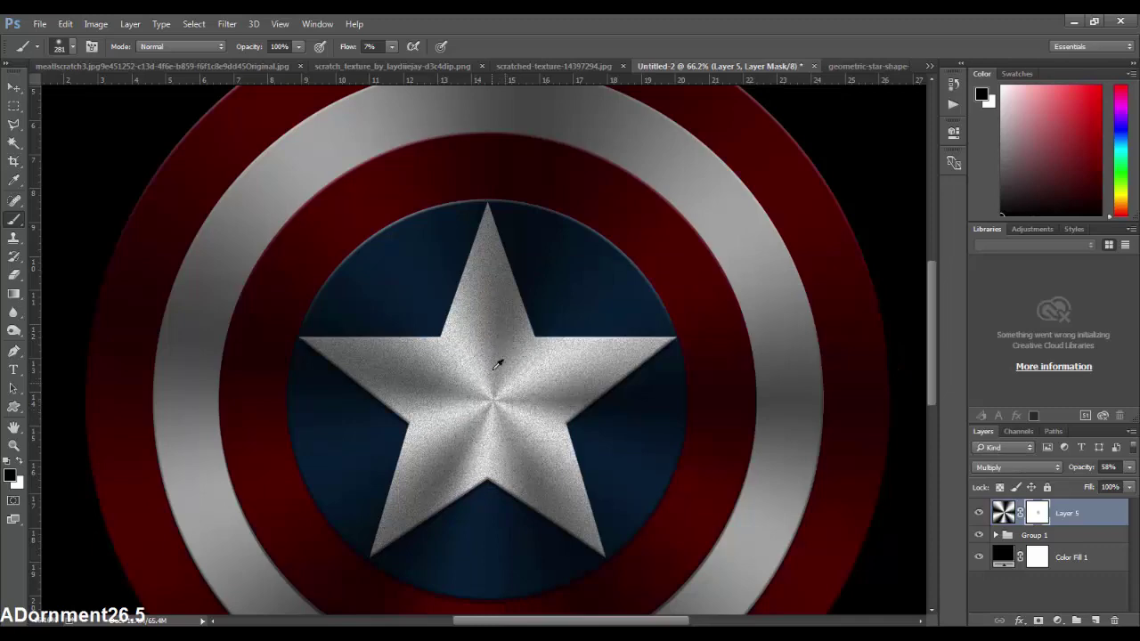
key(ctrl+0)
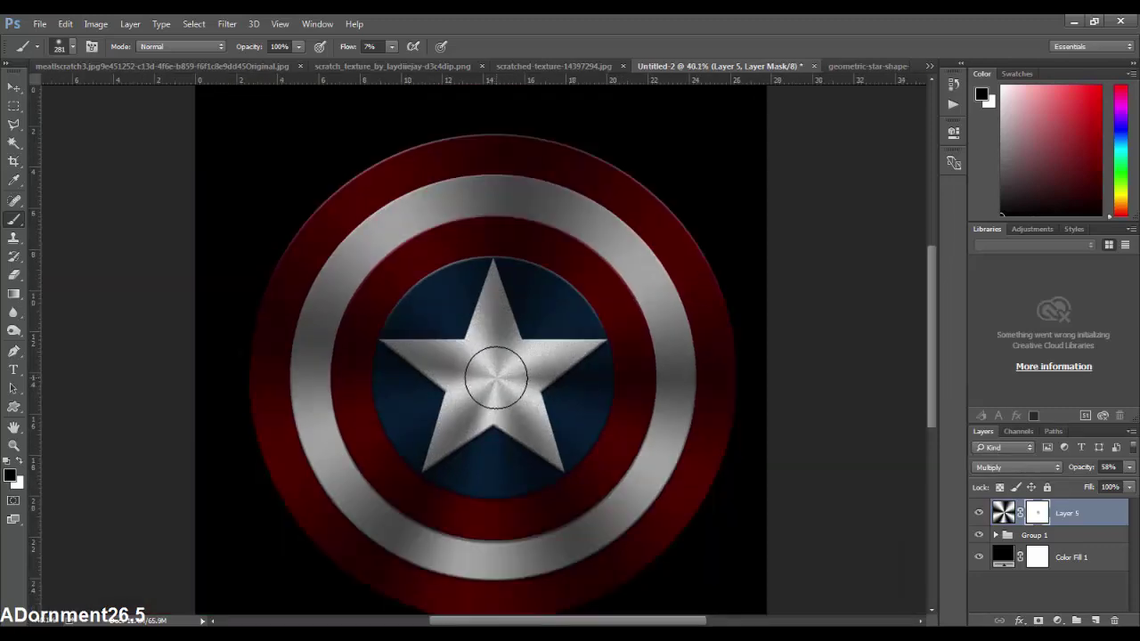
scroll(496, 379, up, 2)
scroll(496, 379, up, 2)
scroll(499, 379, up, 2)
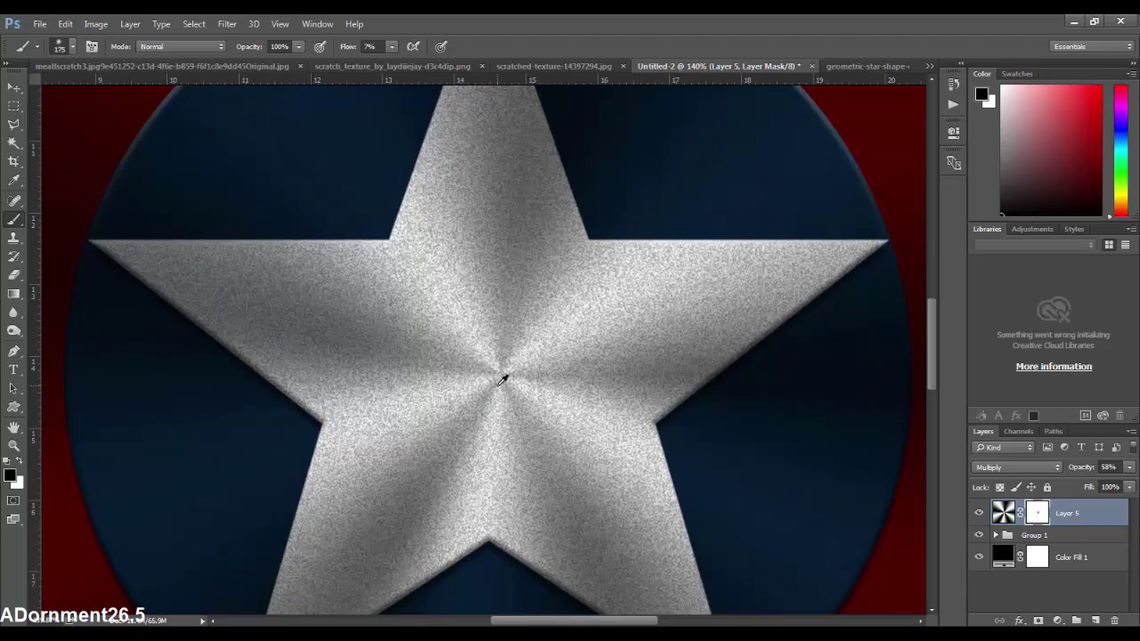
key(bracketleft)
key(bracketleft)
key(bracketleft)
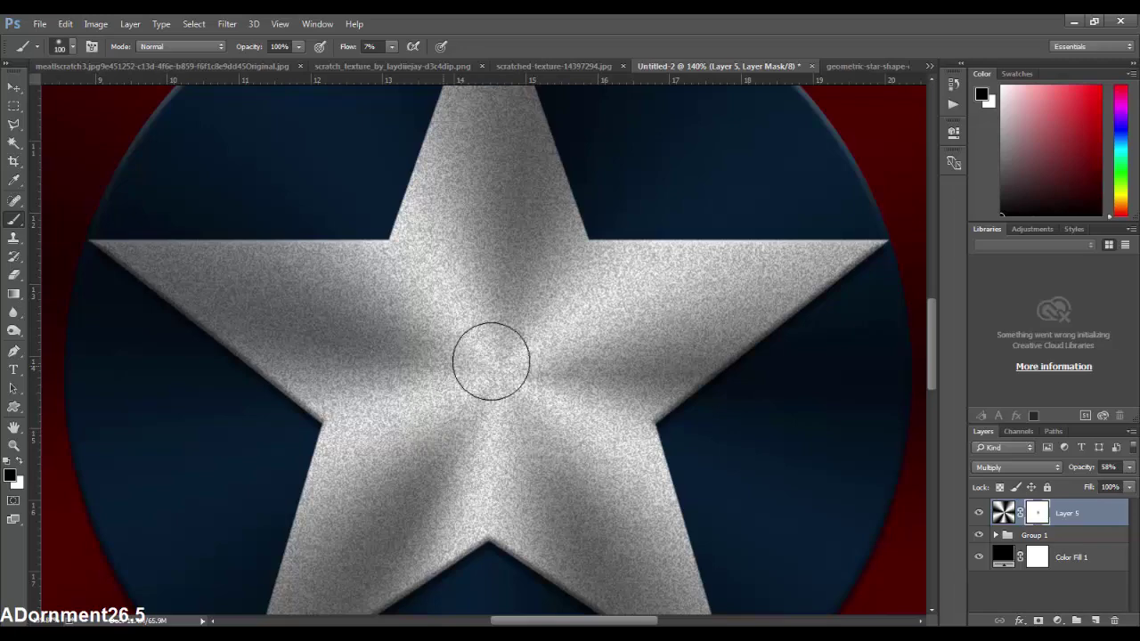
scroll(570, 351, down, 2)
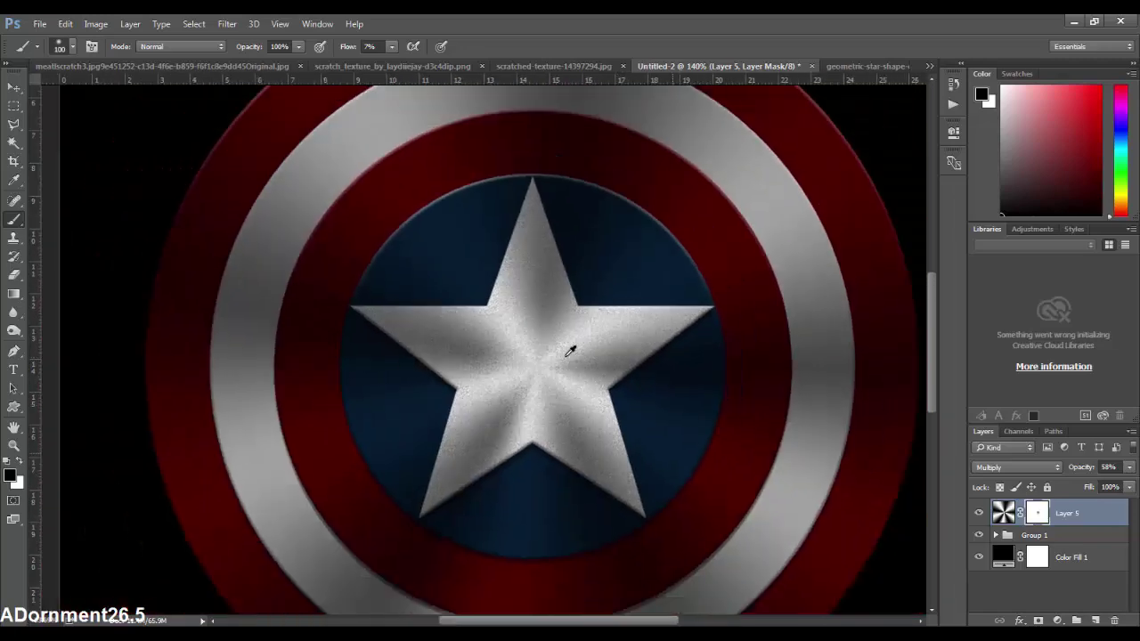
scroll(570, 350, down, 2)
scroll(570, 350, down, 2)
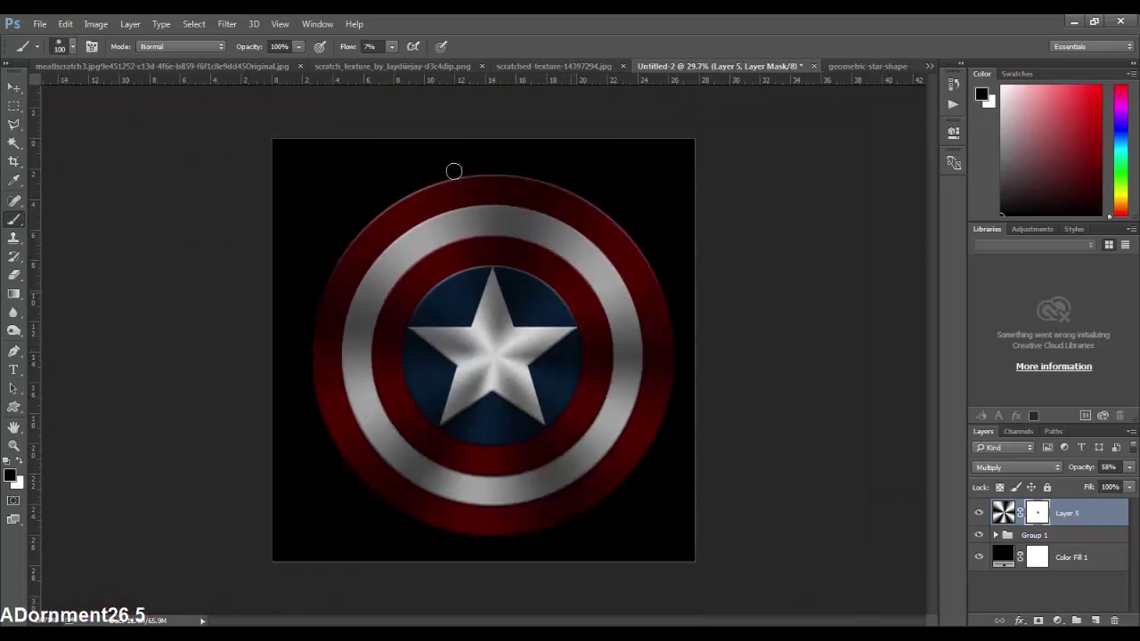
Bring the metal scratch texture into the shield document as Layer 6, below Layer 5
click(225, 65)
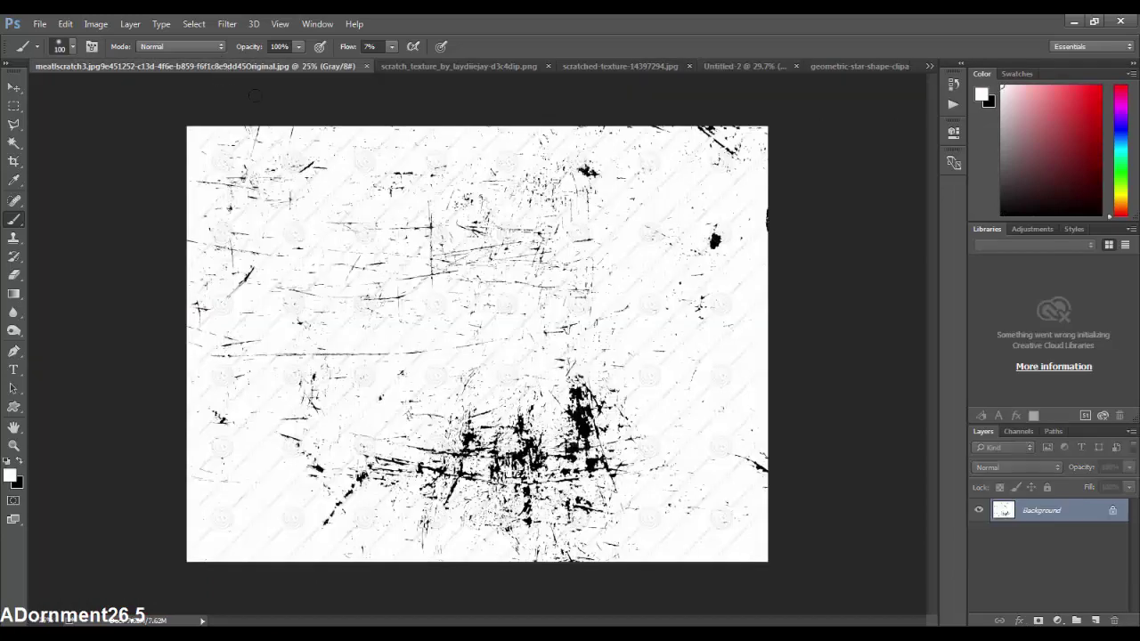
key(v)
drag(462, 376, 730, 69)
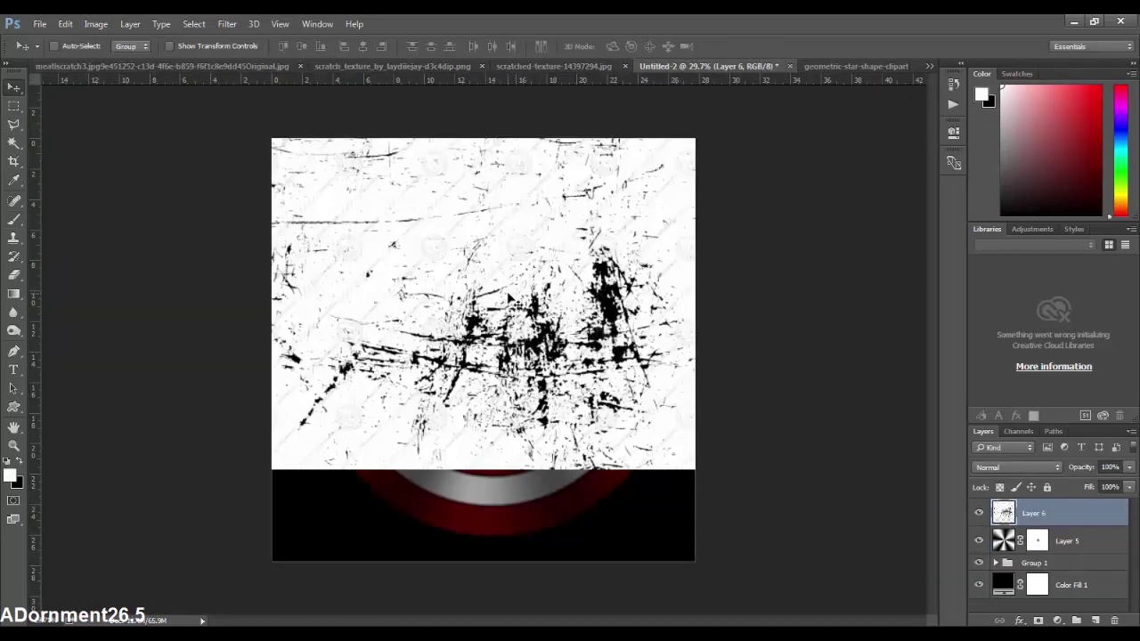
mouse_move(730, 70)
mouse_down()
mouse_move(531, 326)
mouse_move(541, 405)
mouse_up()
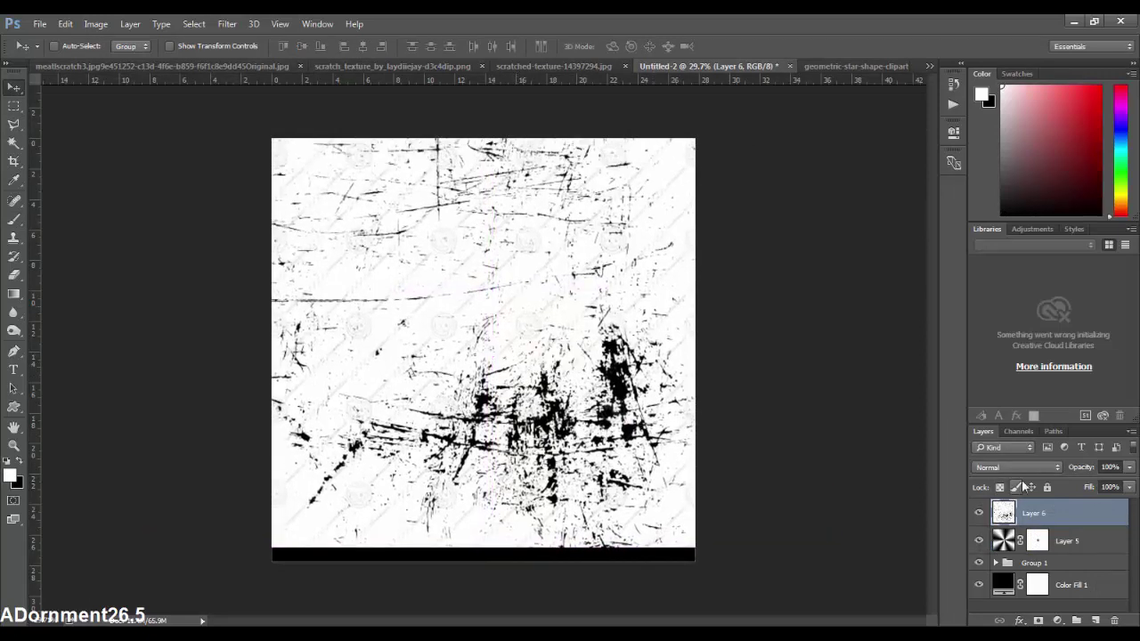
mouse_move(1056, 535)
mouse_down()
mouse_move(1063, 541)
mouse_move(1046, 499)
mouse_up()
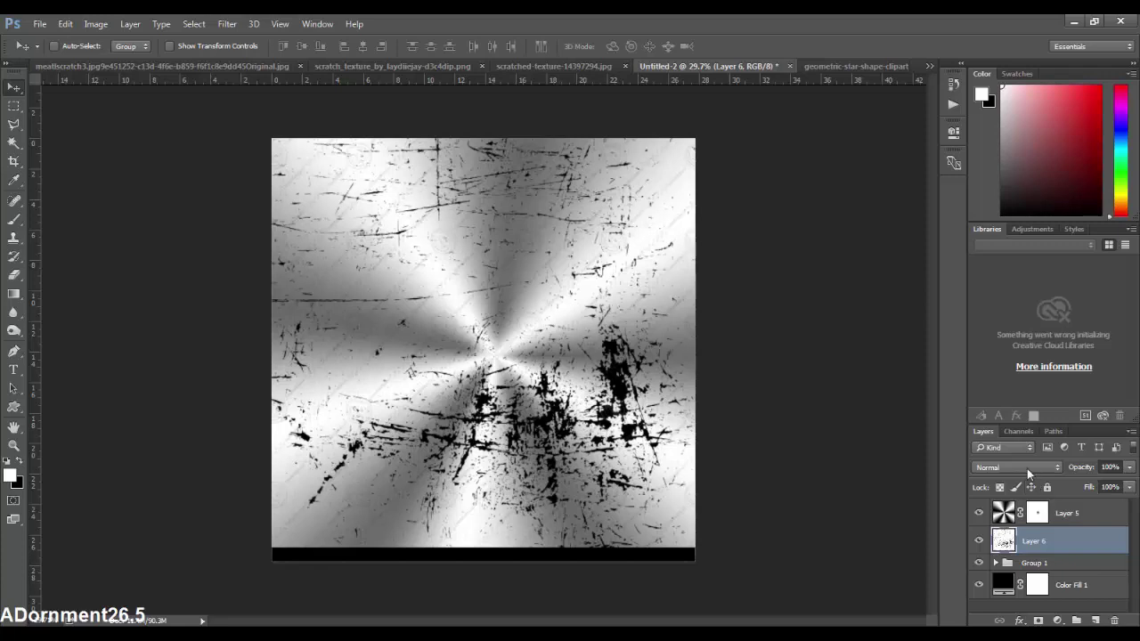
Blend the scratch texture Multiply at 35% opacity and position it over the shield
click(1027, 468)
click(998, 228)
drag(591, 413, 593, 439)
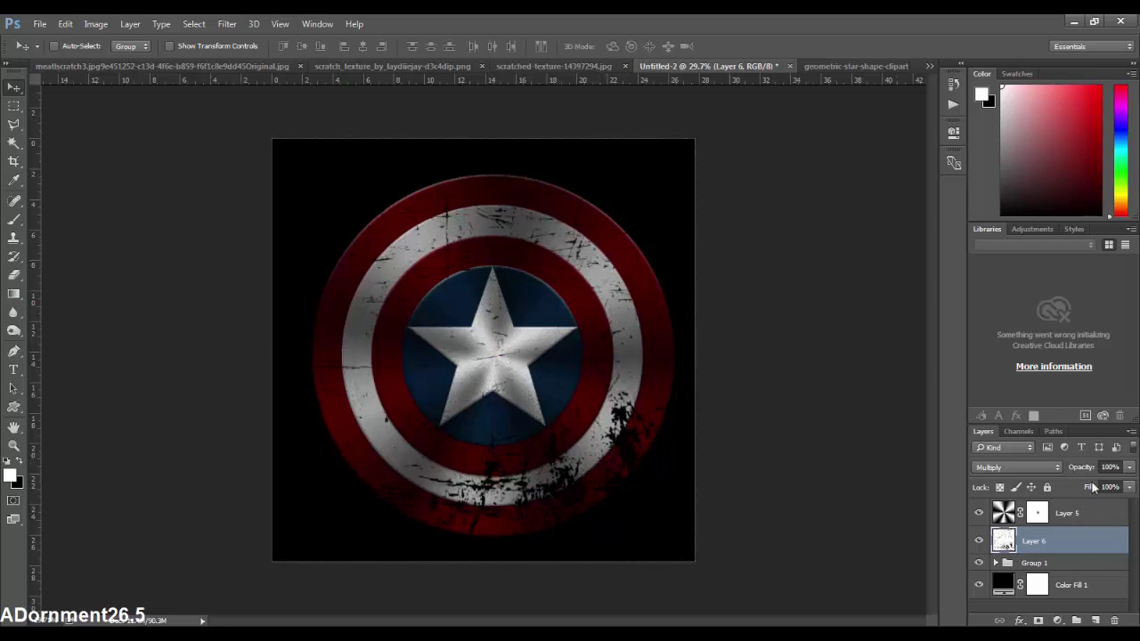
drag(1088, 473, 1048, 475)
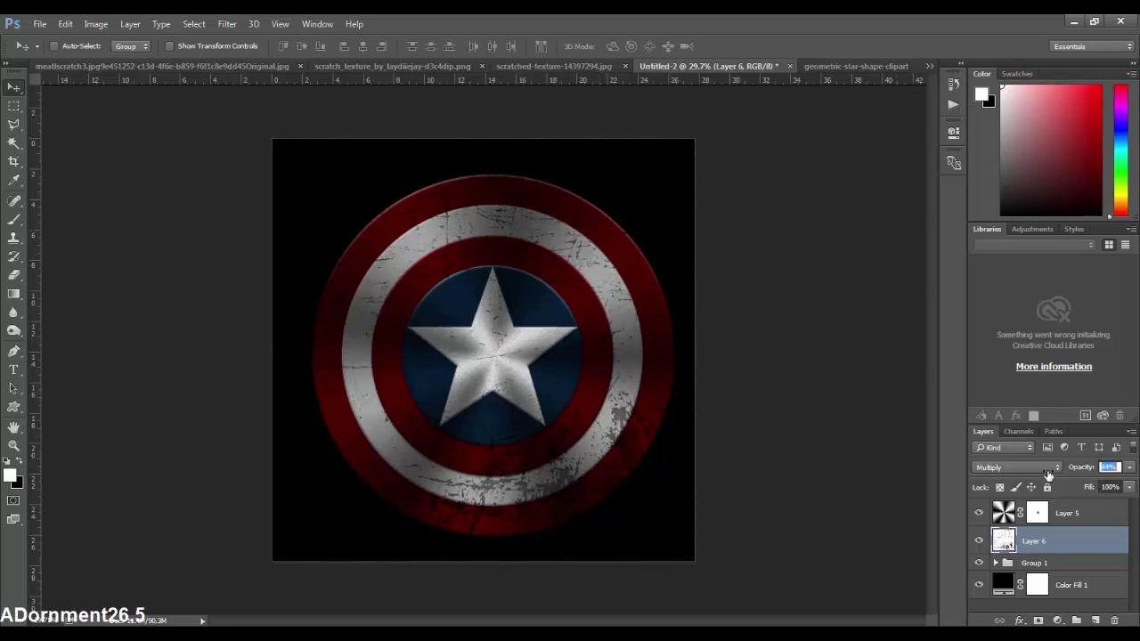
drag(559, 422, 577, 440)
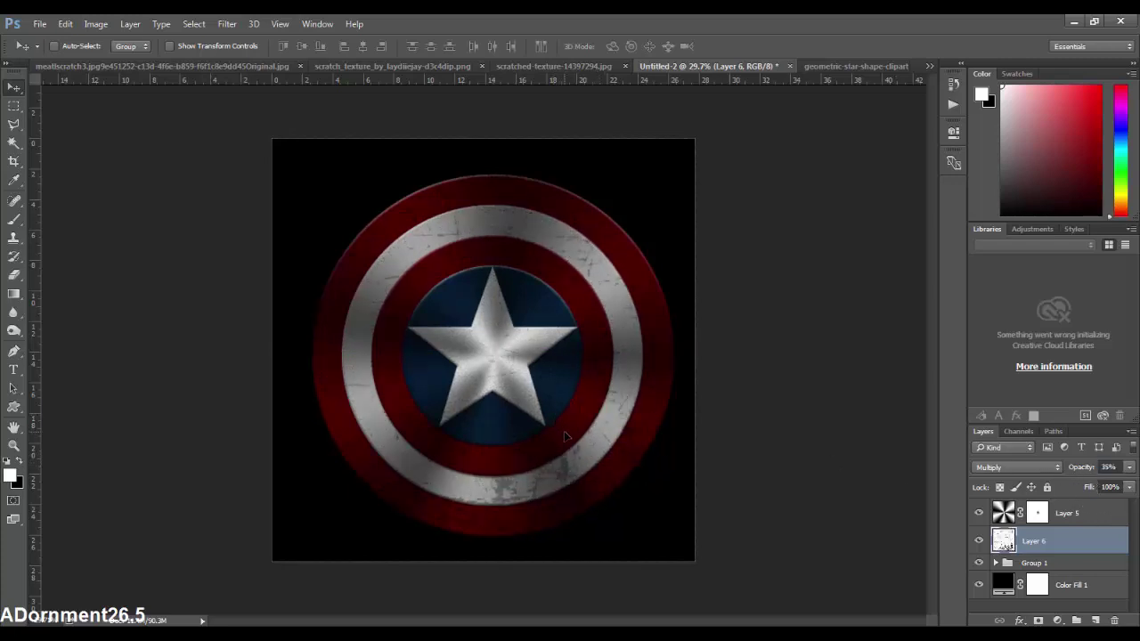
key(ctrl)
key(ctrl+t)
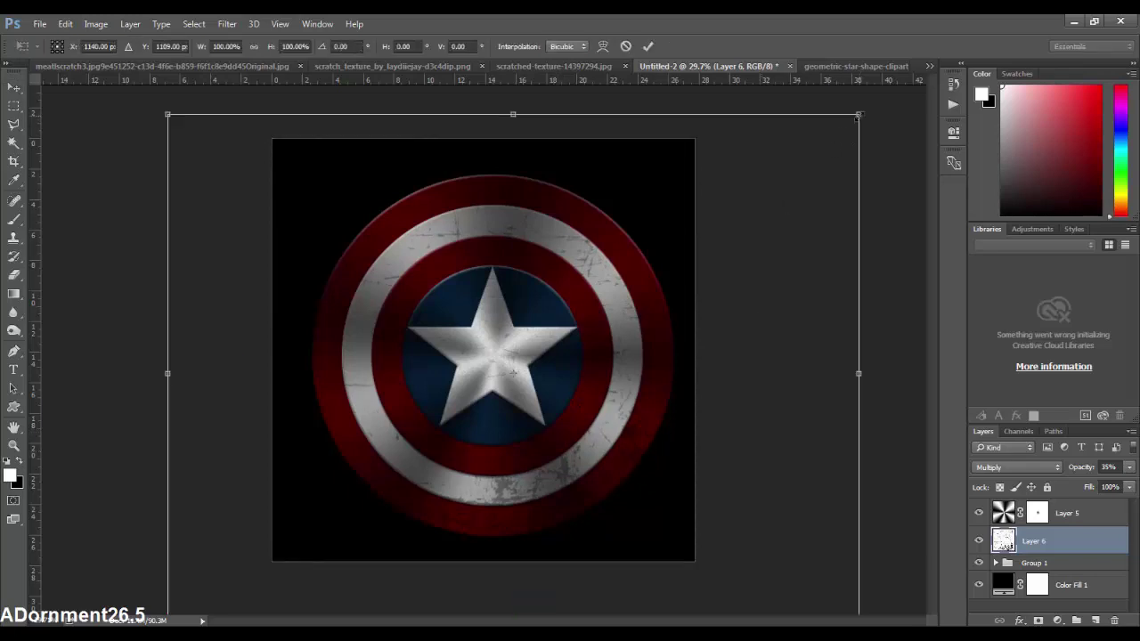
Enlarge the scratch texture to about 134% and switch it to Overlay at 28% opacity
drag(858, 115, 797, 392)
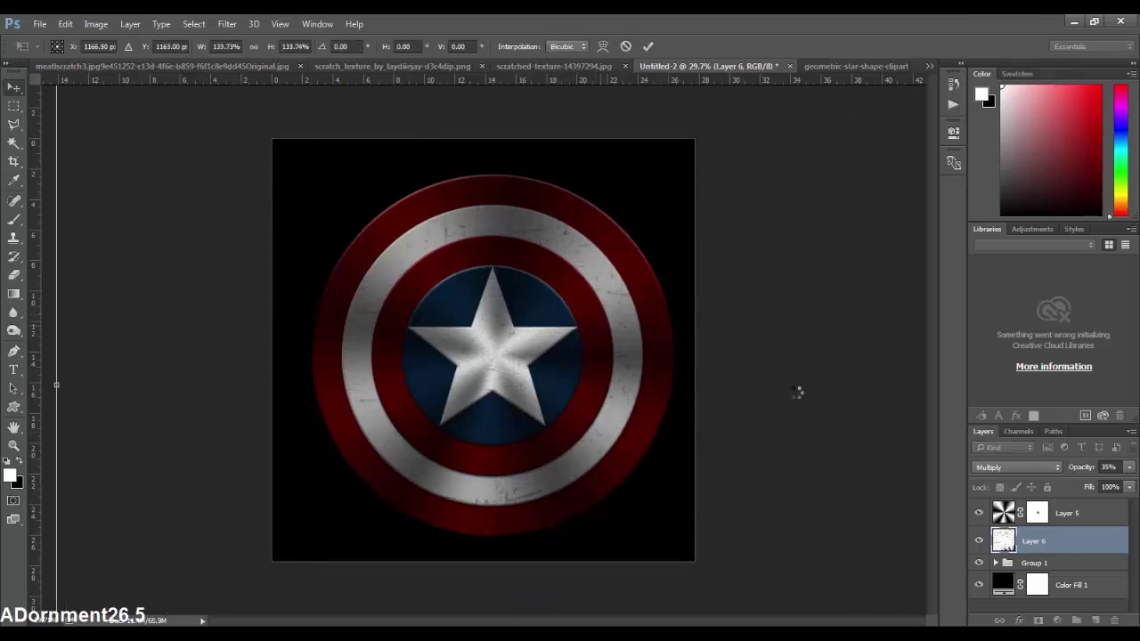
key(Return)
click(1006, 467)
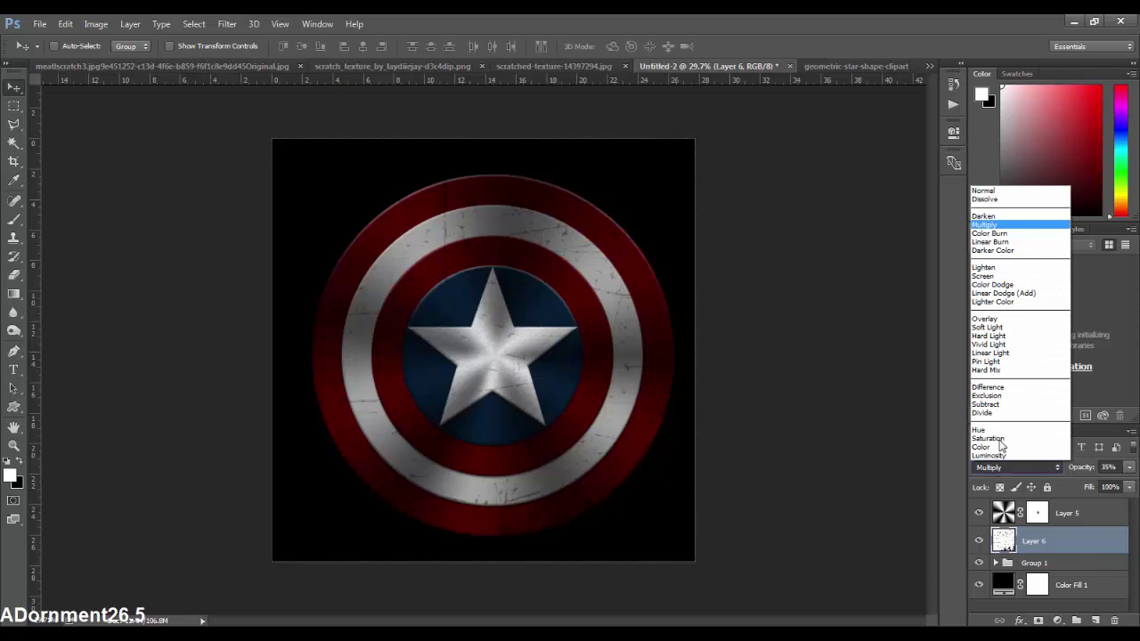
click(1007, 318)
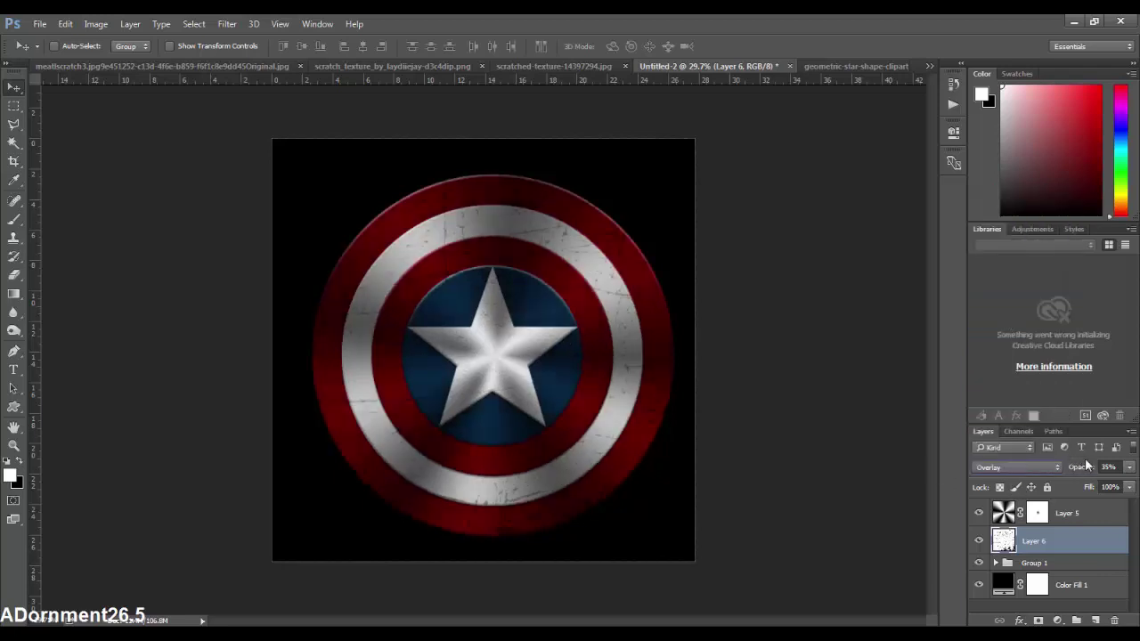
drag(1086, 472, 1073, 472)
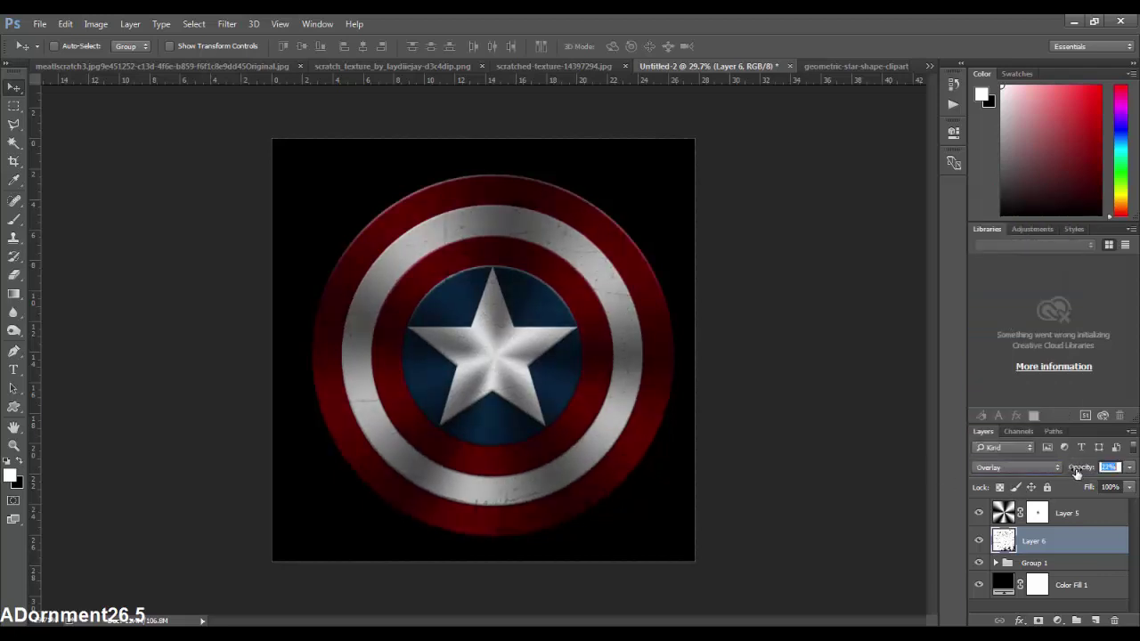
drag(558, 446, 564, 470)
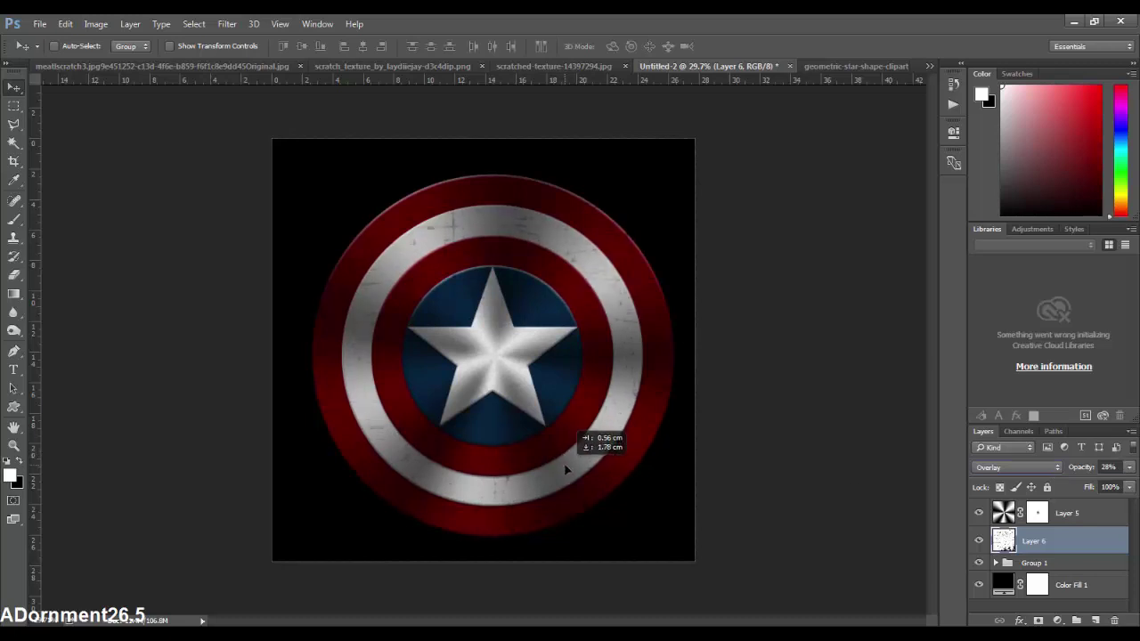
Enlarge the fine scratch texture to 145% and reposition it over the shield
key(ctrl+t)
key(ctrl+0)
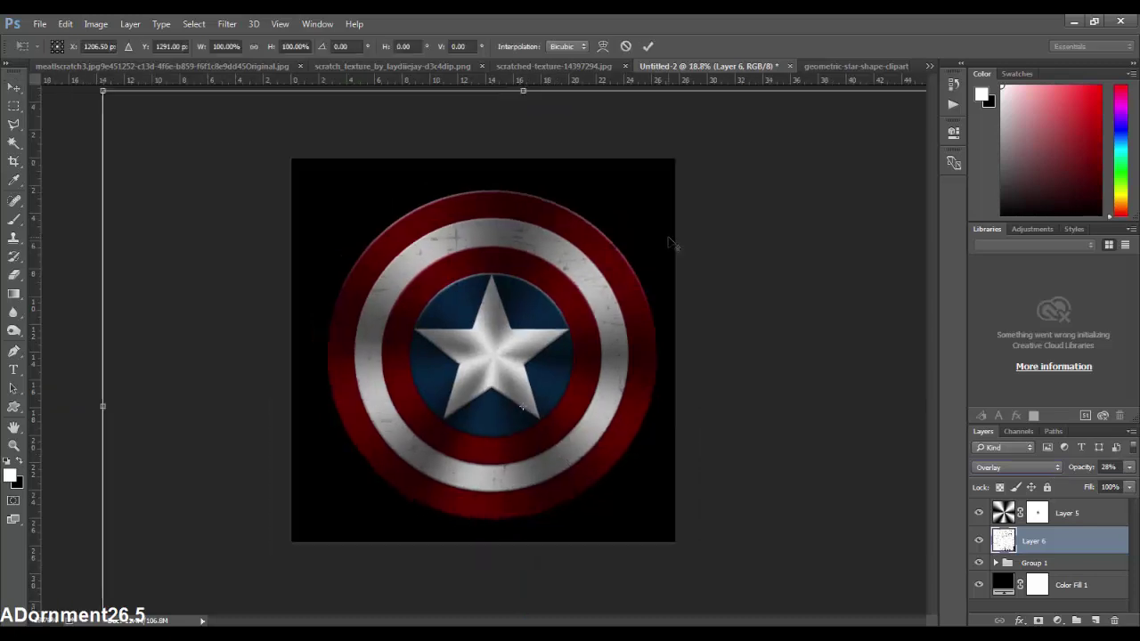
drag(775, 186, 895, 101)
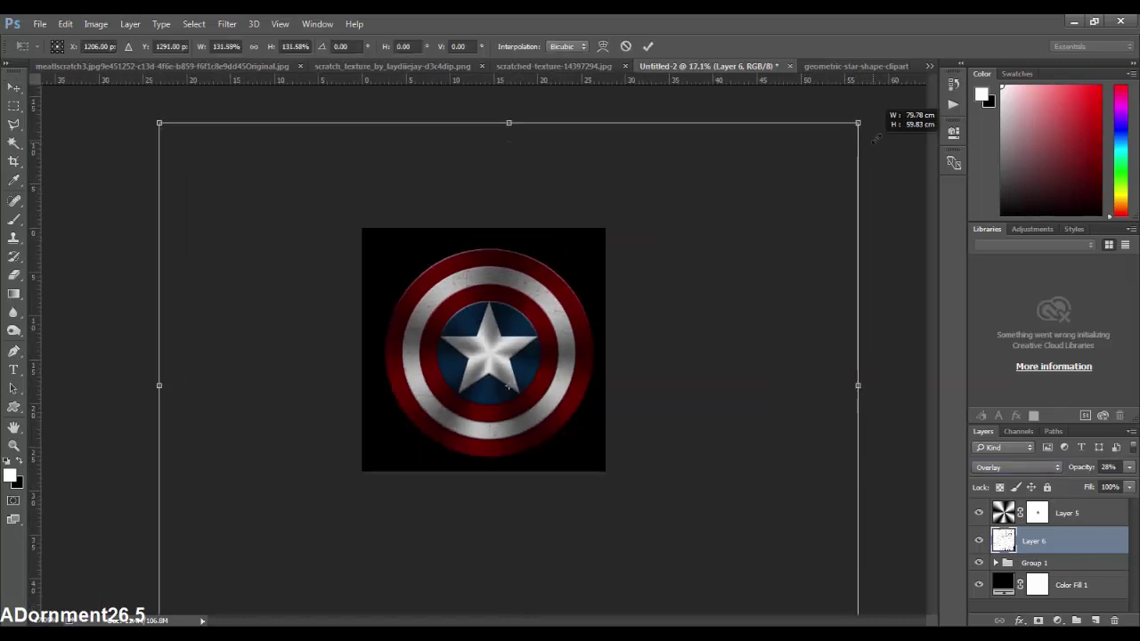
scroll(532, 355, up, 2)
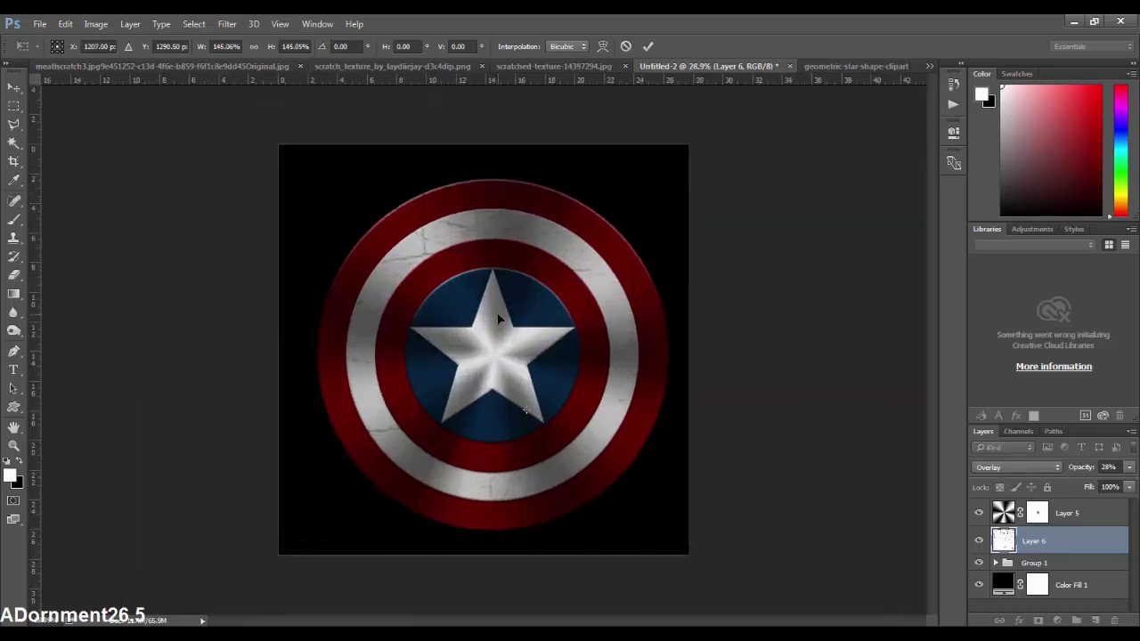
key(Return)
drag(501, 318, 528, 252)
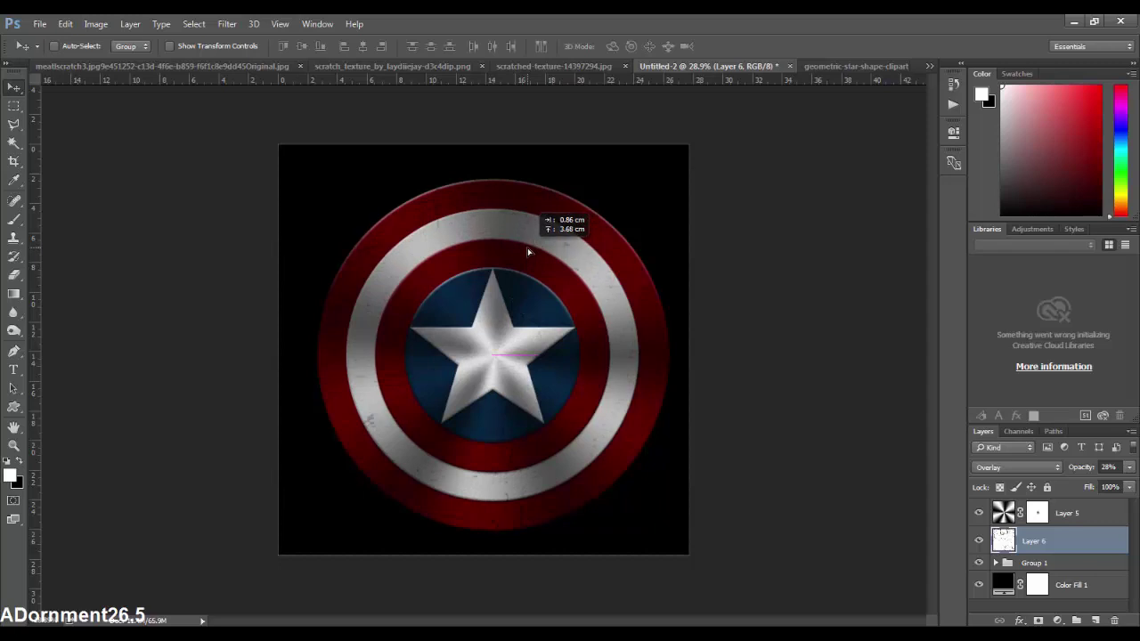
drag(527, 253, 528, 258)
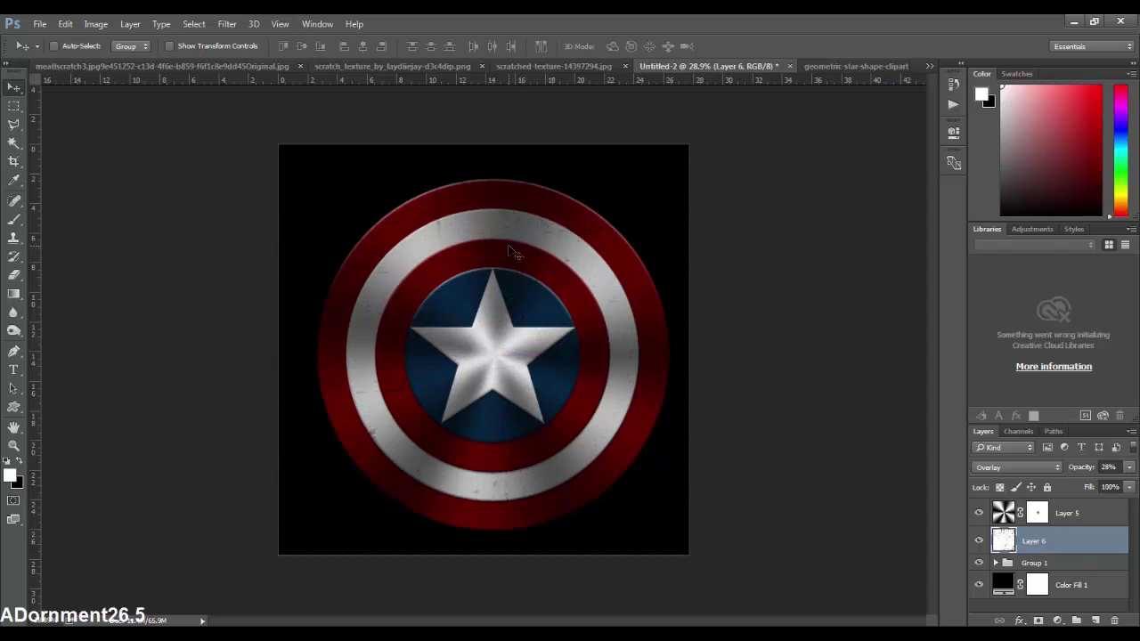
click(358, 66)
Add the white scratch texture as Layer 7, blended Screen and scaled to about 494%
mouse_move(474, 340)
mouse_down()
mouse_move(588, 175)
mouse_move(733, 66)
mouse_move(596, 263)
mouse_up()
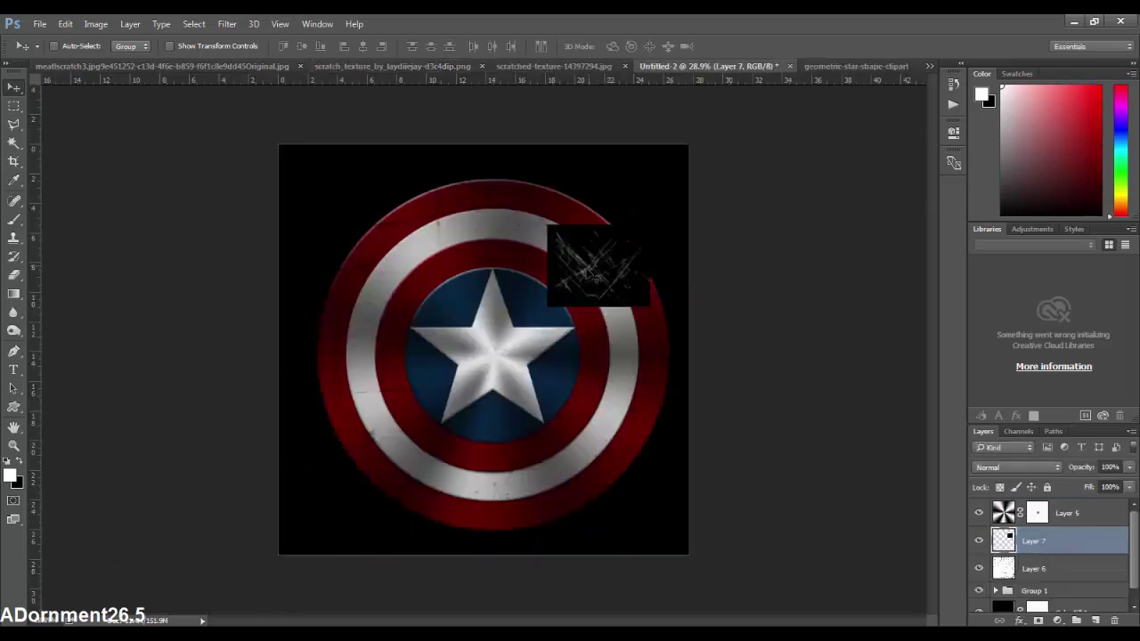
click(988, 467)
click(988, 279)
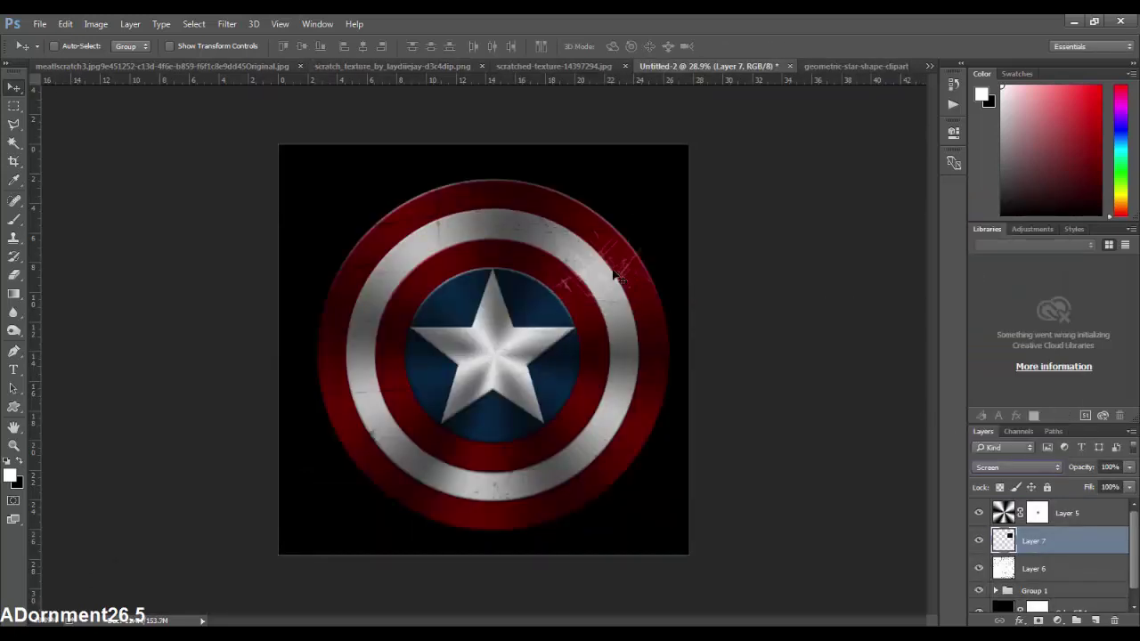
drag(615, 276, 366, 366)
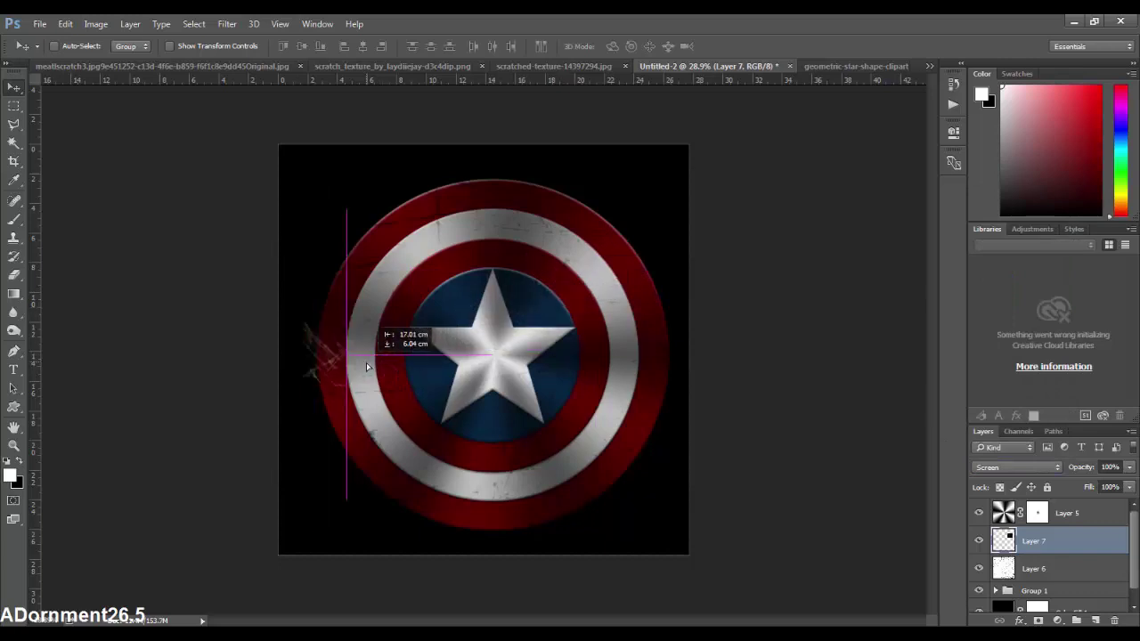
key(ctrl+t)
drag(403, 312, 755, 167)
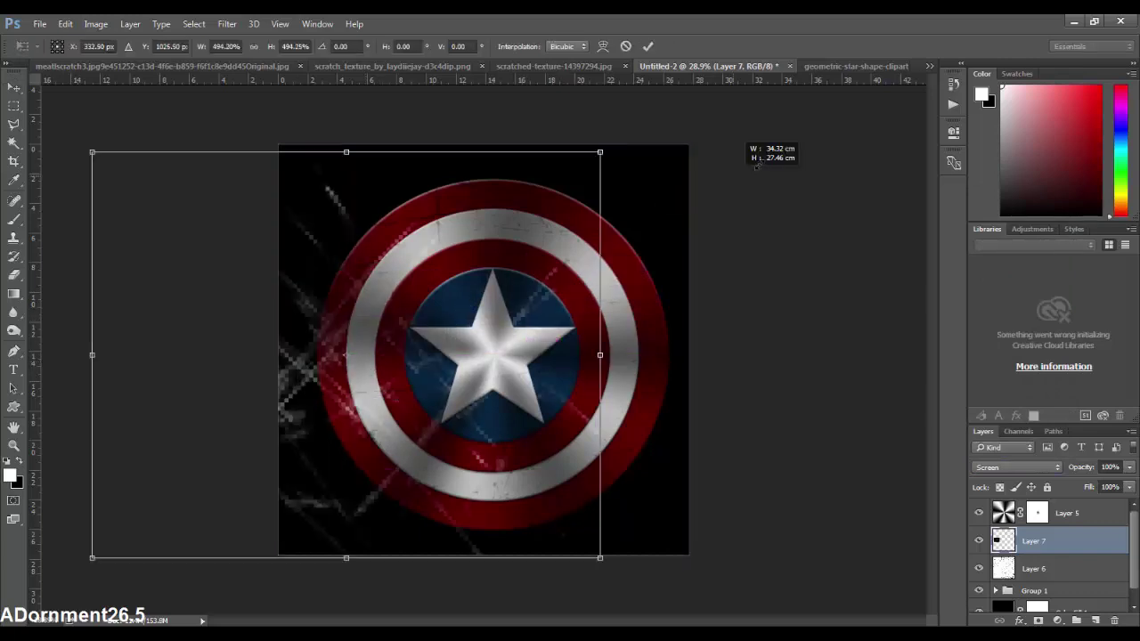
drag(634, 277, 621, 279)
key(Return)
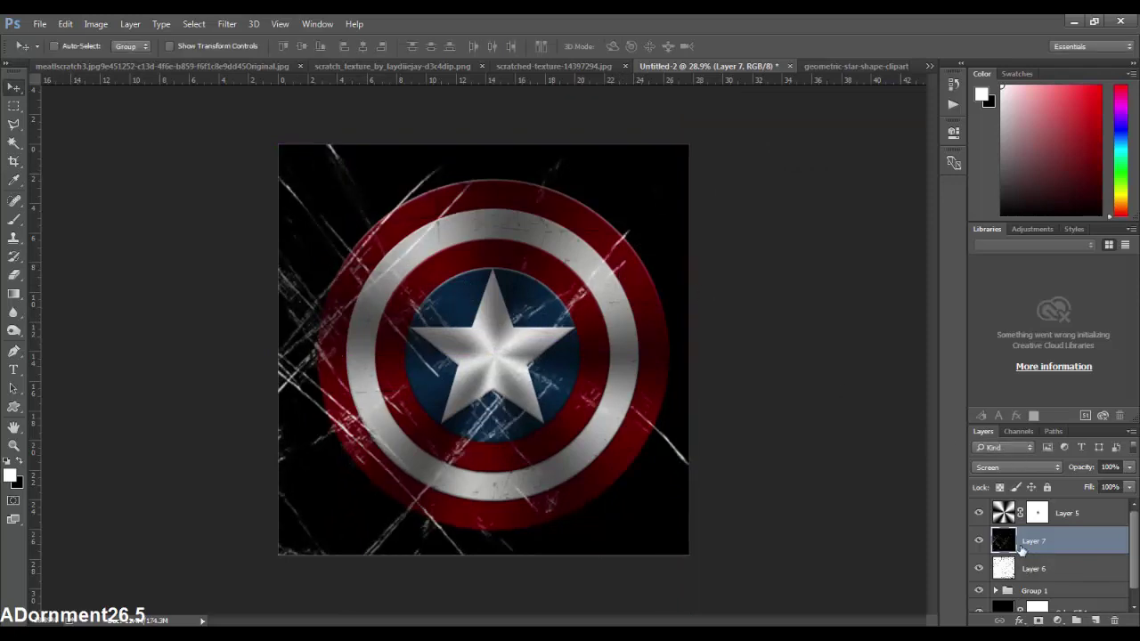
Expand Group 1 and load the Ellipse 1 shield circle as a selection
scroll(1016, 575, down, 1)
click(1006, 576)
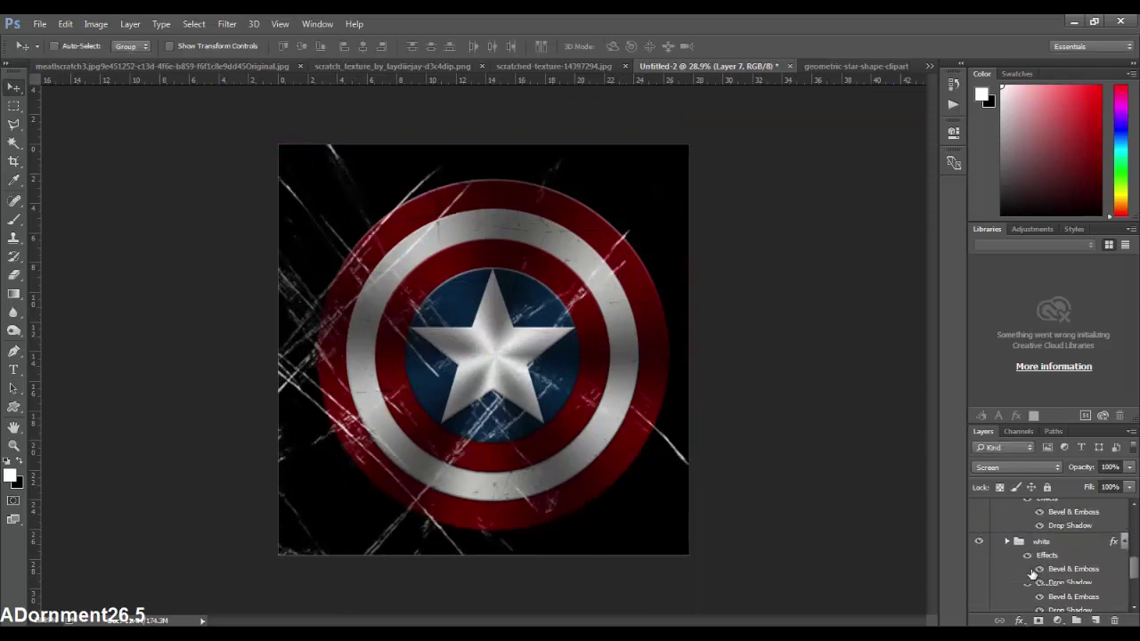
click(1007, 537)
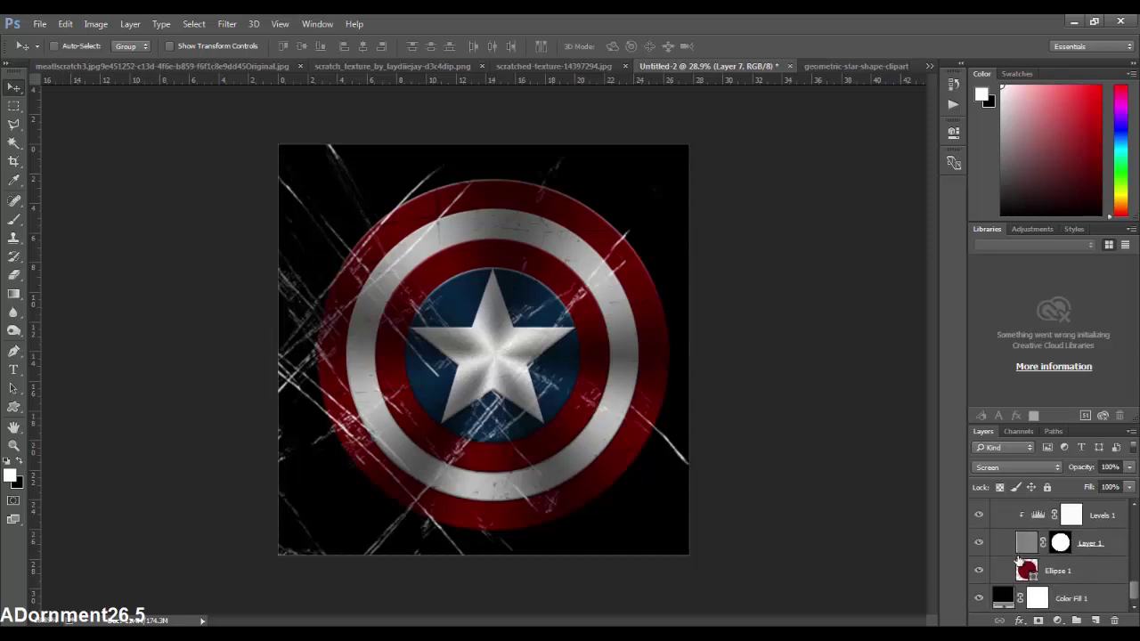
ctrl+click(1027, 571)
click(1007, 555)
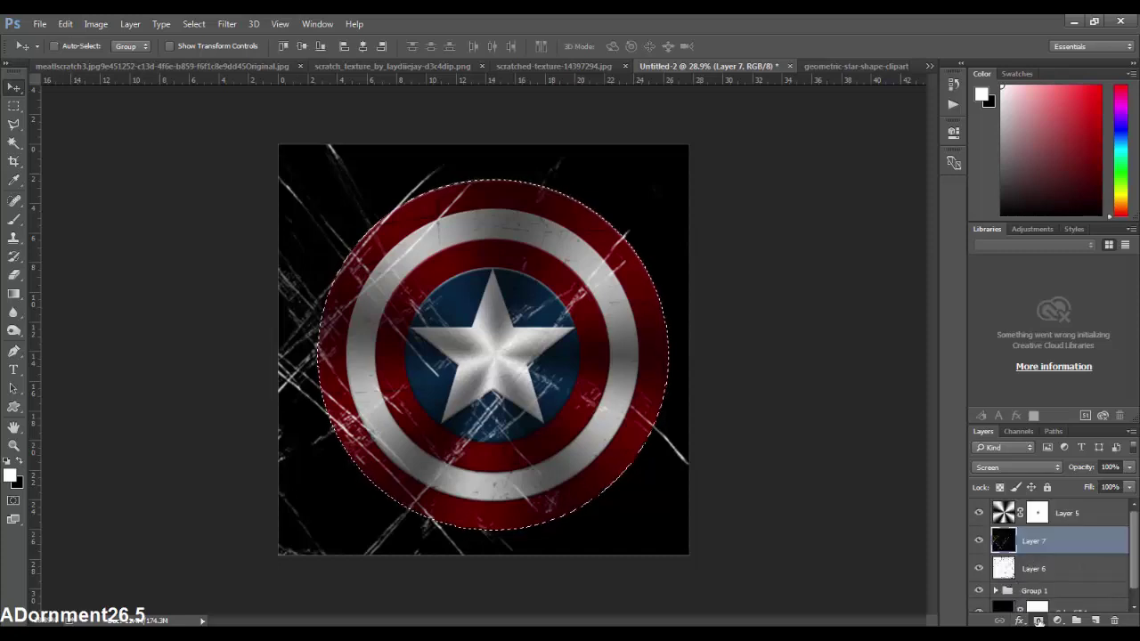
Mask Layer 7 to the shield circle at 15% opacity, copy that mask to Layer 6, and hide Layer 7
click(1039, 621)
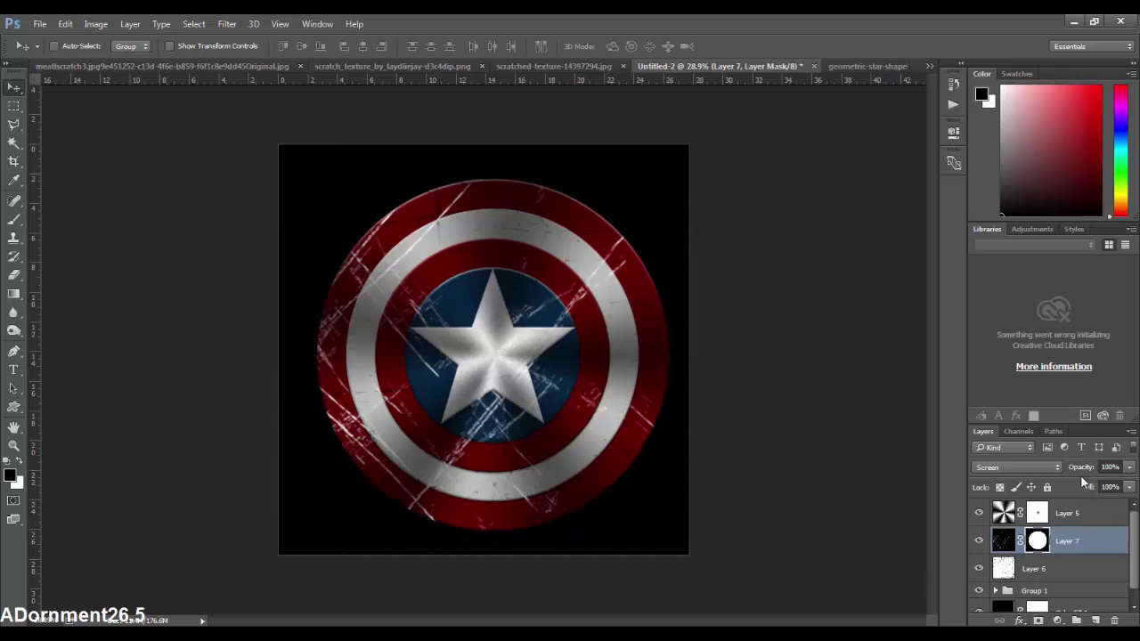
drag(1085, 472, 1025, 477)
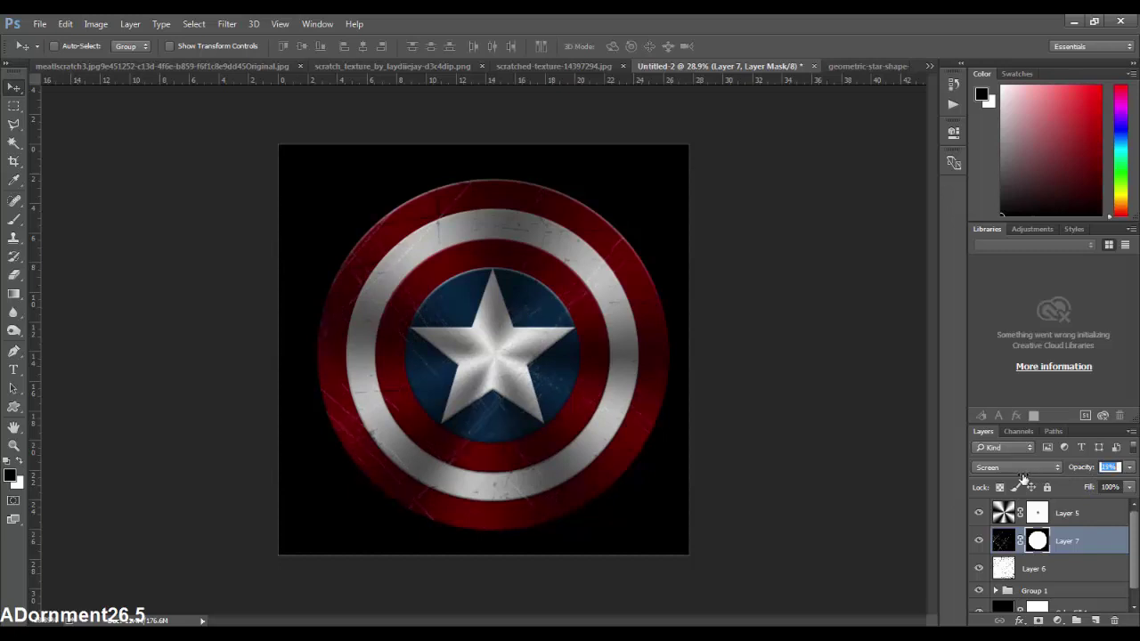
click(1030, 534)
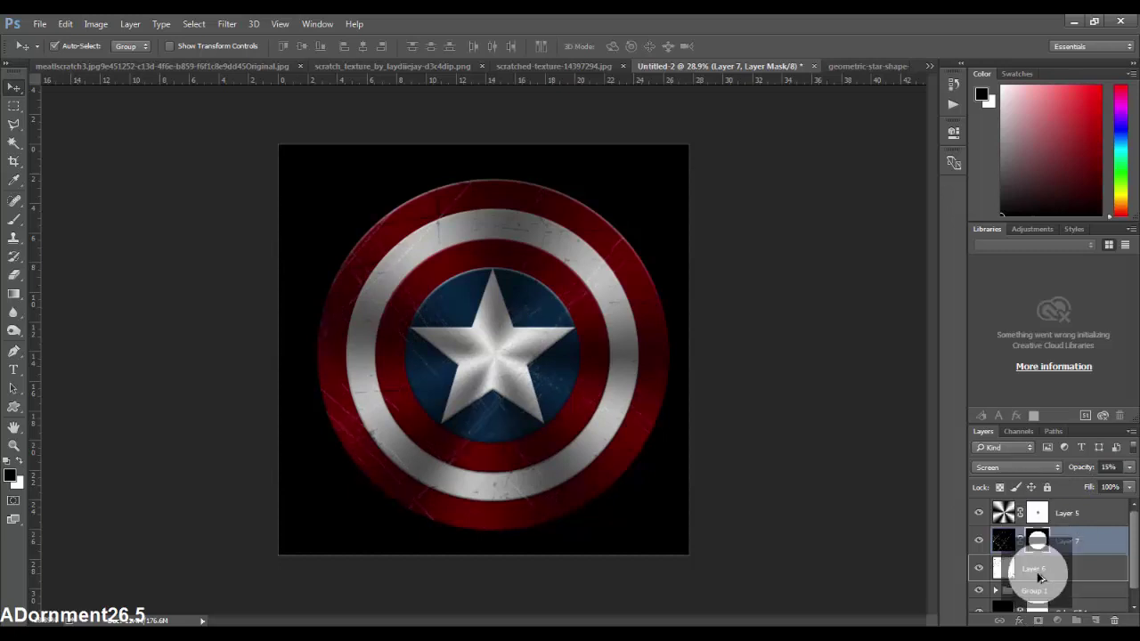
drag(1051, 540, 1041, 570)
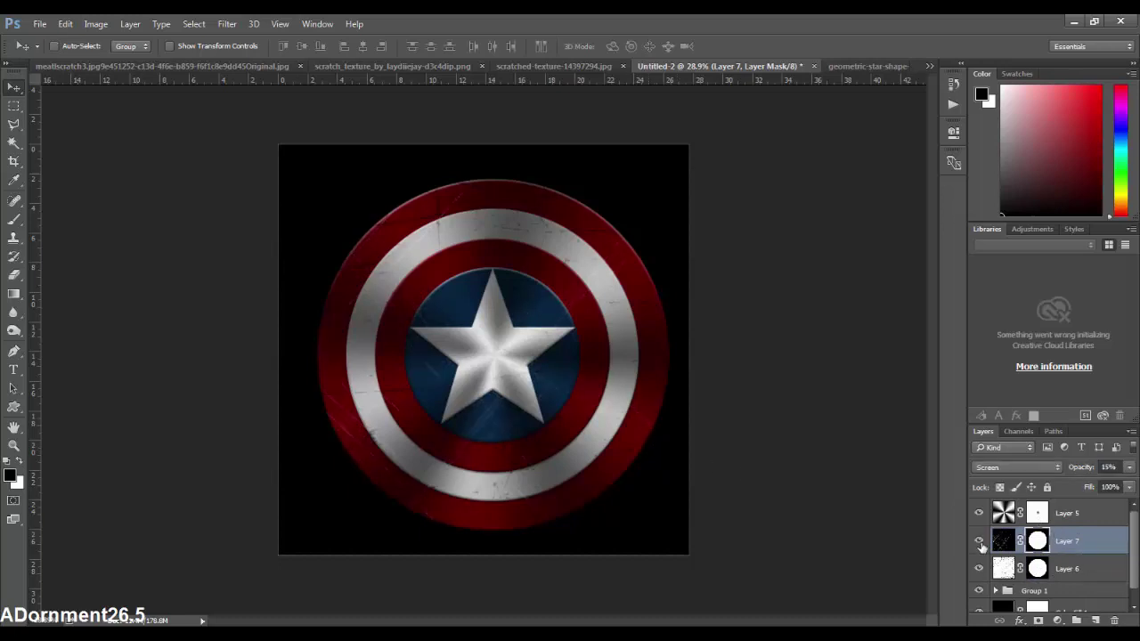
click(981, 567)
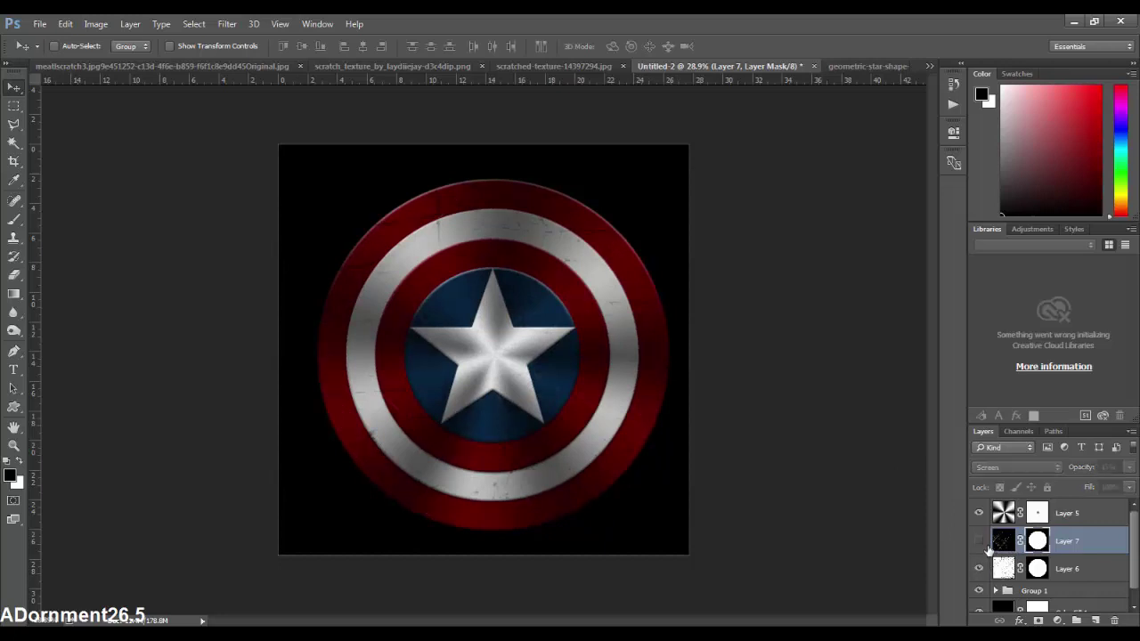
click(275, 69)
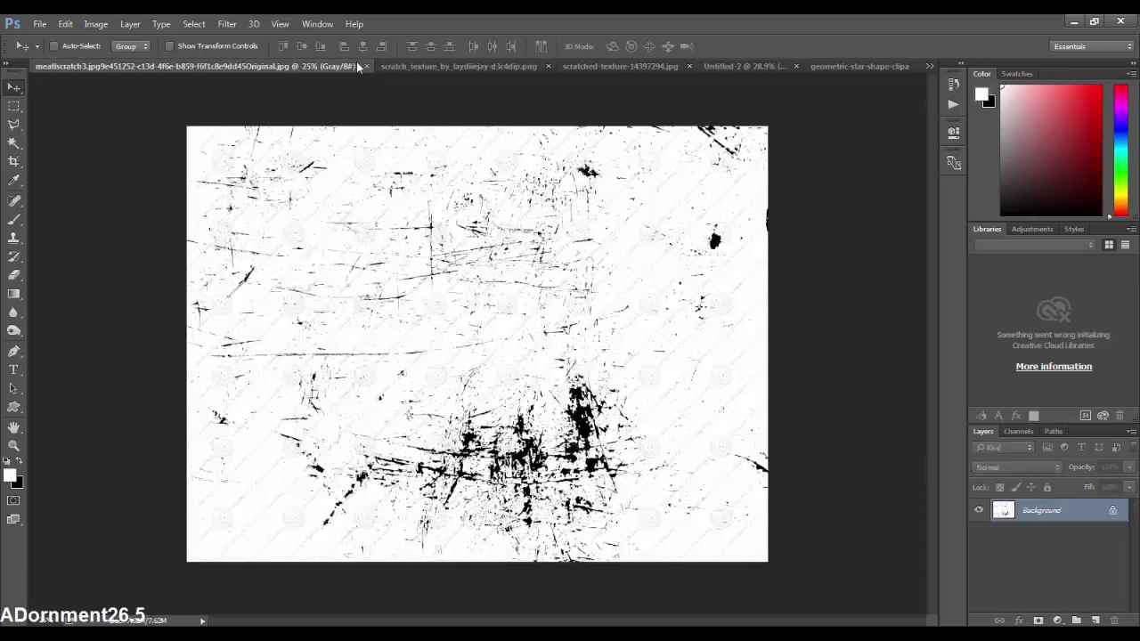
Bring the black-scratch texture into the shield document as Layer 8 and position it
click(411, 68)
click(576, 64)
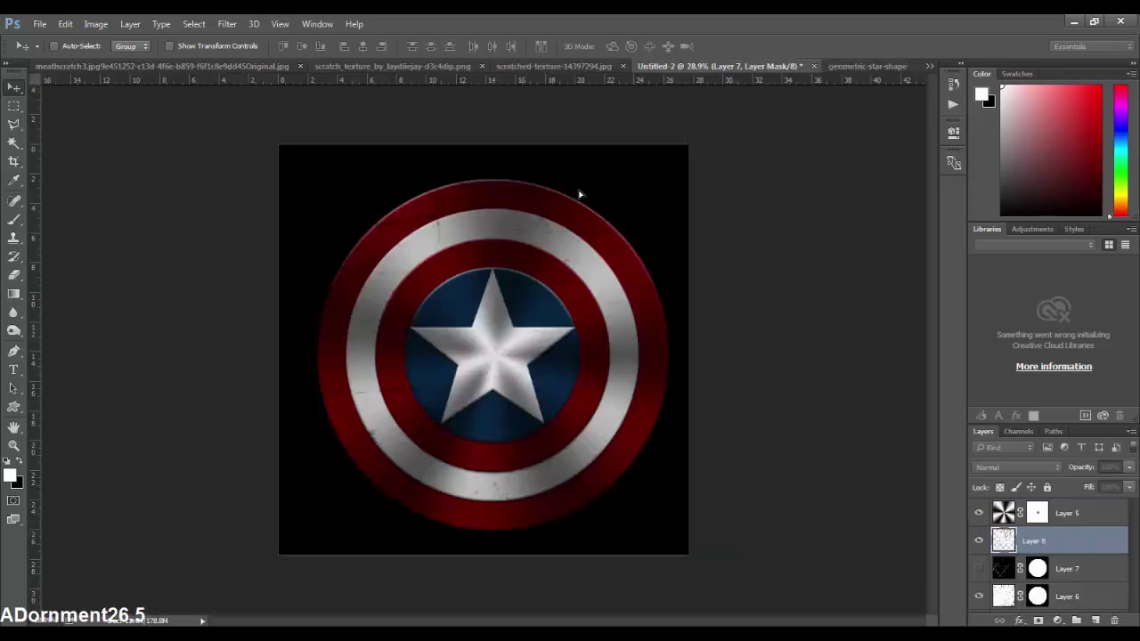
drag(714, 75, 578, 212)
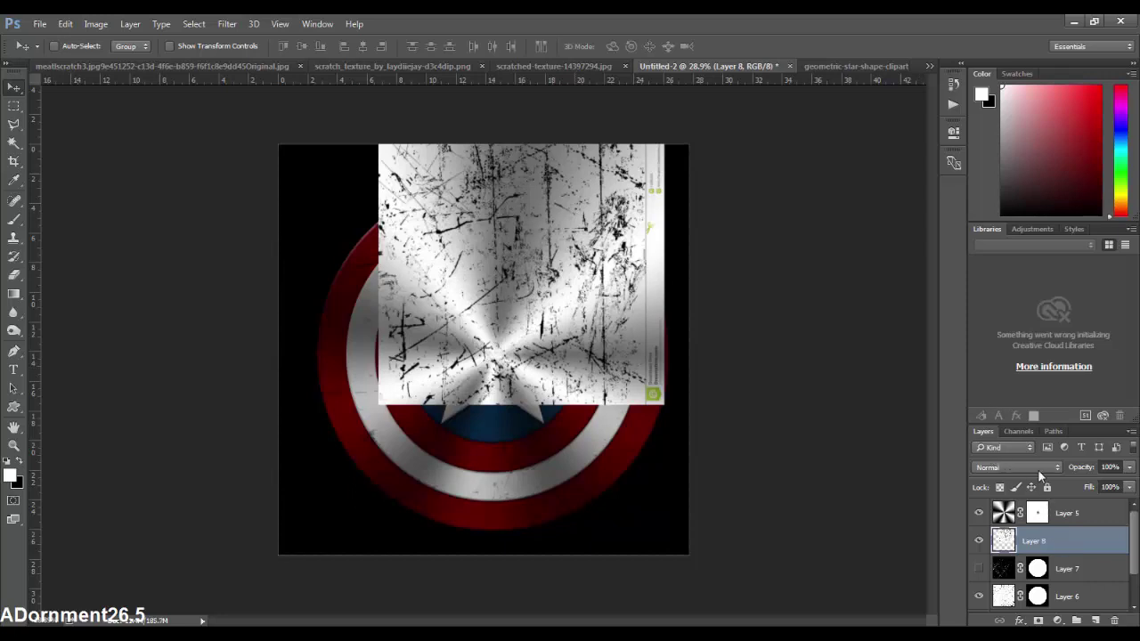
click(1040, 472)
click(988, 229)
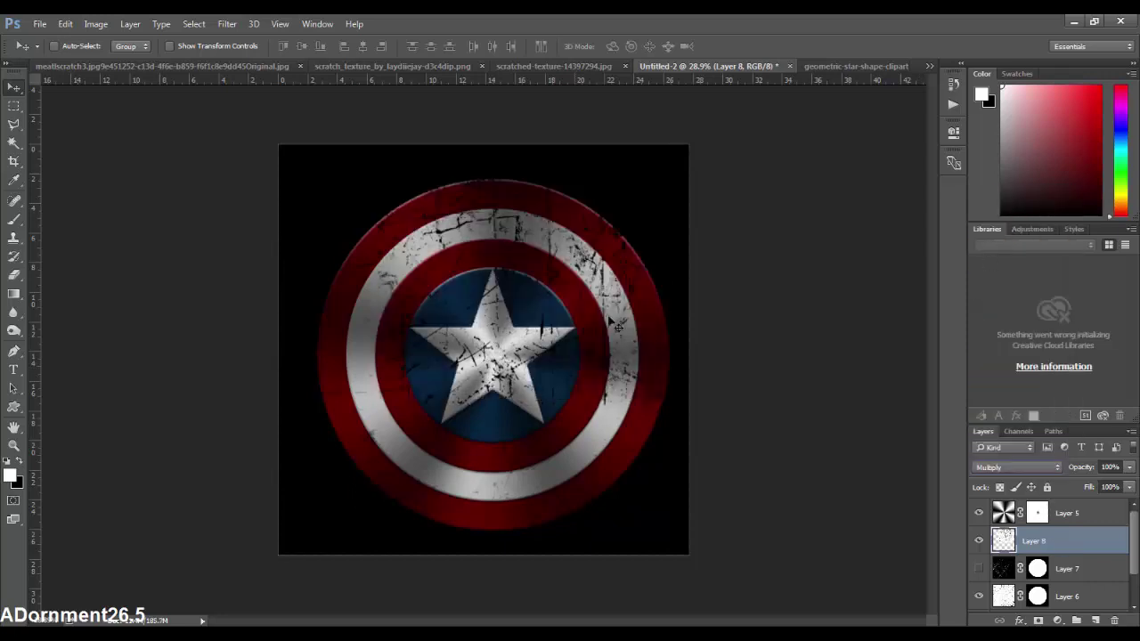
drag(614, 324, 545, 427)
key(Return)
Set Layer 8 to Overlay, enlarge it to about 210%, and fade it to 8% opacity
click(1028, 467)
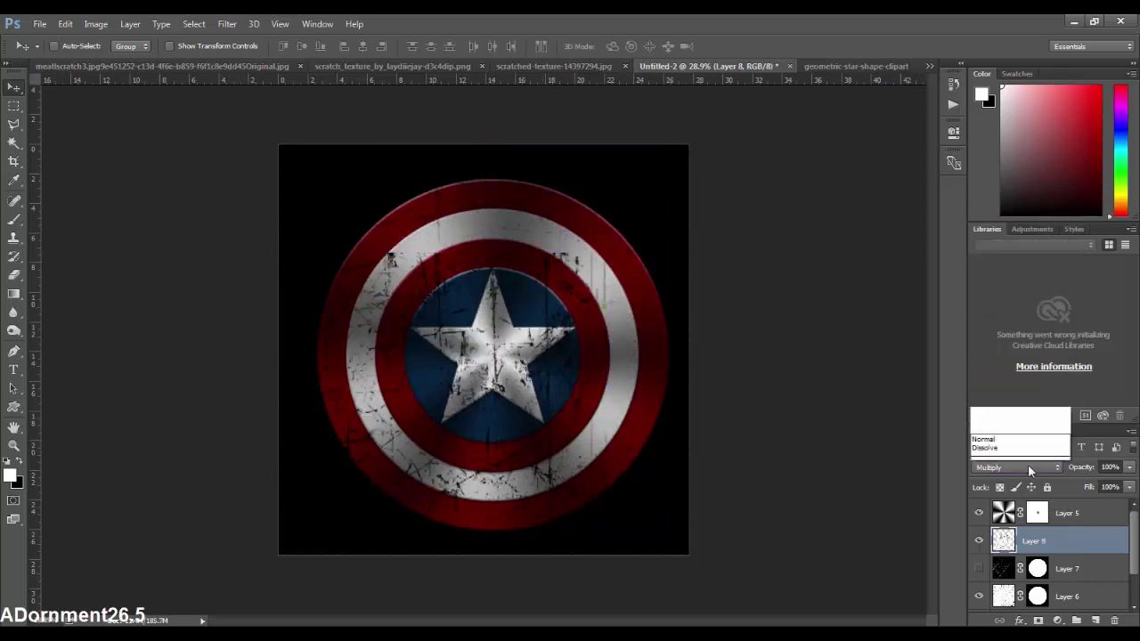
click(1015, 323)
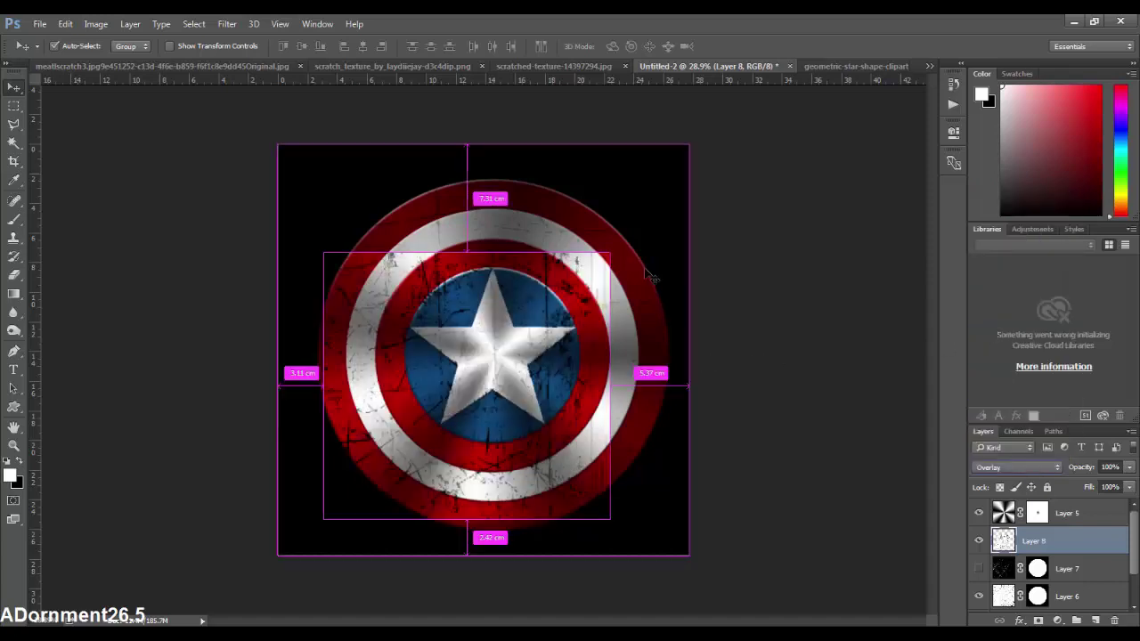
key(ctrl+t)
drag(612, 255, 810, 151)
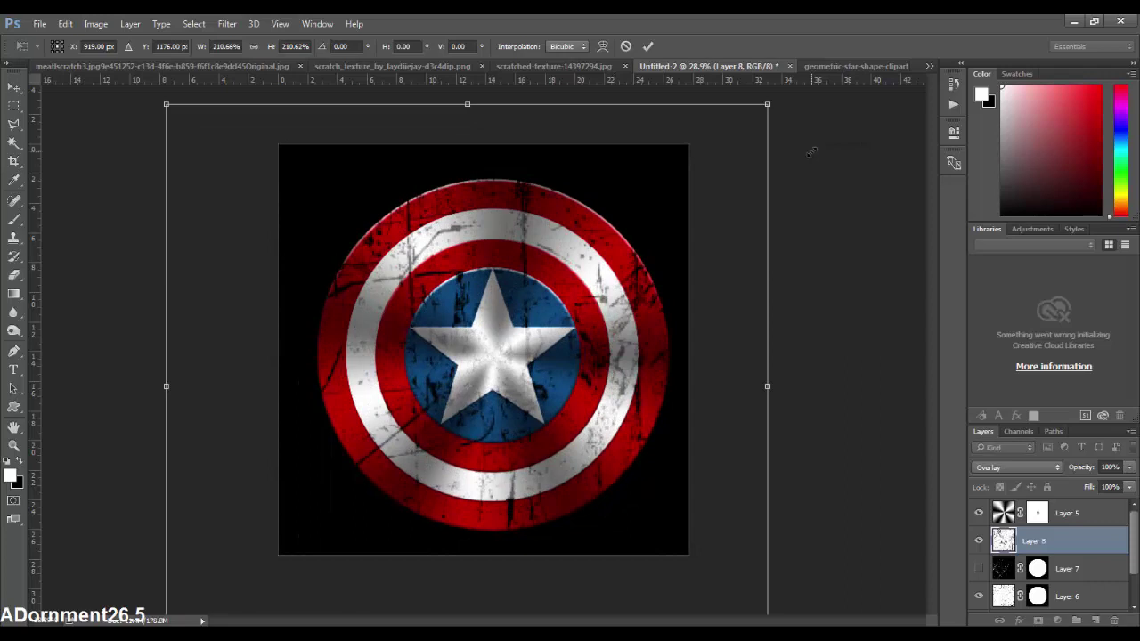
key(Return)
drag(1081, 470, 1004, 473)
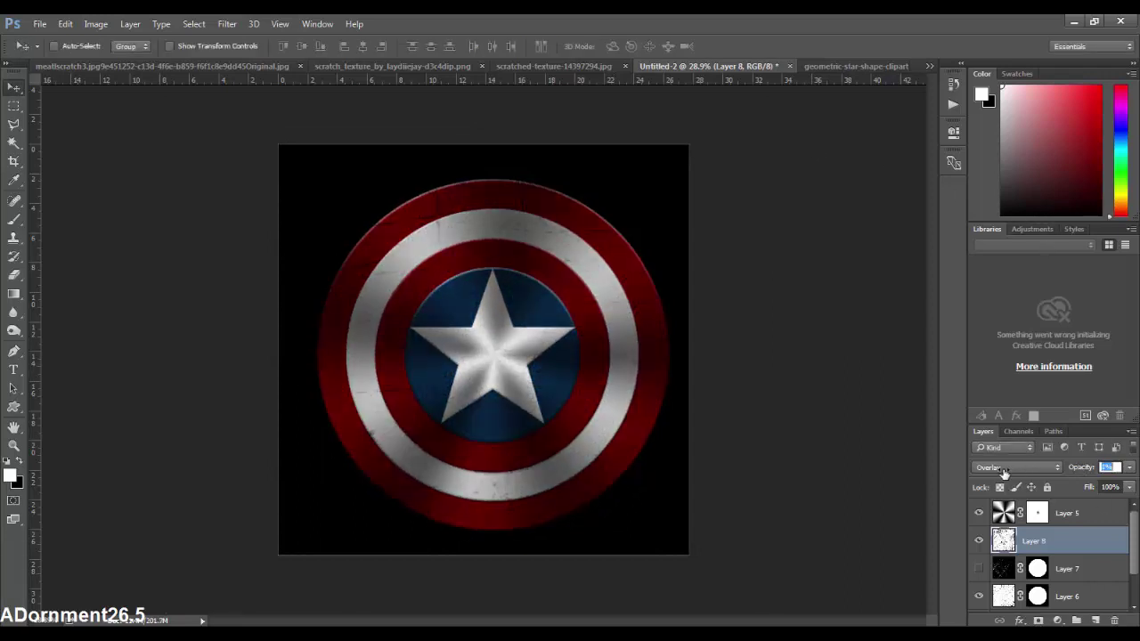
Copy the circular shield mask onto Layer 8 and select Layers 5 through Group 1
key(Return)
drag(1044, 574, 1044, 547)
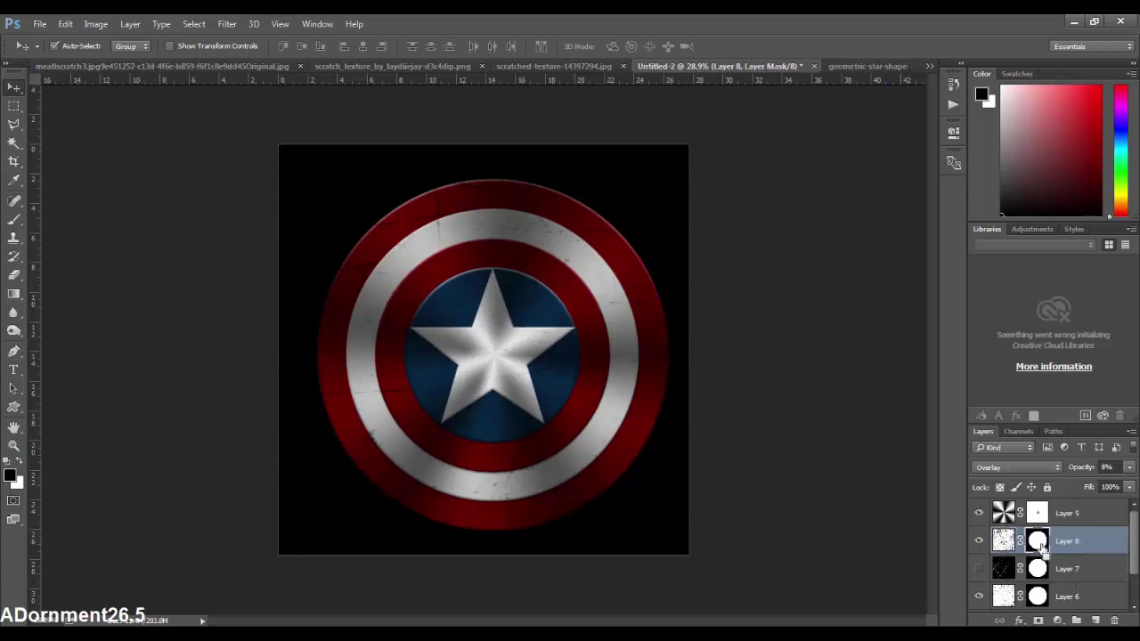
click(1087, 513)
scroll(1093, 527, down, 1)
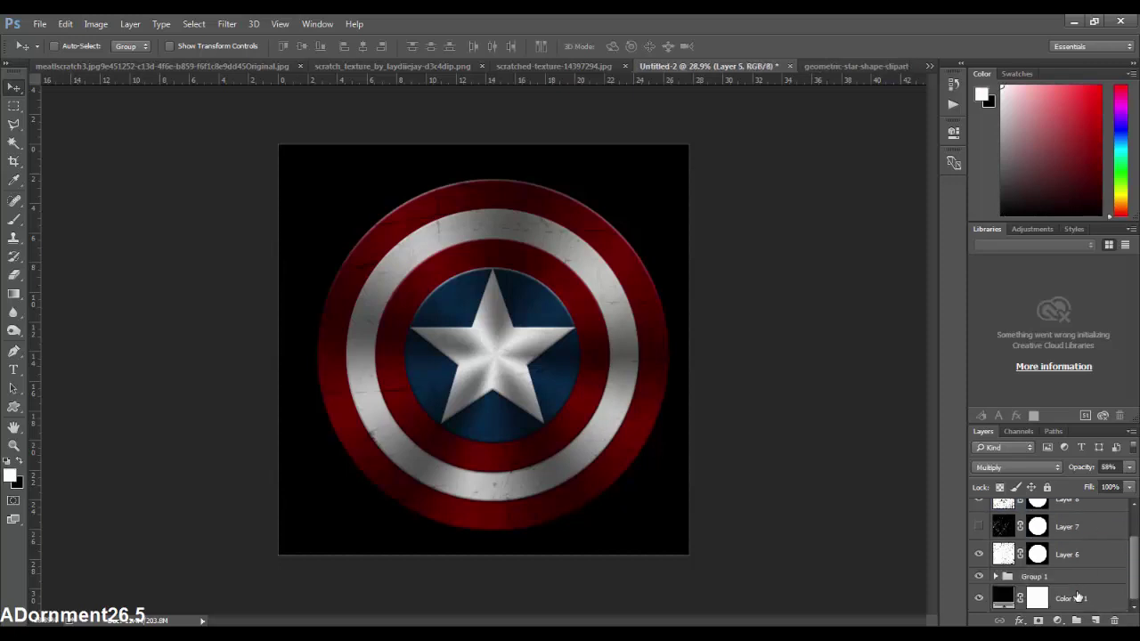
shift+click(1082, 584)
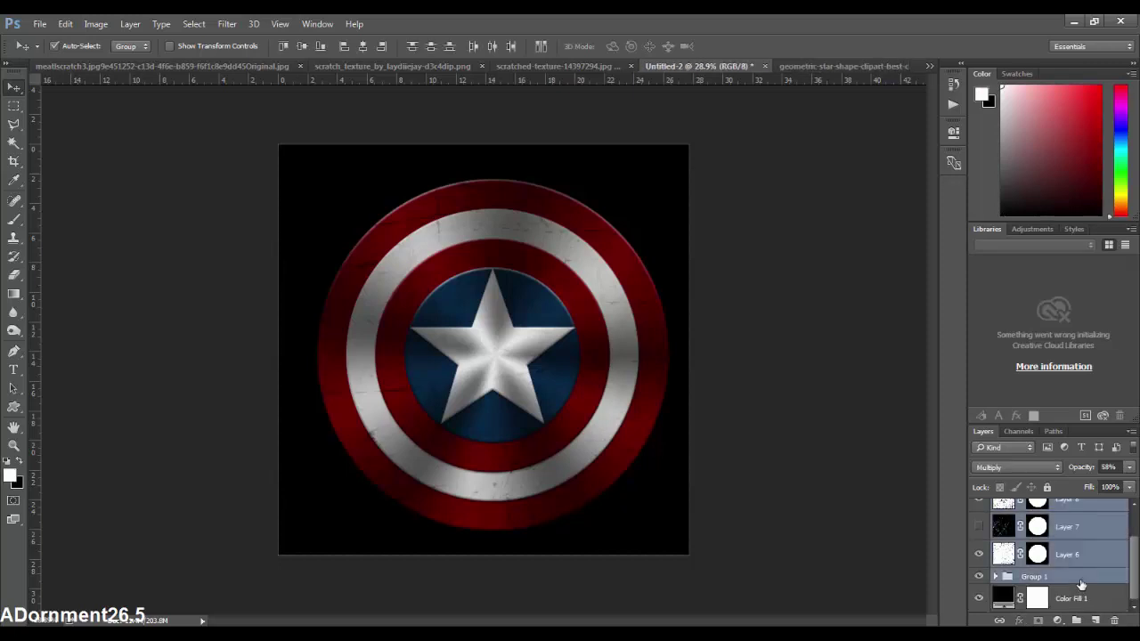
Group the selected shield layers into Group 2 and nudge it slightly up
key(ctrl+j)
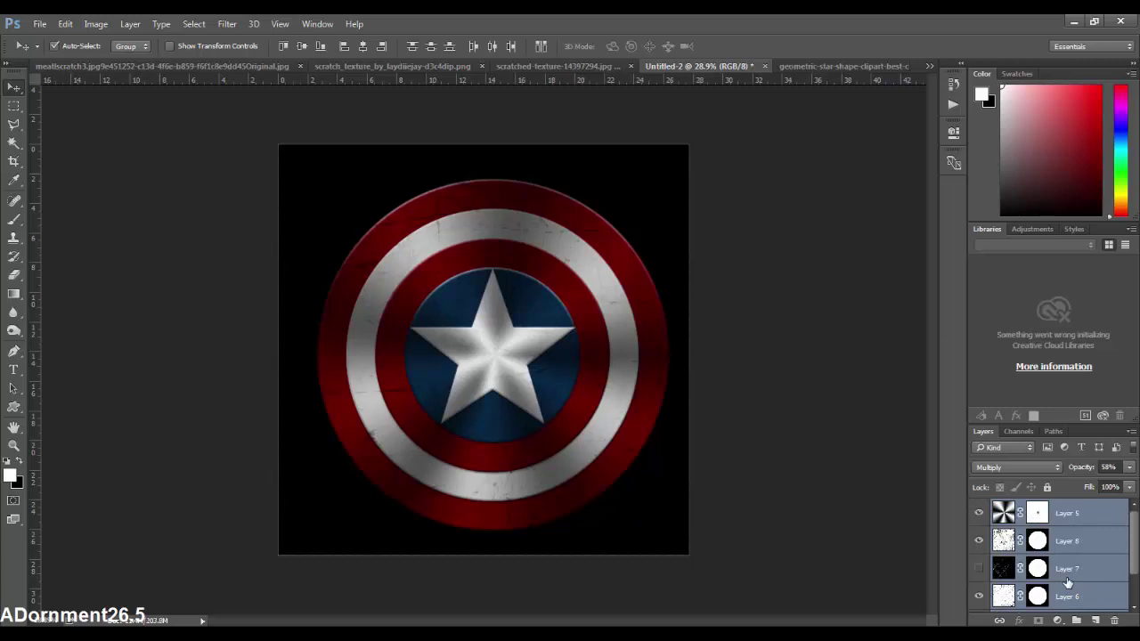
key(ctrl+g)
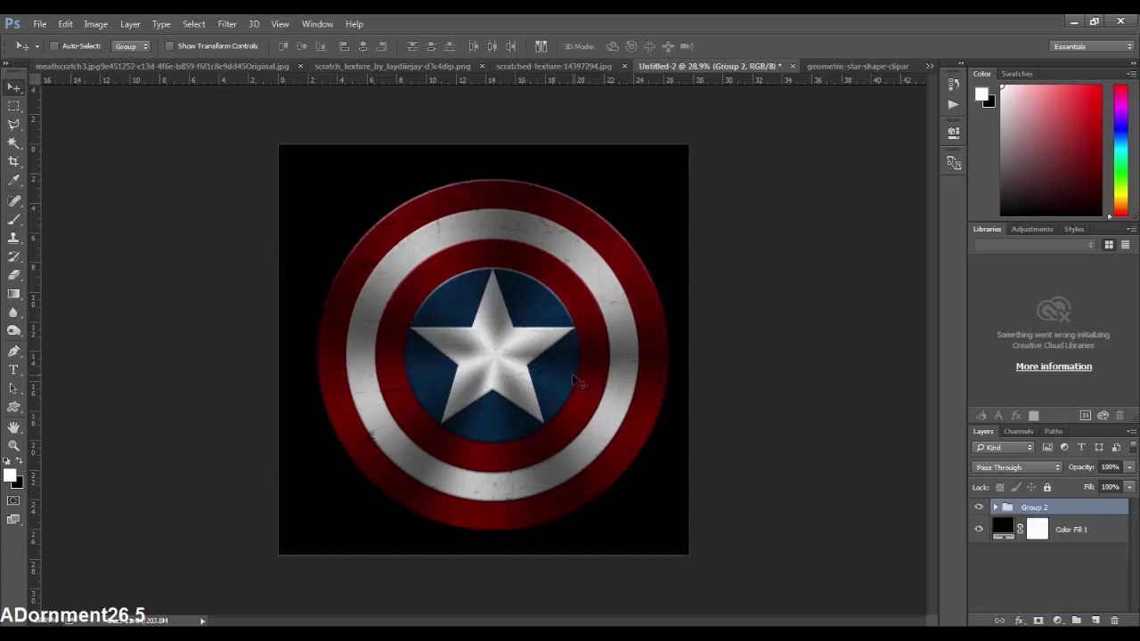
drag(572, 373, 567, 372)
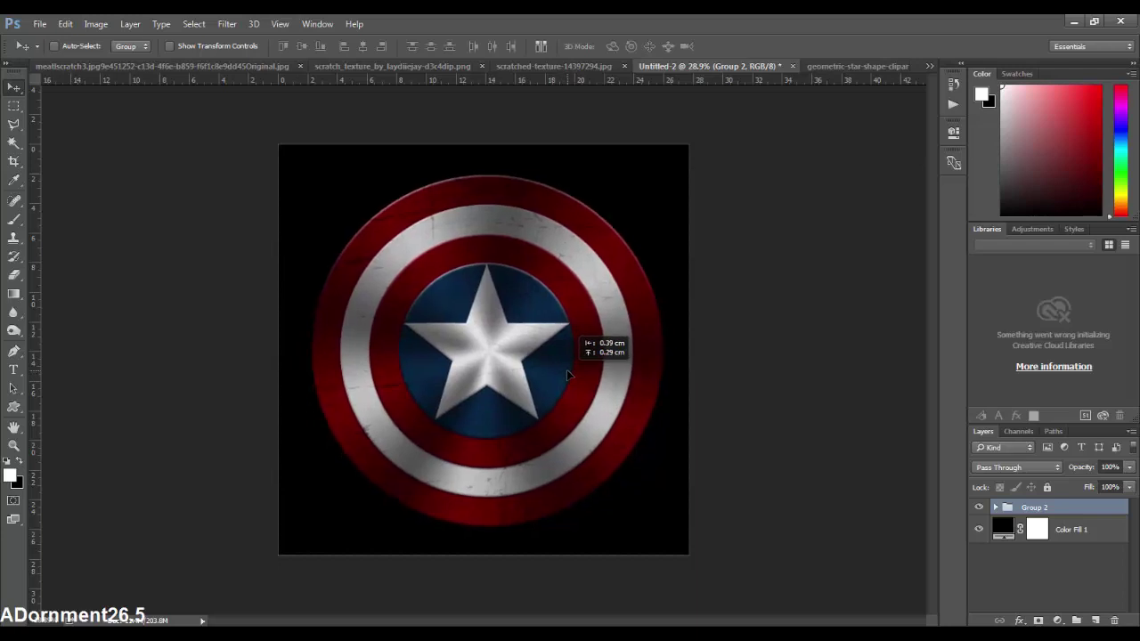
drag(567, 372, 567, 369)
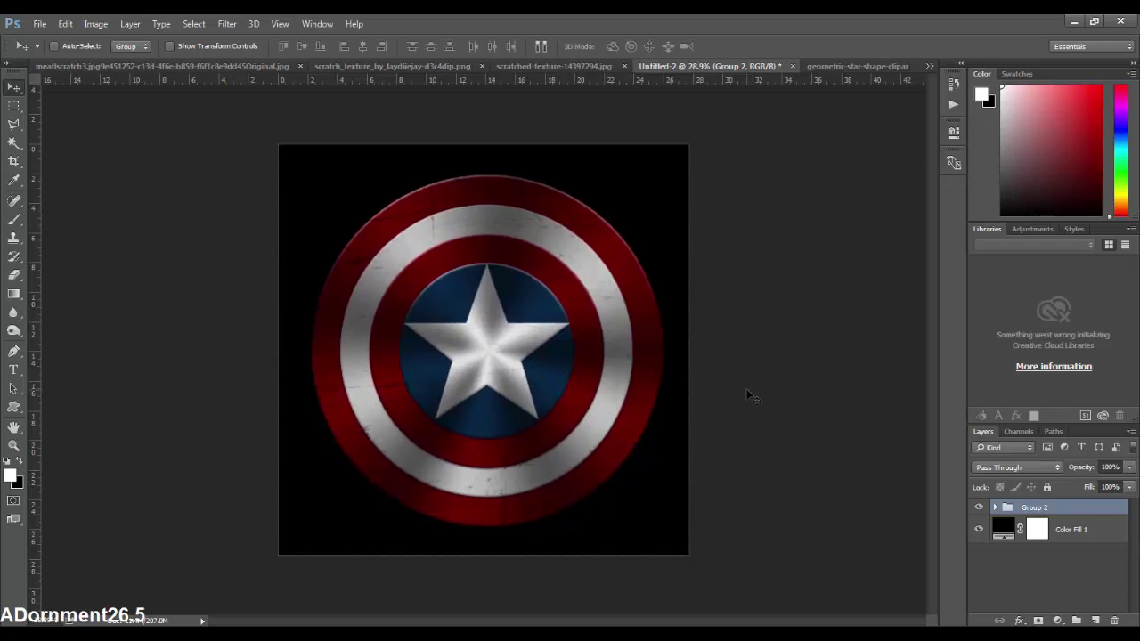